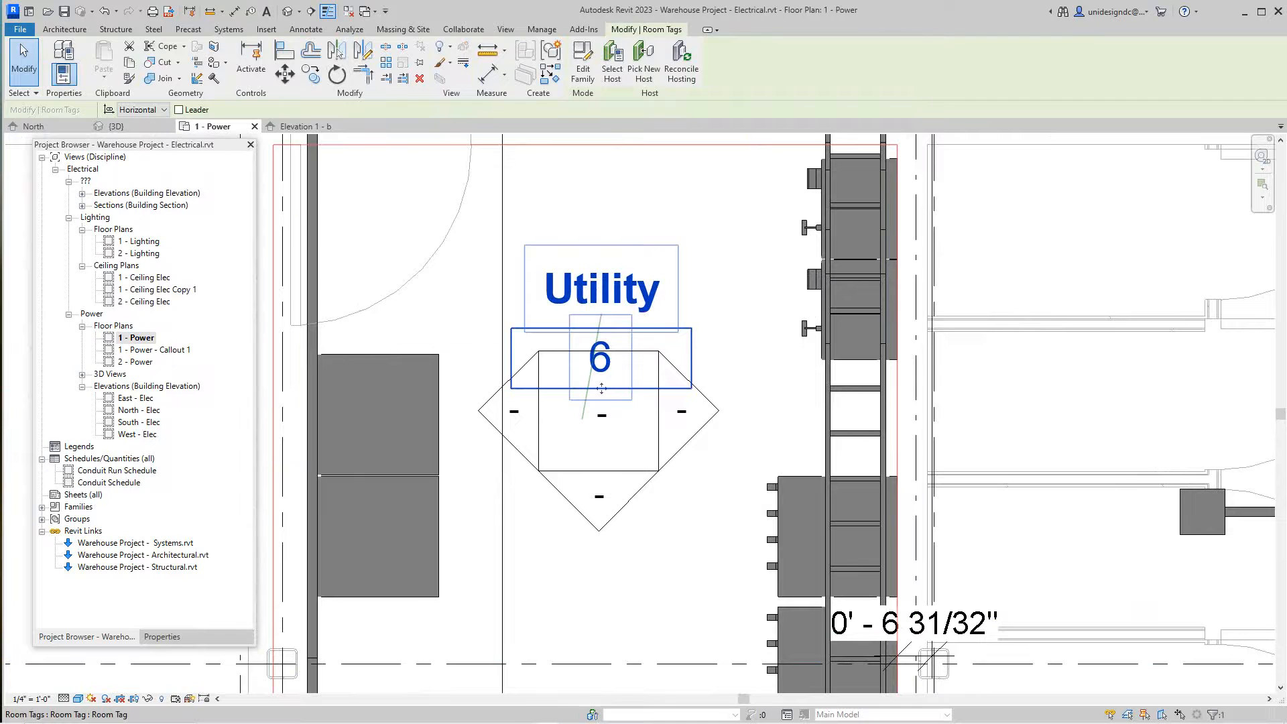
Clear the room tag selection and open the Elevation 1 - d view from the Utility room's elevation marker.
scroll(601, 389, down, 2)
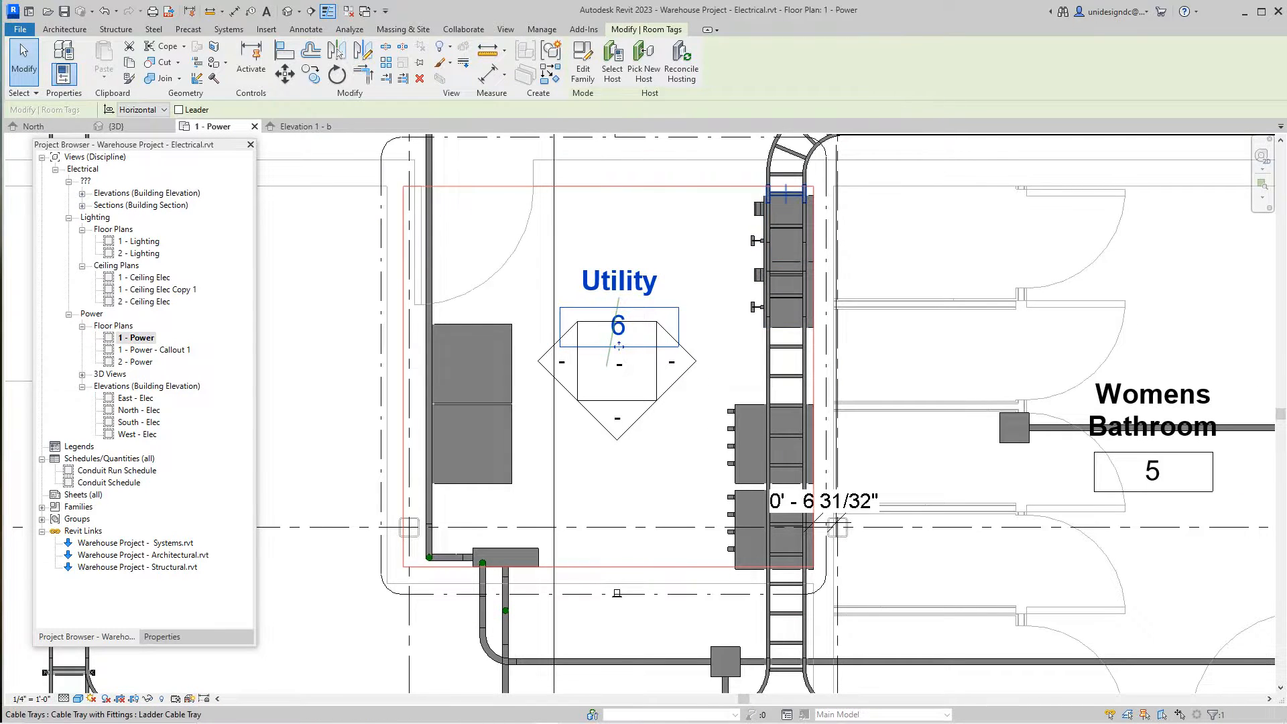
scroll(788, 216, up, 2)
scroll(531, 413, down, 4)
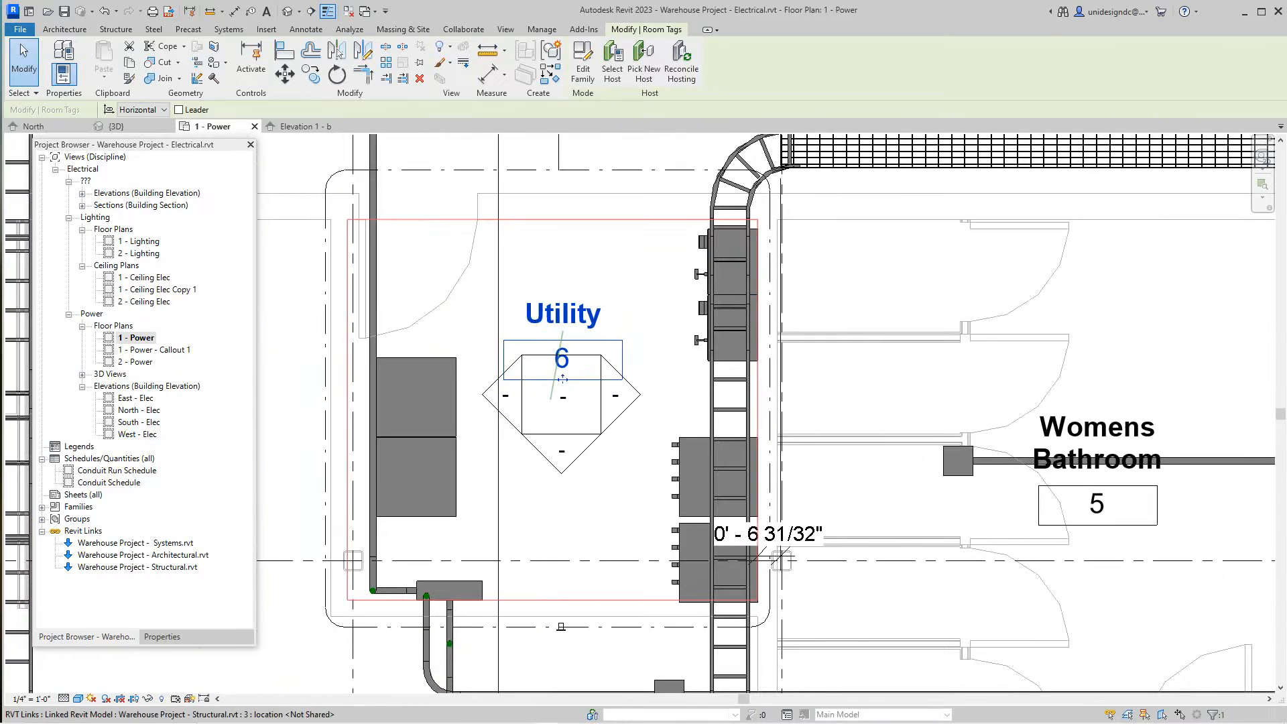
scroll(550, 381, down, 4)
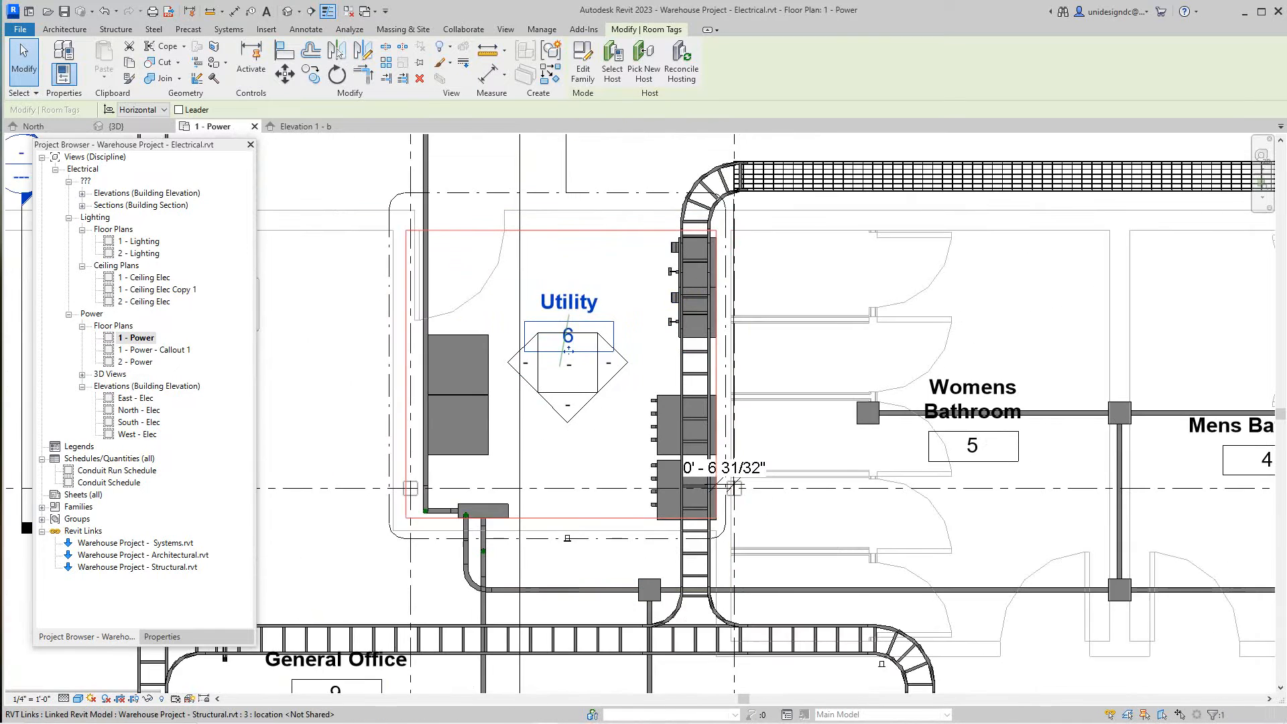
scroll(632, 389, up, 1)
click(633, 386)
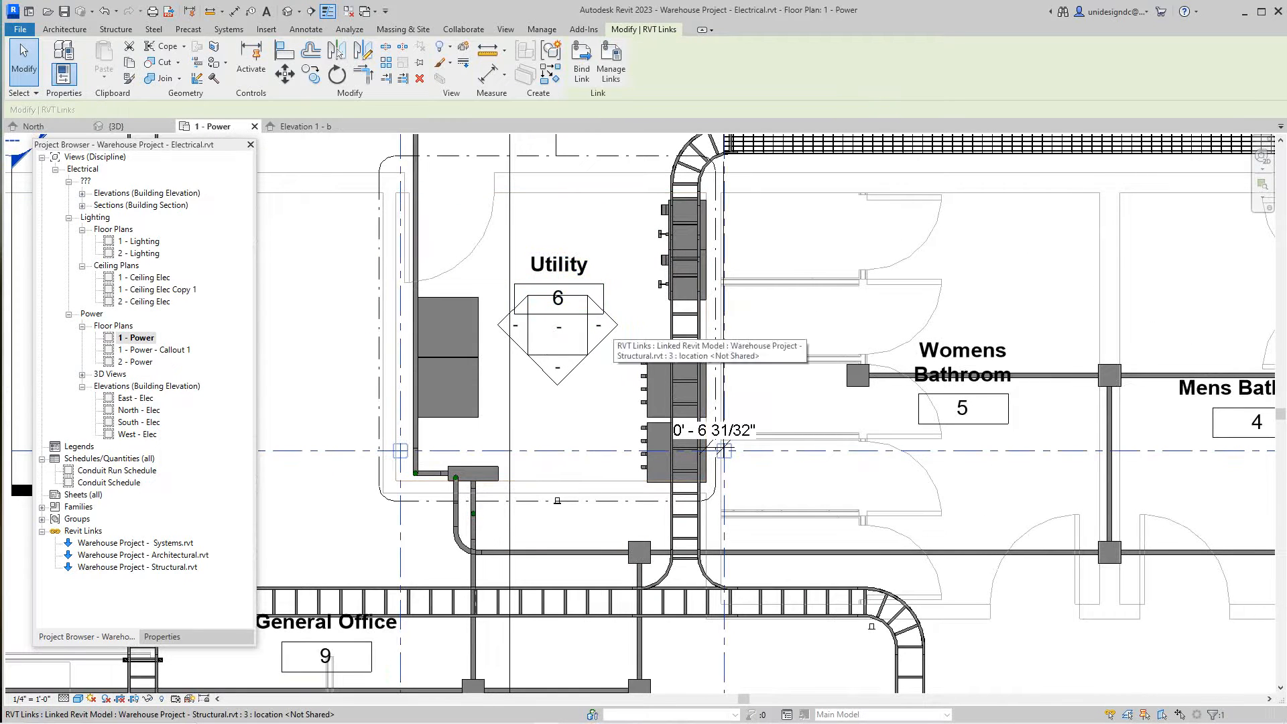
right_click(631, 365)
click(659, 370)
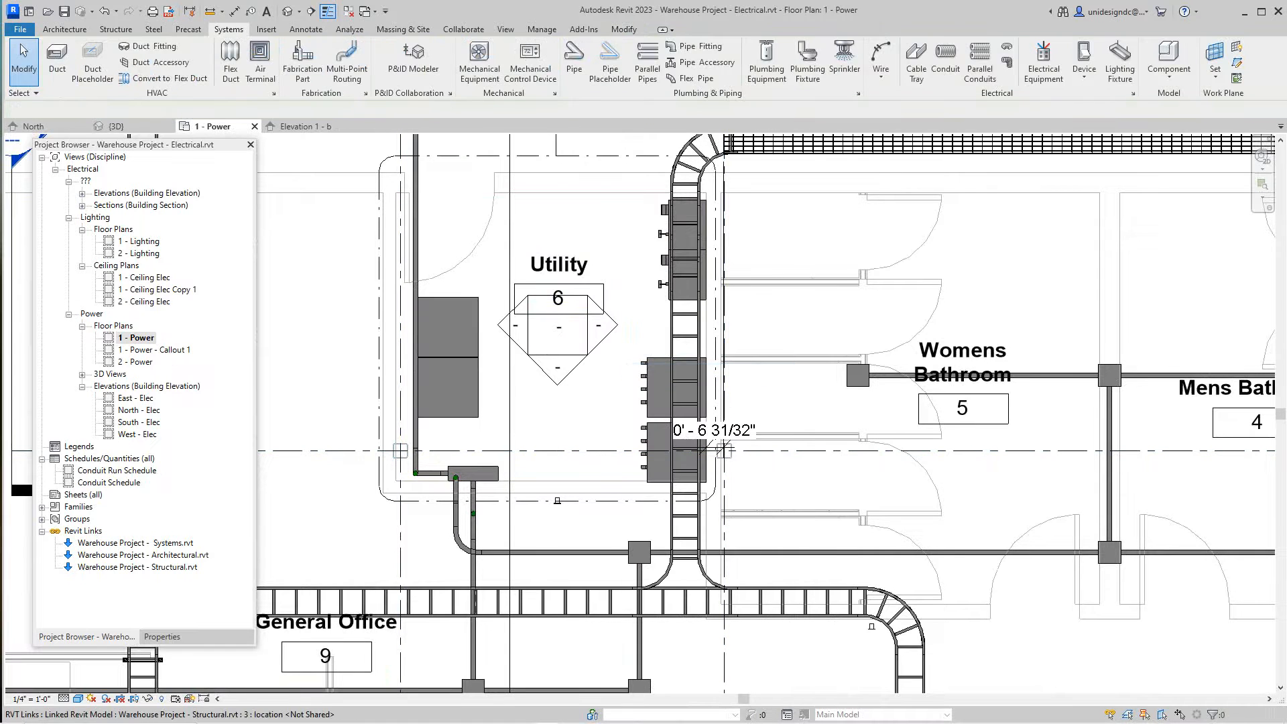
double_click(598, 325)
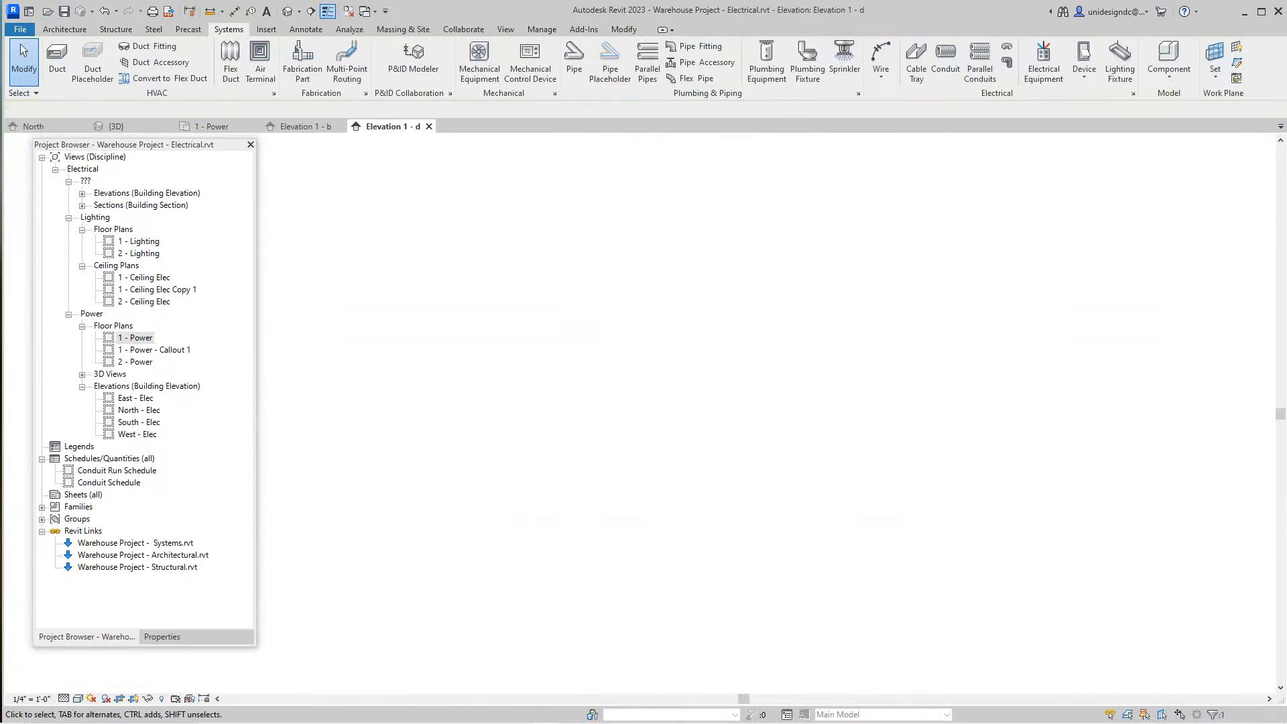
scroll(691, 457, up, 5)
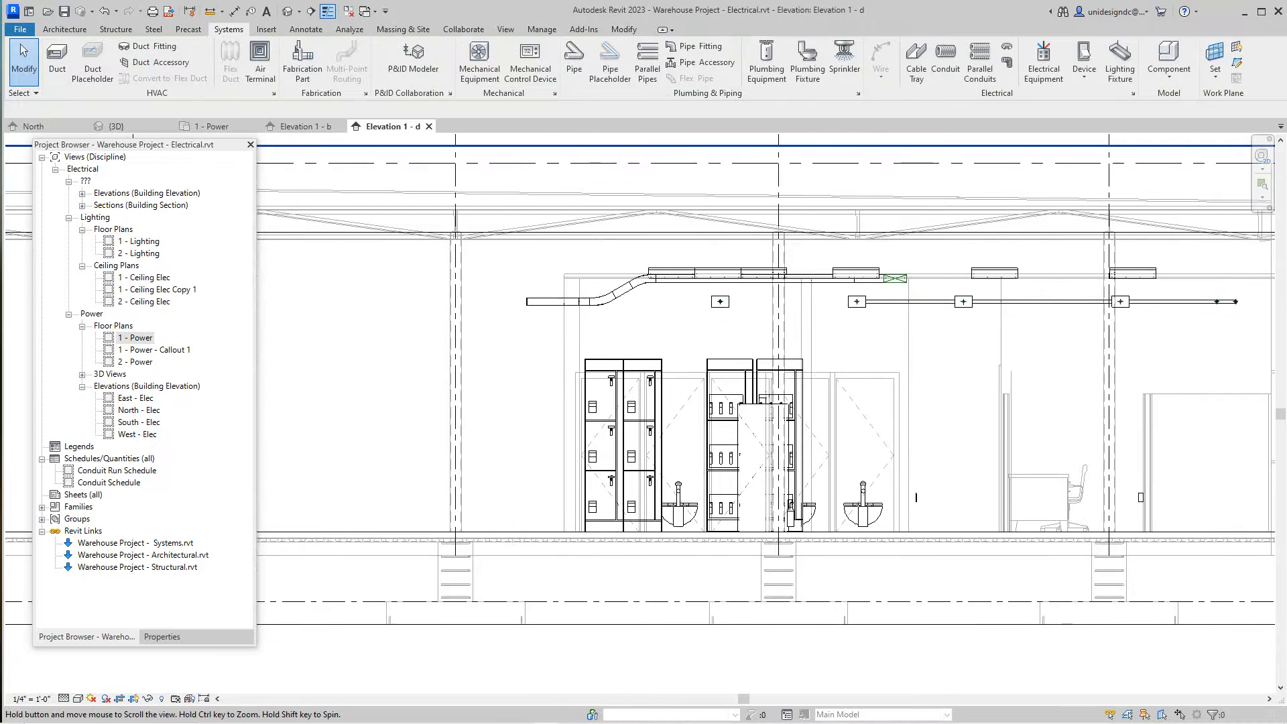
scroll(631, 280, up, 2)
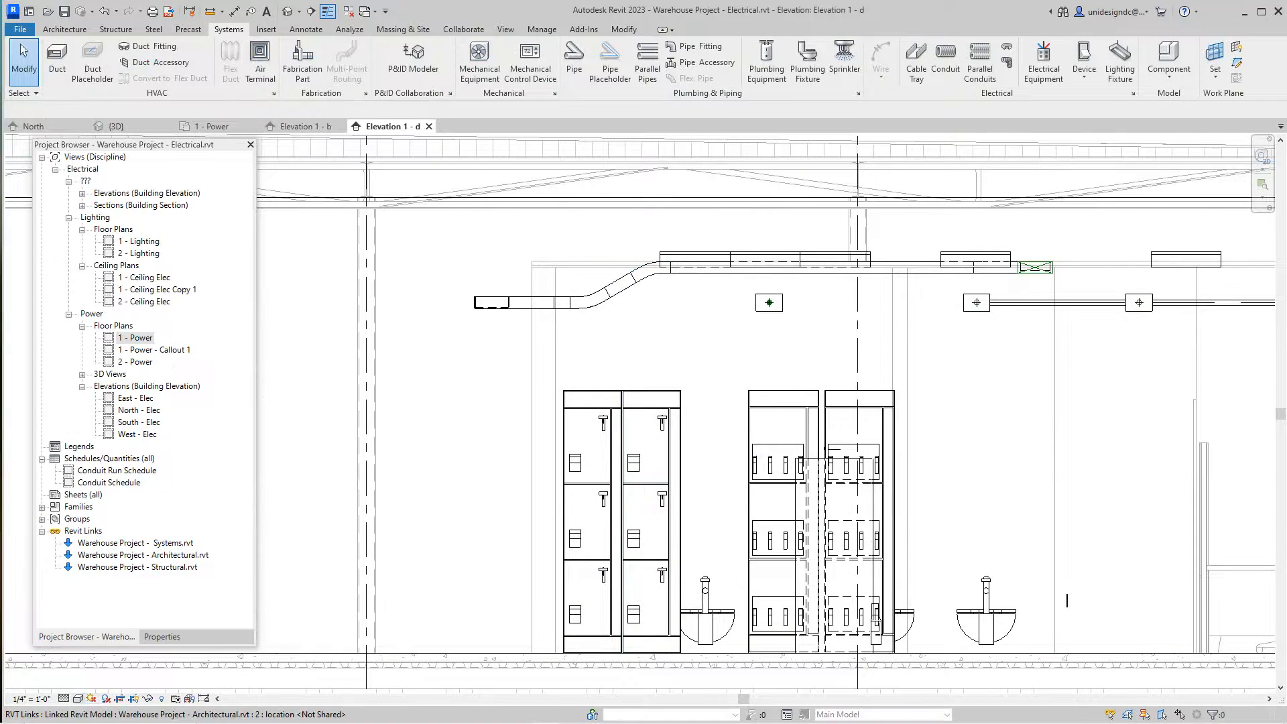
Set the elevation's visual style to Shaded and examine the electrical equipment in front of the wall.
click(78, 698)
click(100, 657)
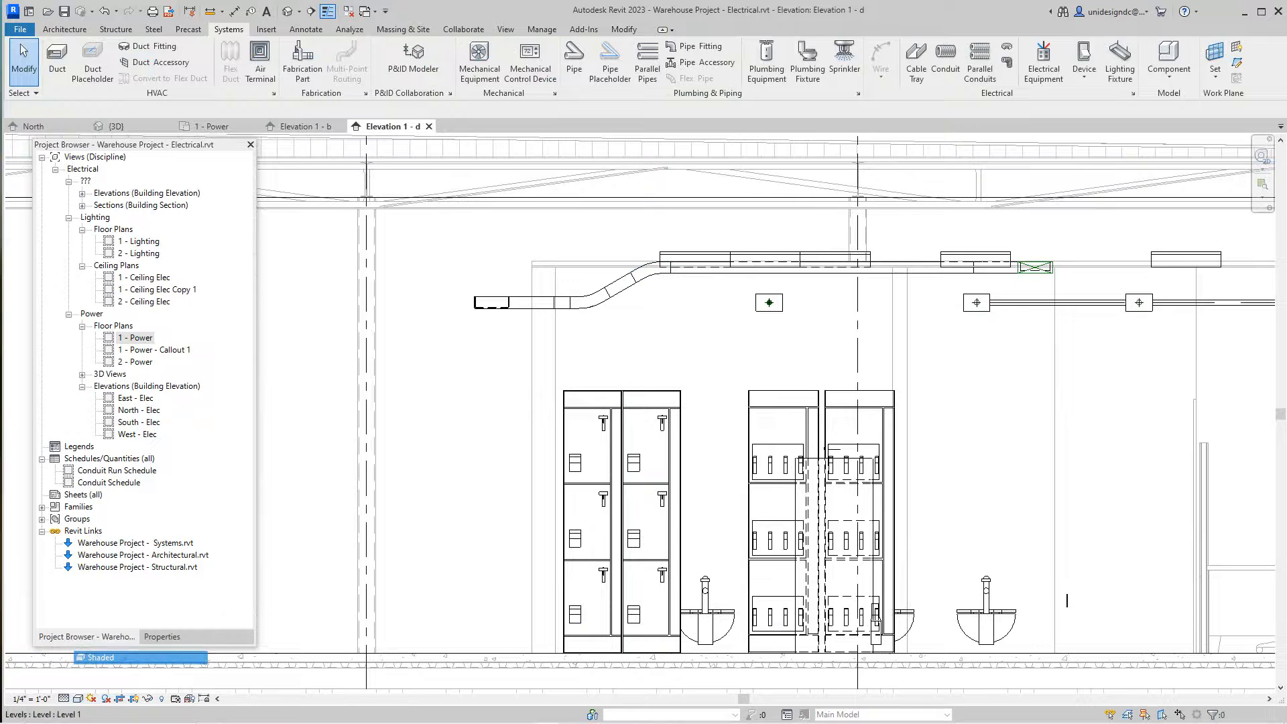
scroll(677, 558, up, 3)
middle_drag(677, 558, 594, 465)
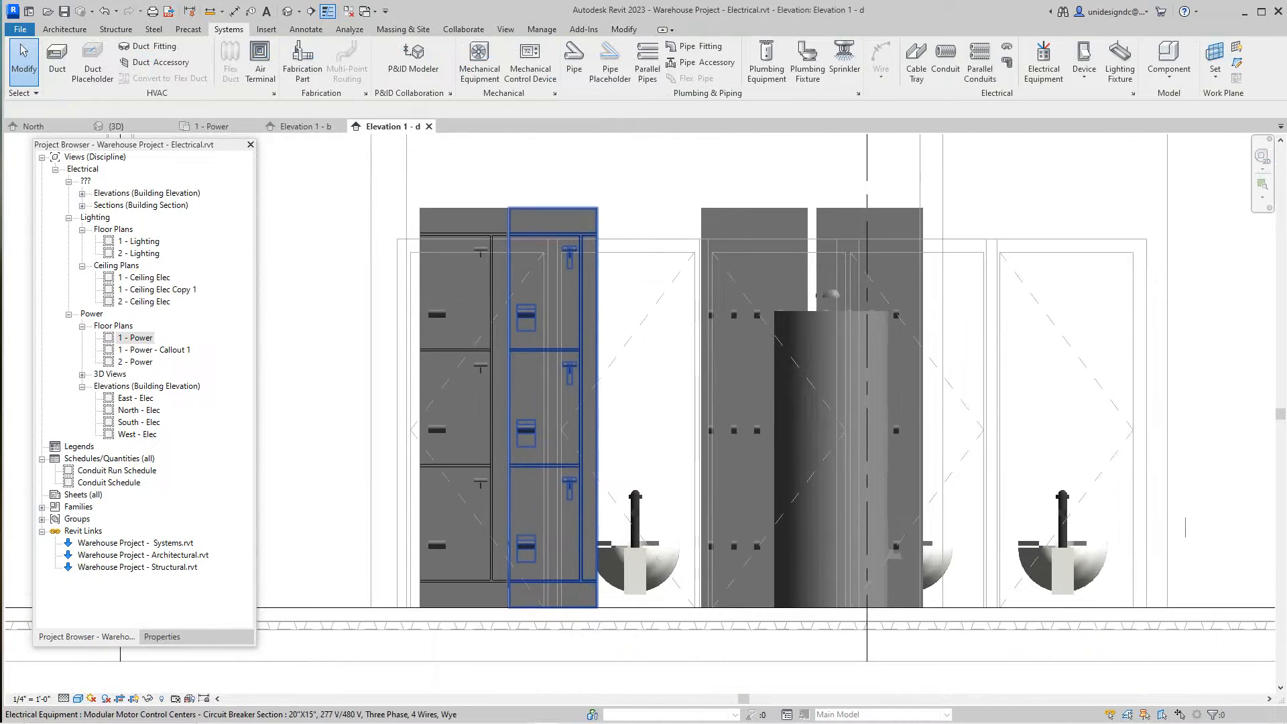
scroll(595, 466, down, 1)
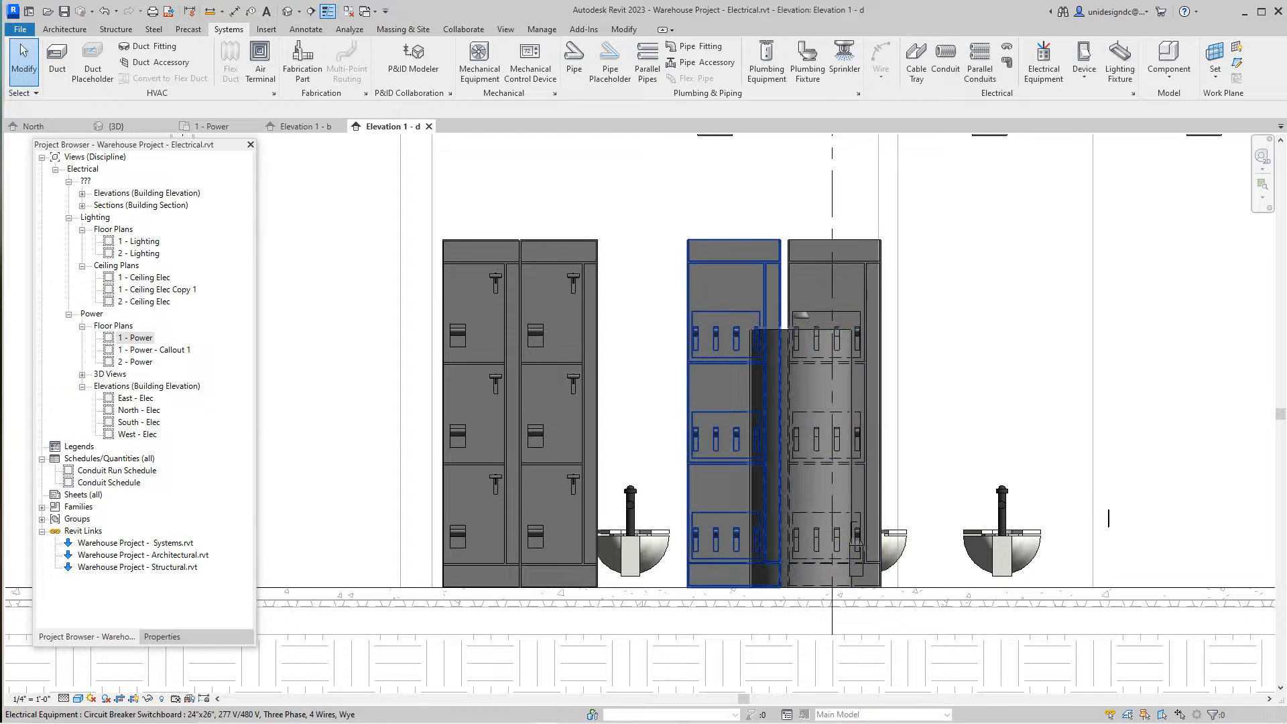
scroll(831, 415, down, 2)
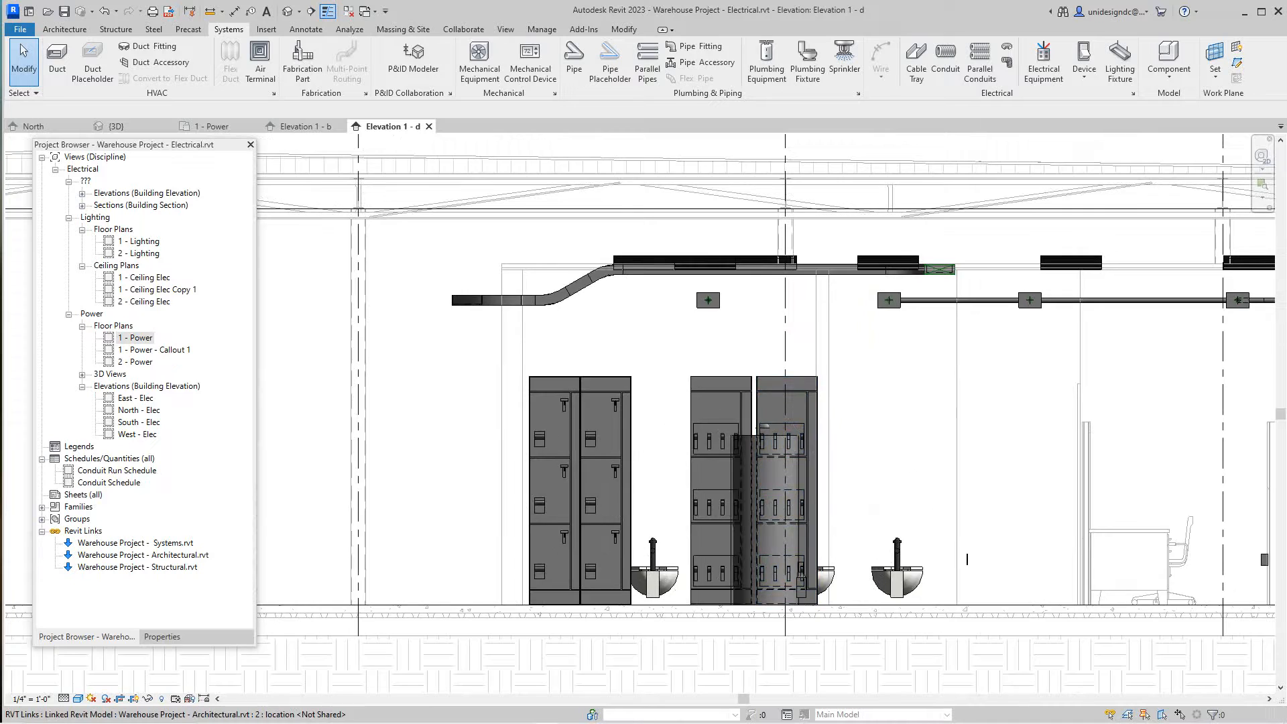
scroll(748, 447, down, 2)
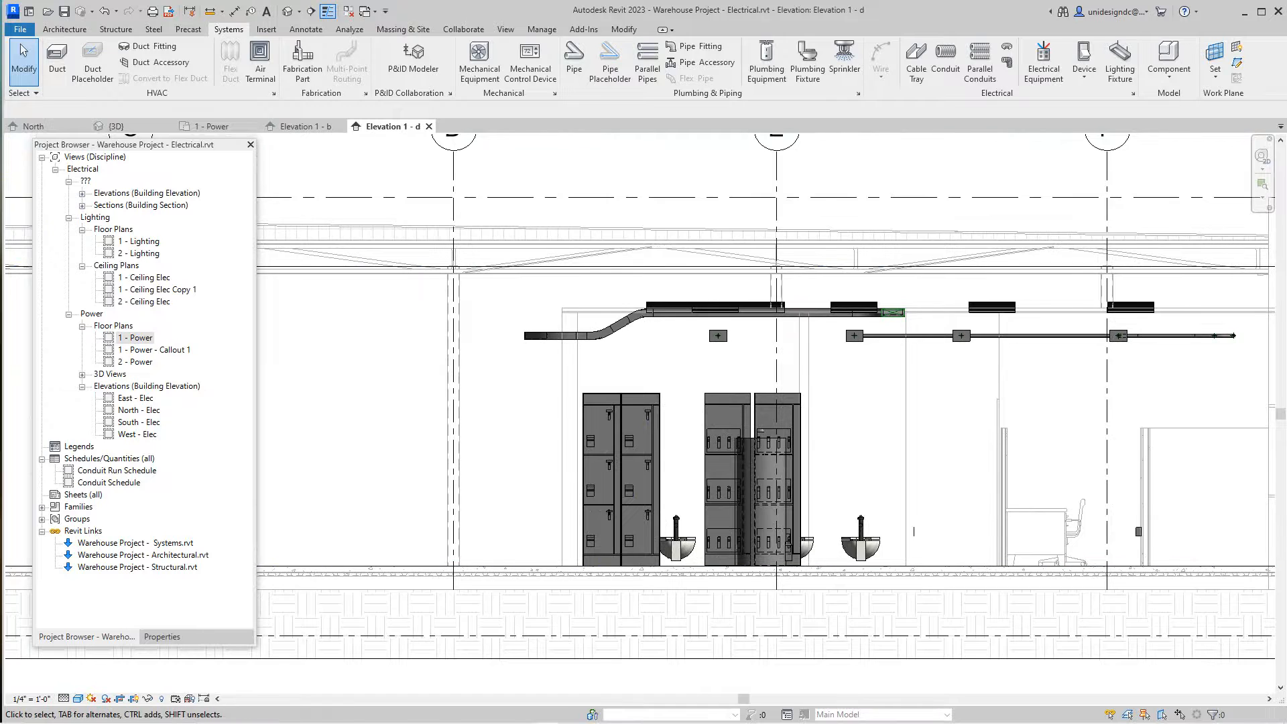
scroll(809, 554, up, 3)
middle_drag(993, 514, 914, 474)
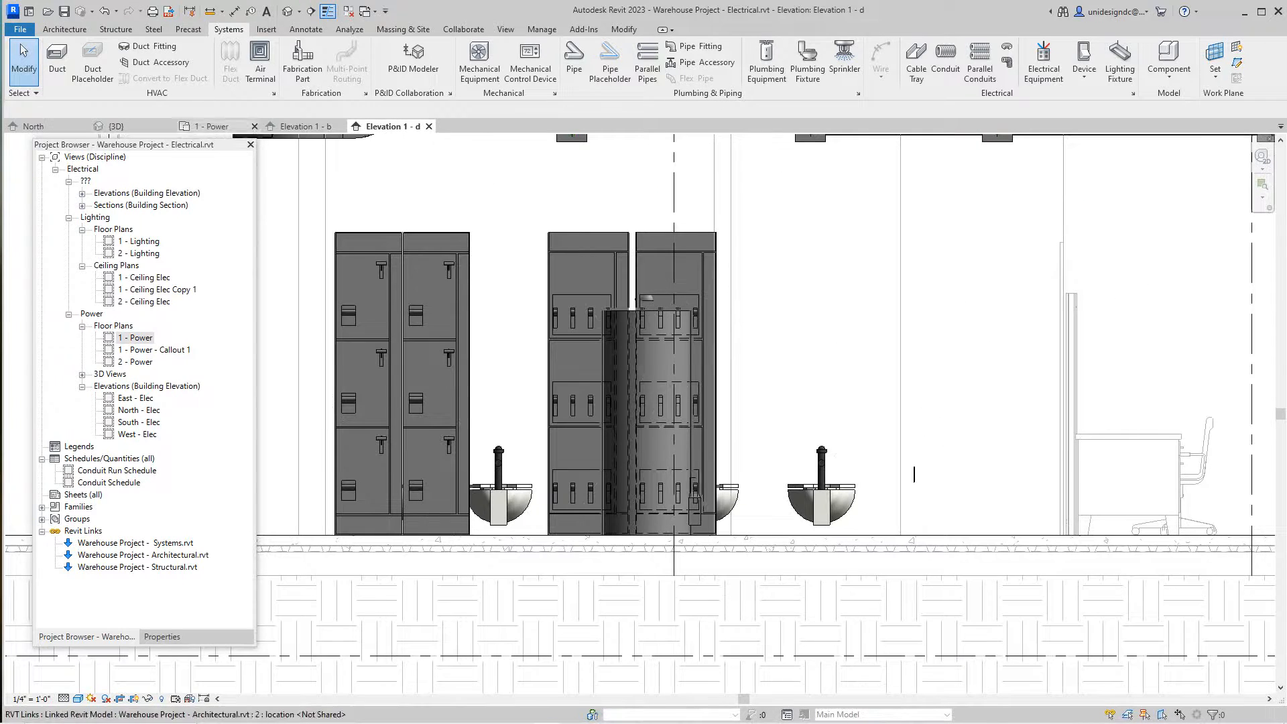
Return to the 1 - Power floor plan and examine the switchboards, conduits and cable trays around the Utility room.
click(211, 126)
scroll(415, 324, down, 2)
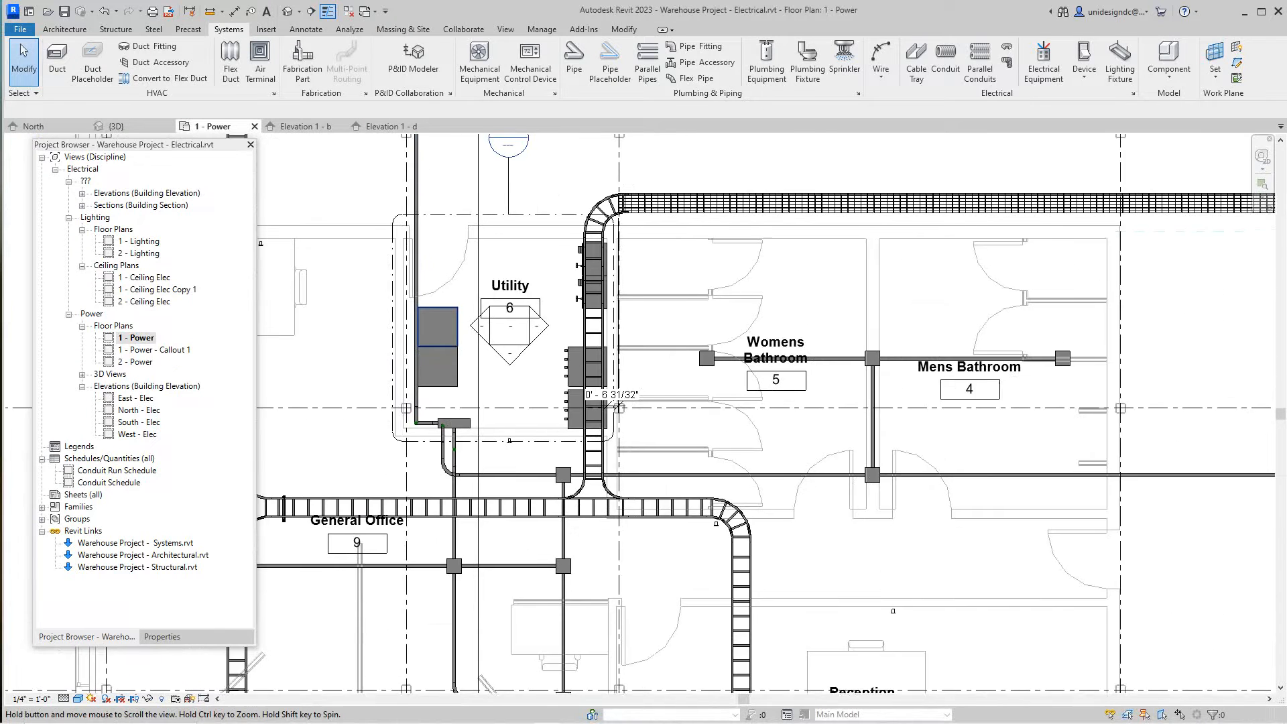
middle_drag(434, 325, 506, 382)
scroll(576, 405, up, 5)
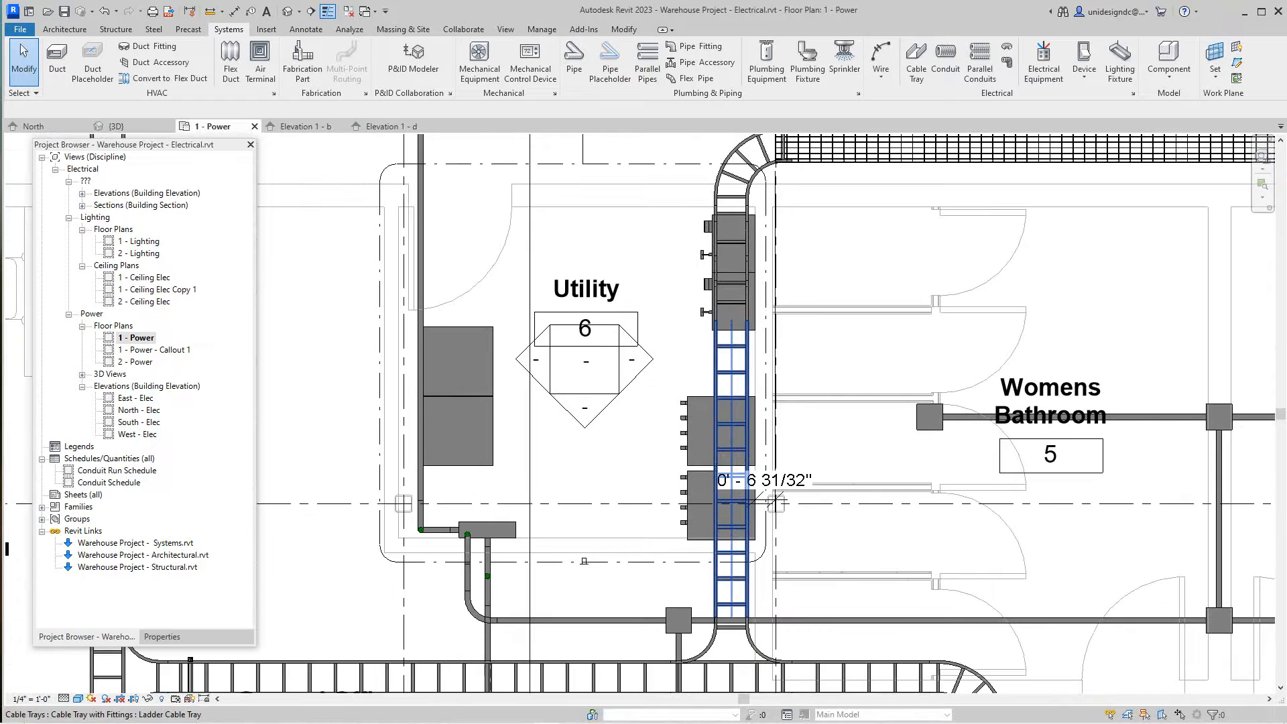
scroll(521, 361, down, 3)
scroll(520, 361, up, 2)
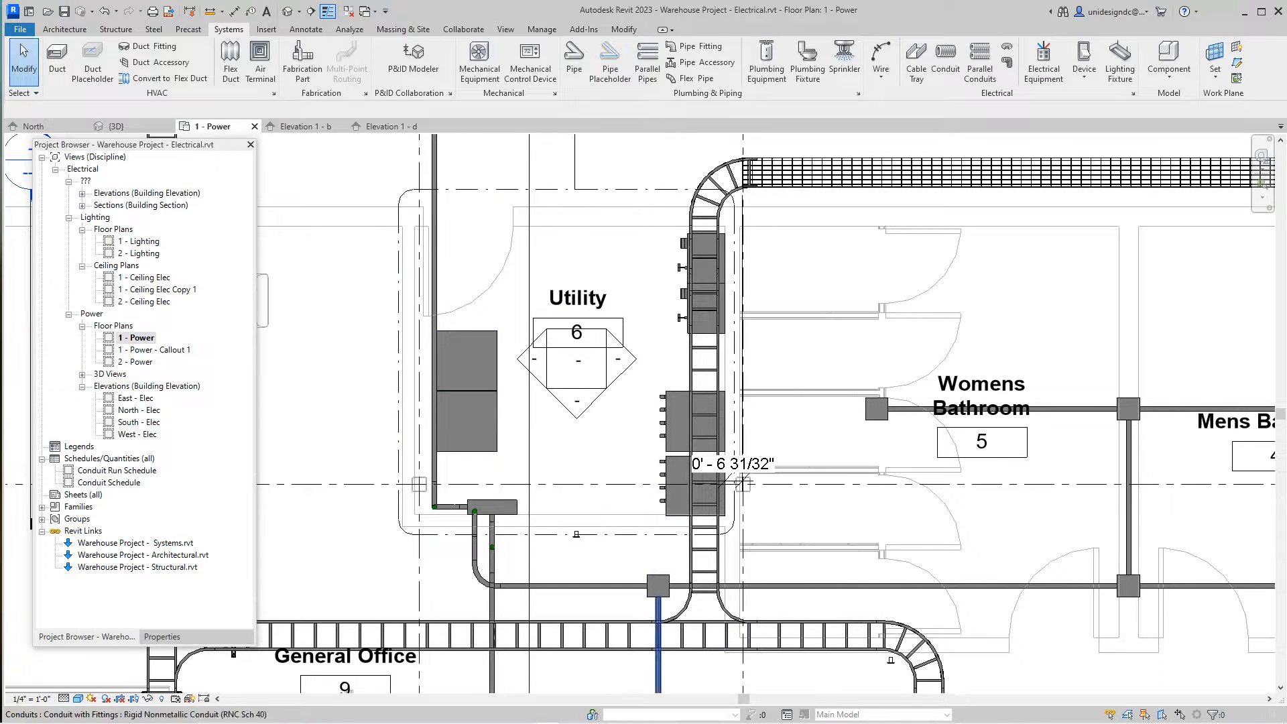
scroll(583, 409, down, 1)
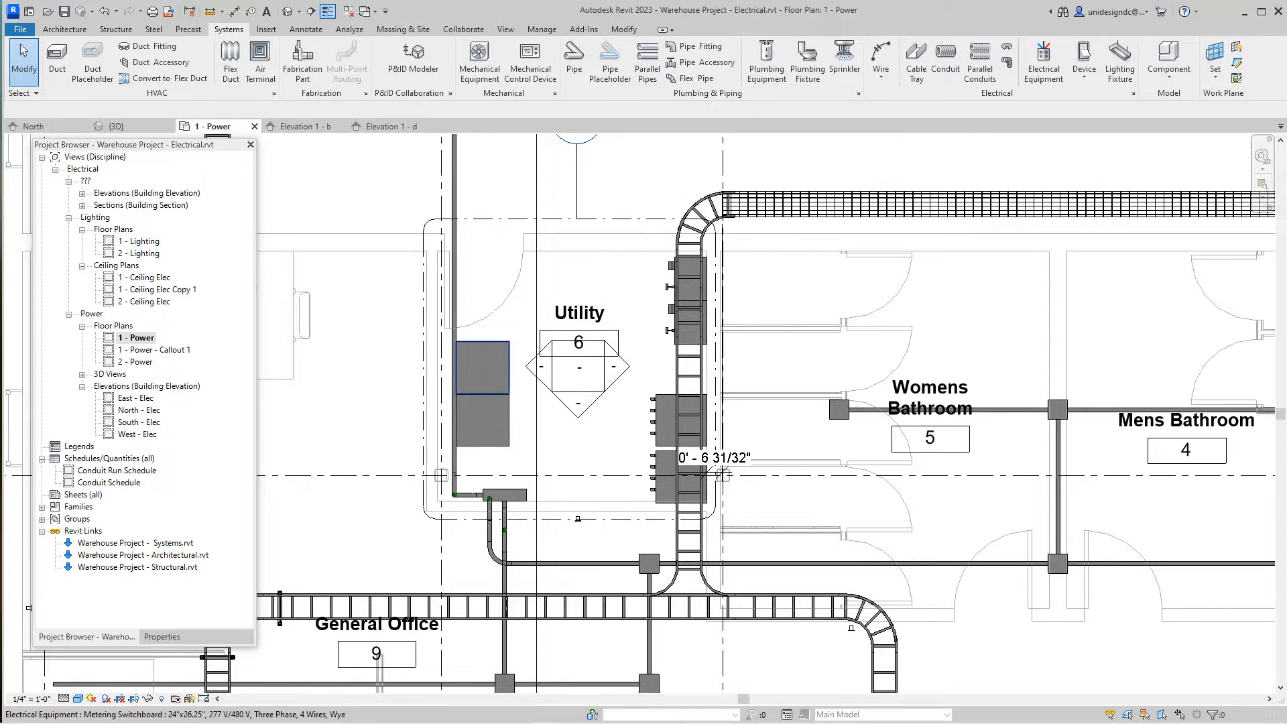
scroll(518, 605, up, 1)
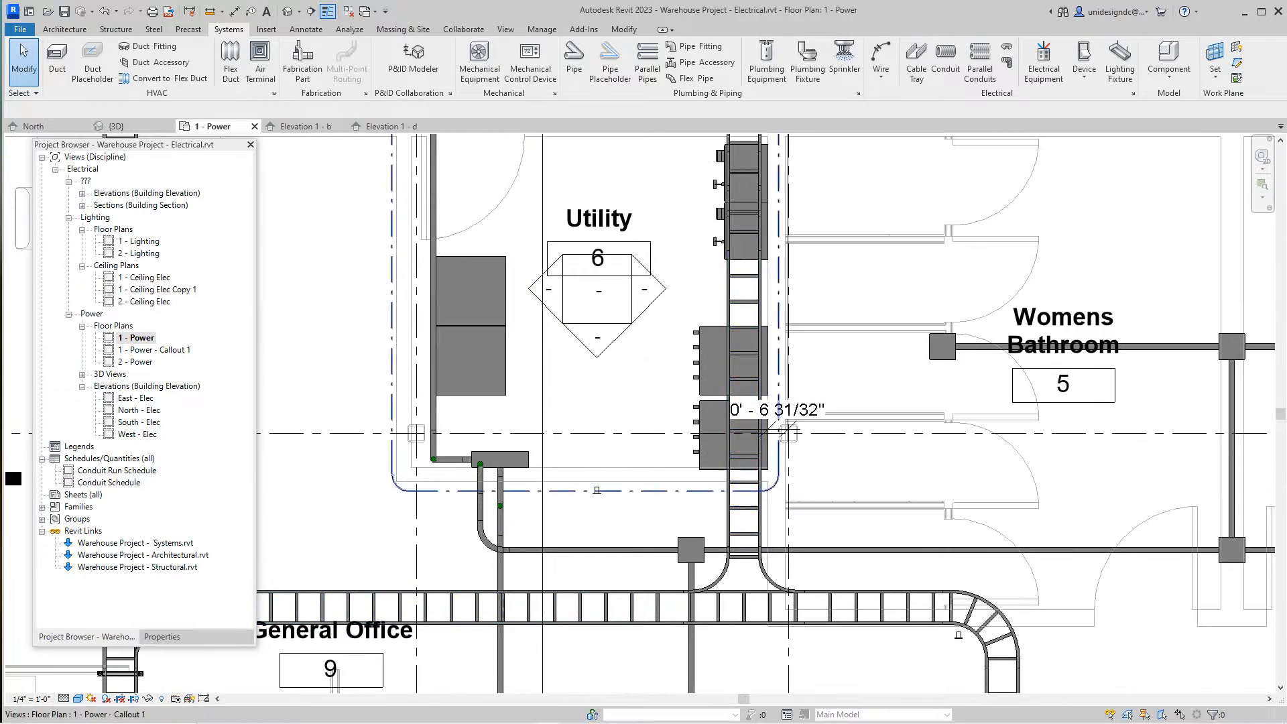
scroll(751, 456, down, 2)
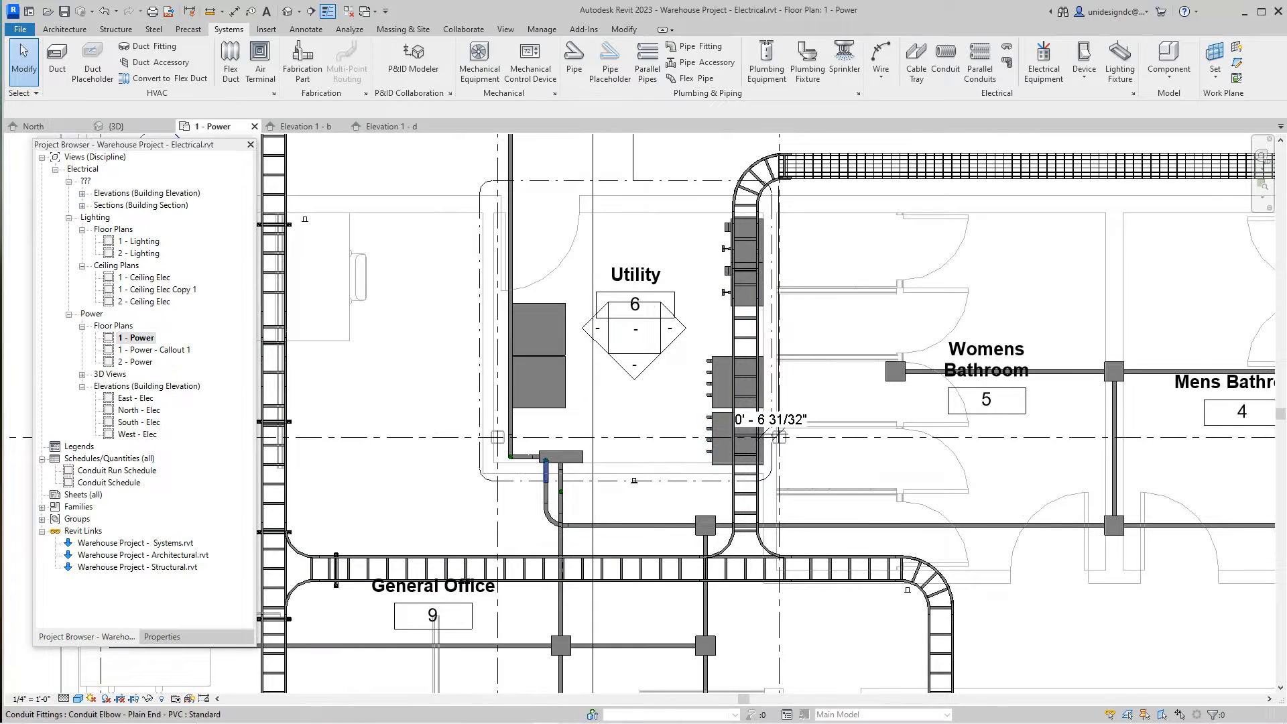
scroll(558, 472, up, 1)
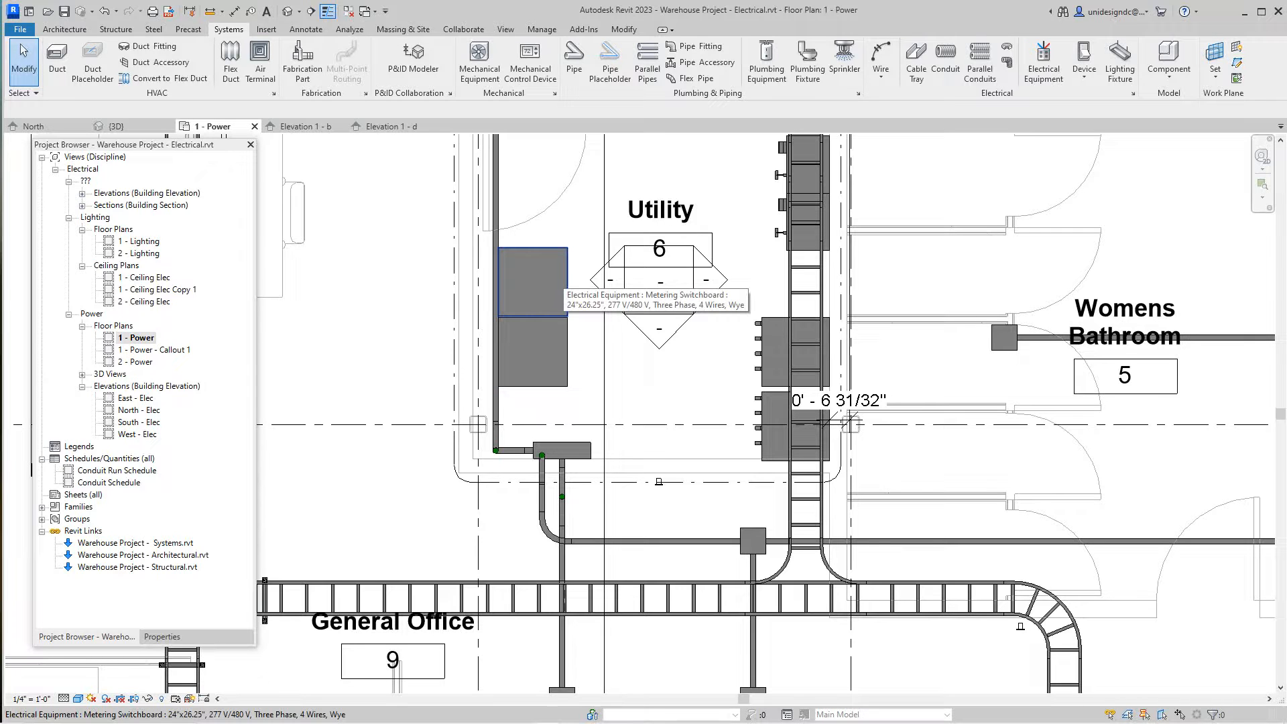
scroll(555, 272, down, 1)
mouse_move(551, 322)
middle_down()
mouse_move(542, 366)
mouse_move(544, 342)
middle_up()
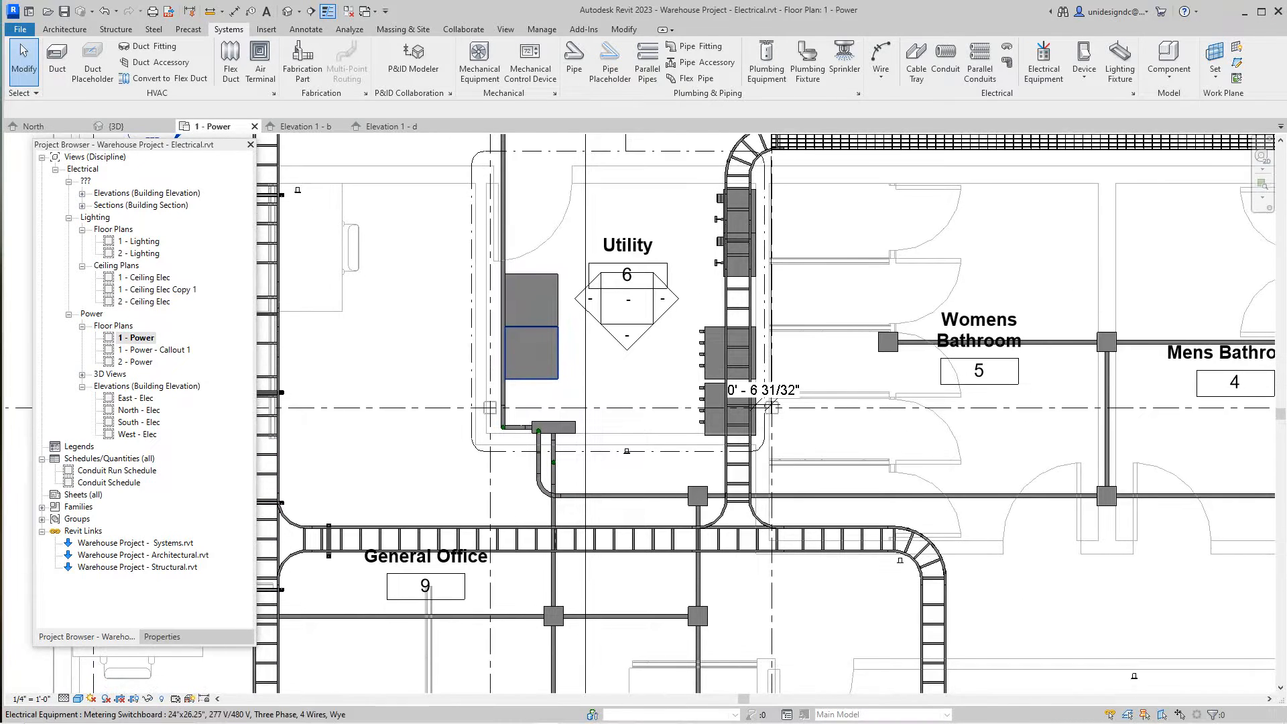
scroll(528, 396, down, 1)
scroll(523, 480, up, 1)
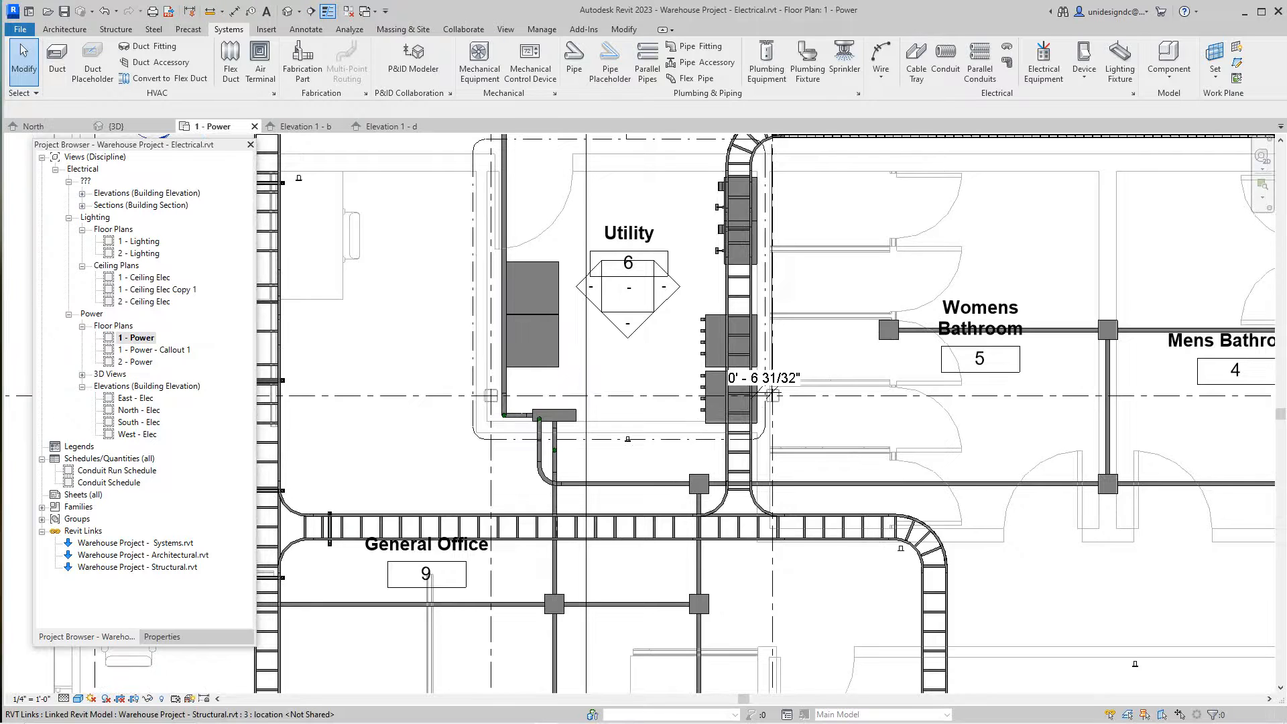
Draw a 12" by 4" cable tray at 10' 0" elevation from the General Office tray about 15' 6" north past the switchboards and west into the north-south tray.
click(916, 59)
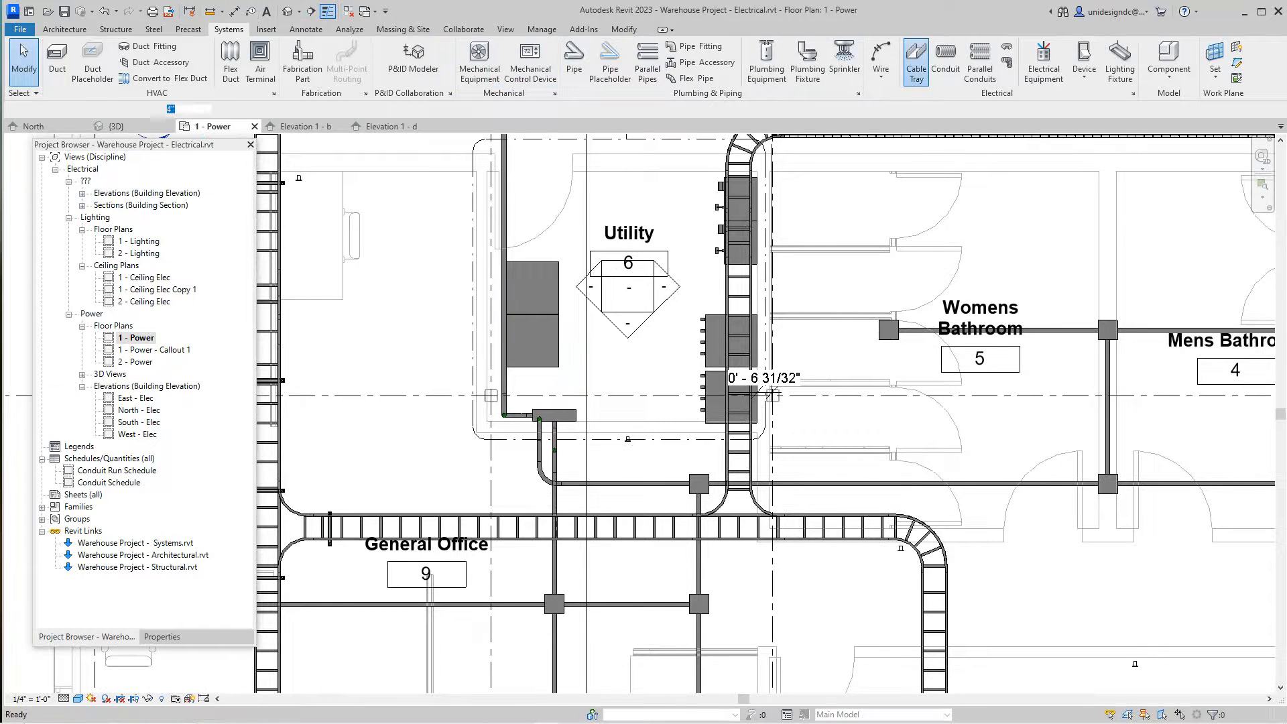
click(515, 527)
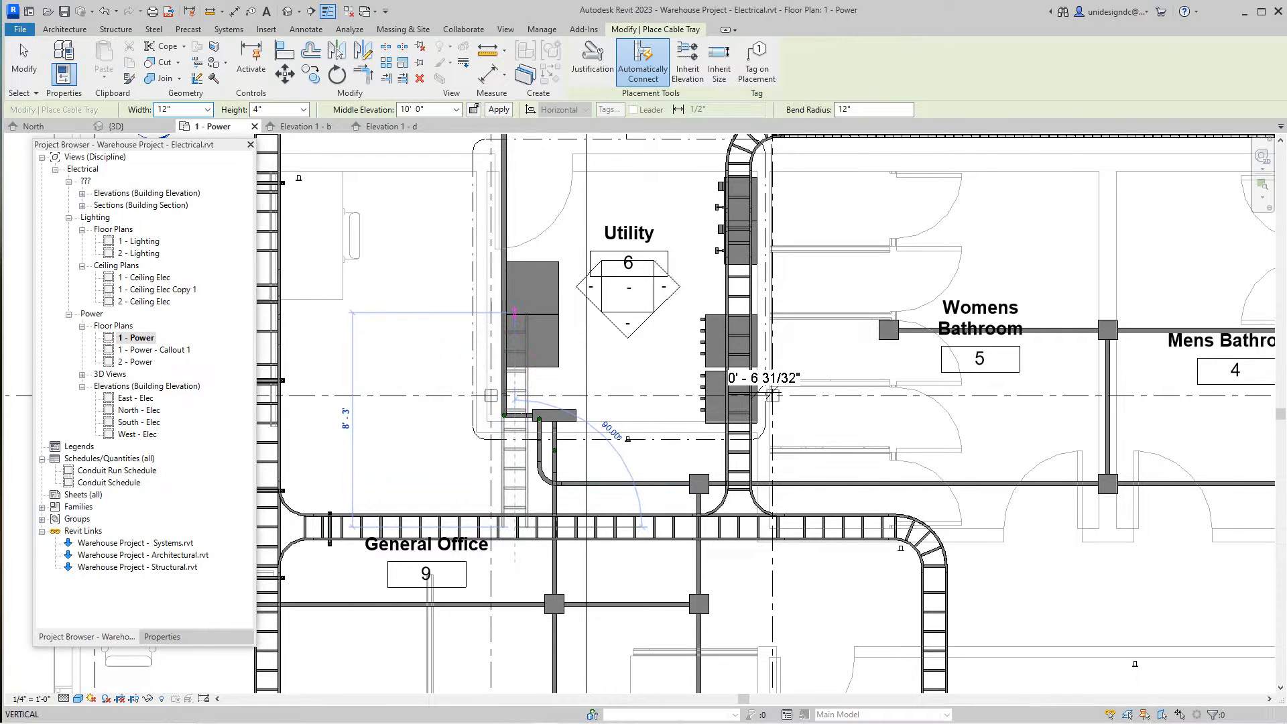
scroll(773, 396, down, 2)
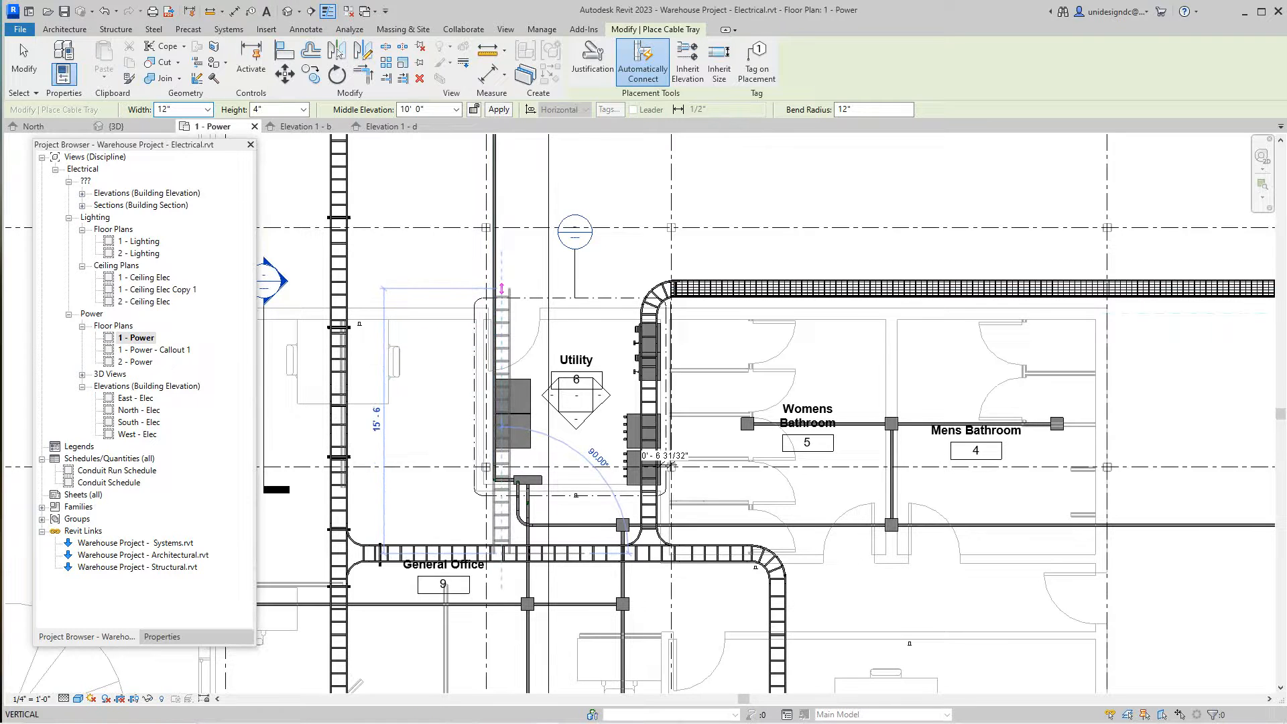
click(502, 288)
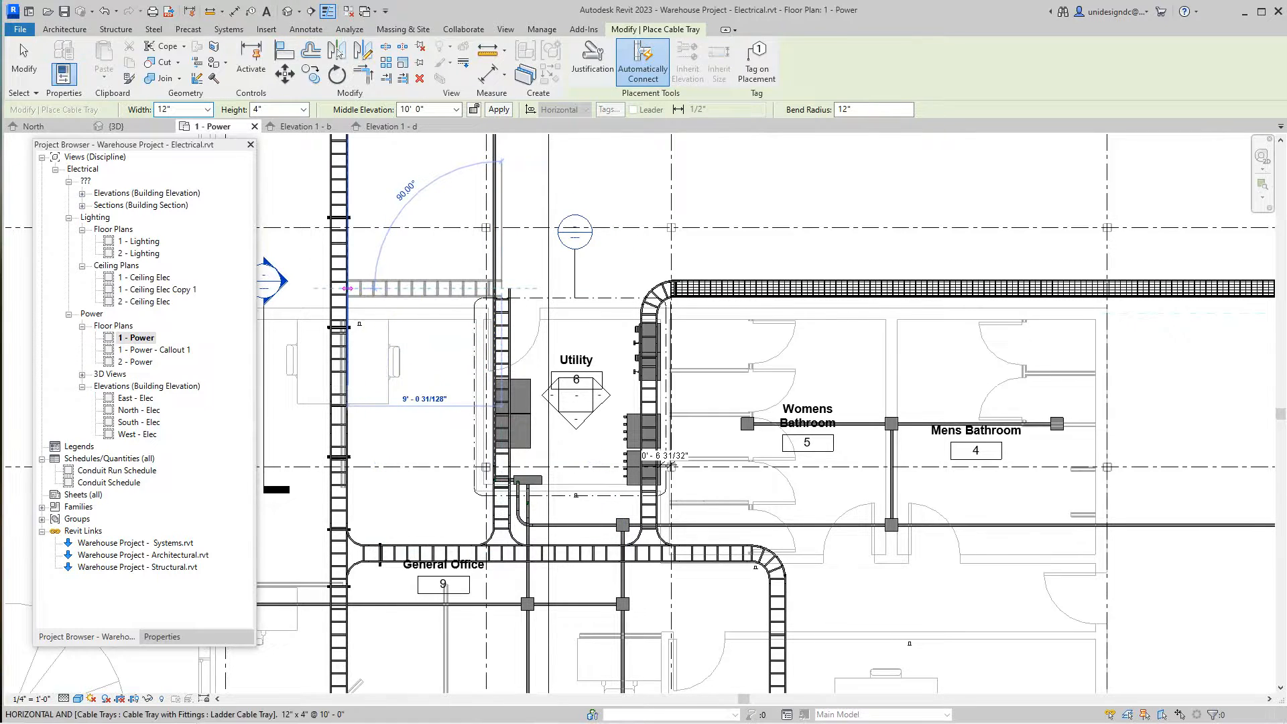
click(338, 289)
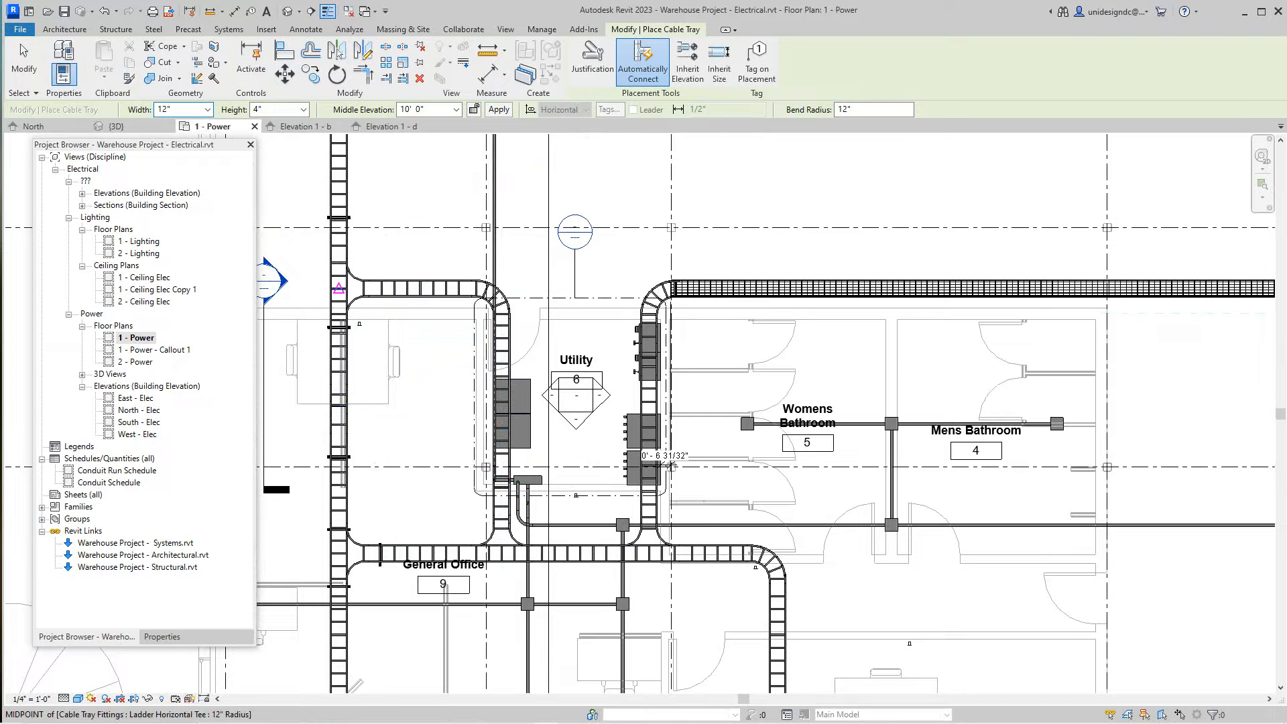
right_click(338, 289)
click(375, 302)
Move the new tray run east over the two metering switchboards, about 9' 5" from the grid line on the Utility room's east side.
scroll(630, 453, up, 2)
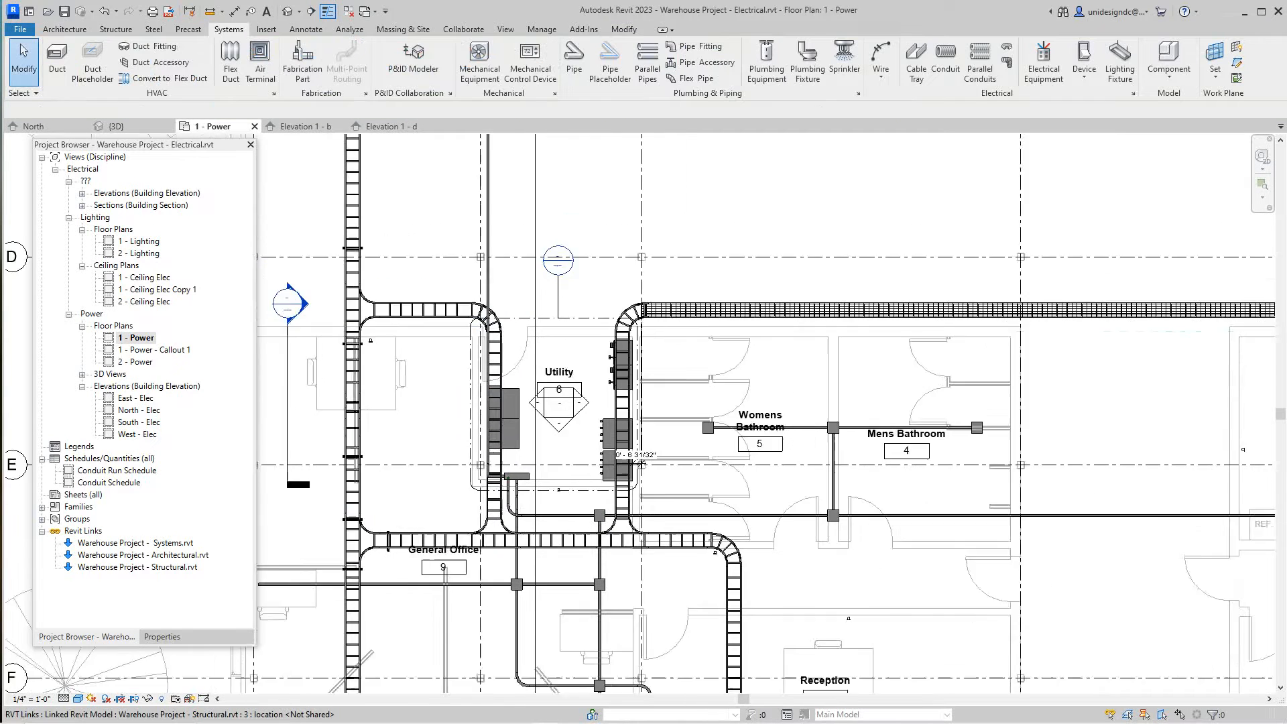
right_click(513, 368)
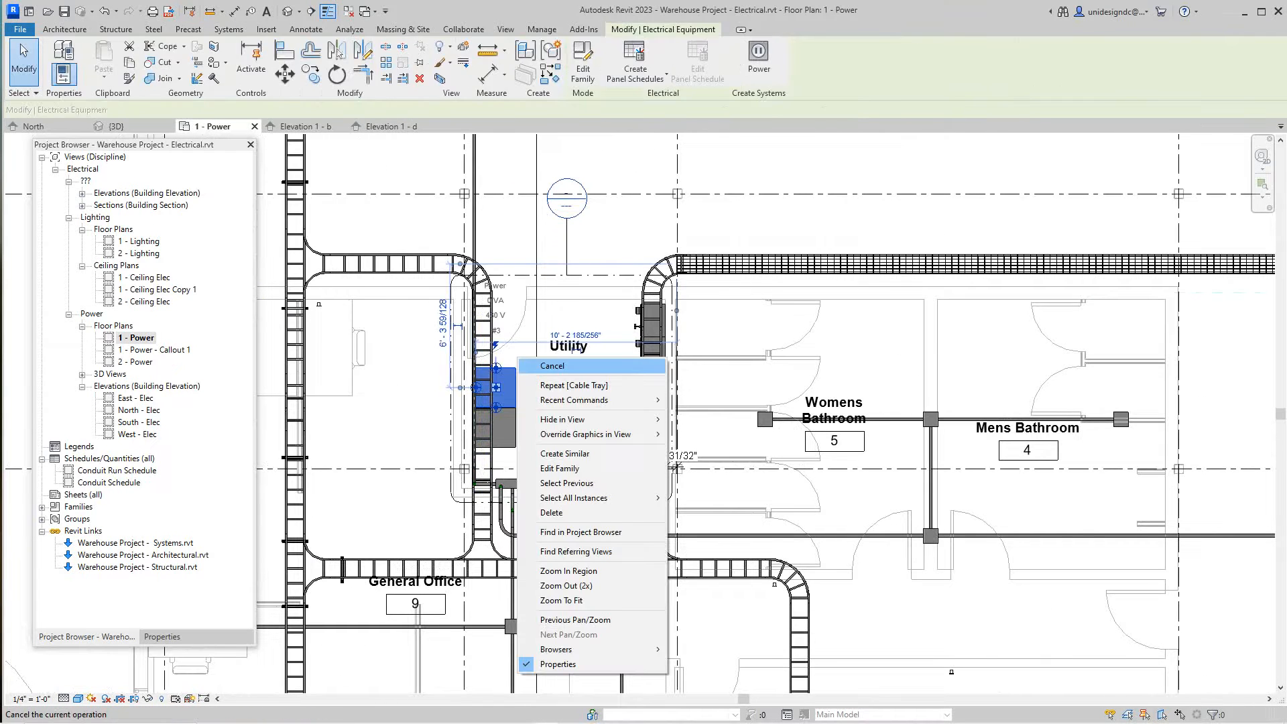
click(555, 367)
scroll(493, 362, up, 4)
scroll(490, 302, up, 1)
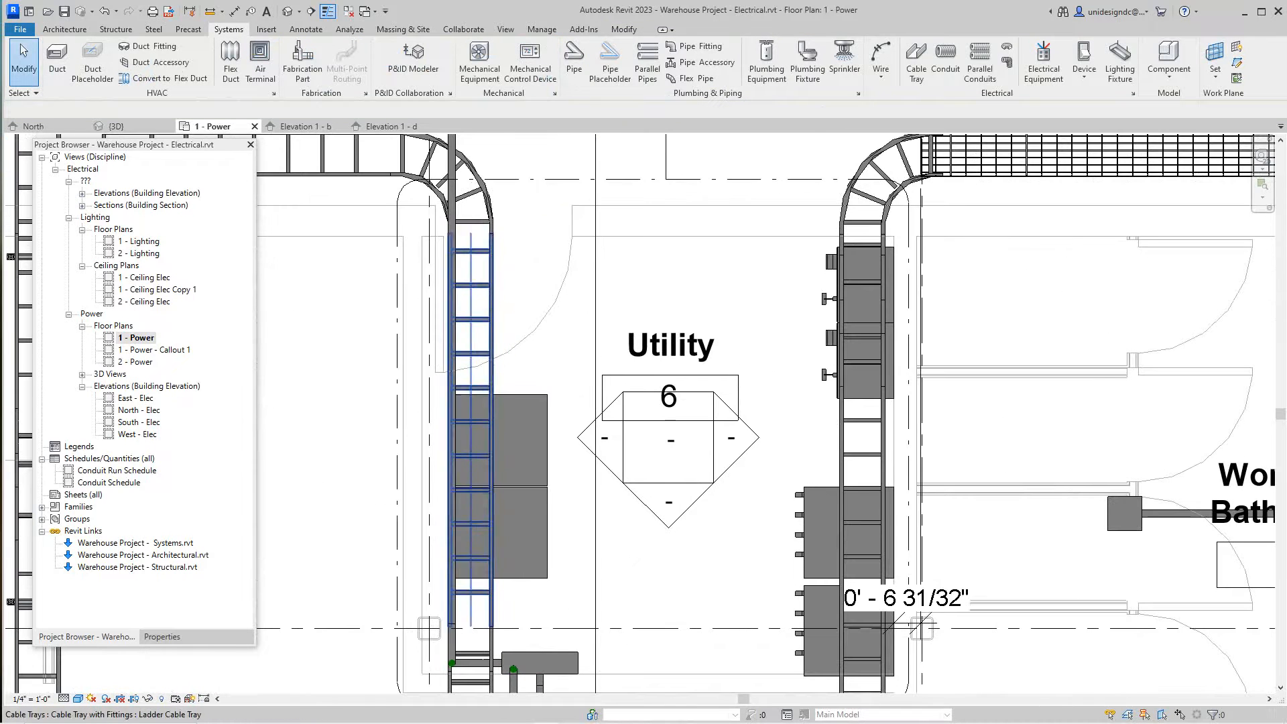
click(490, 303)
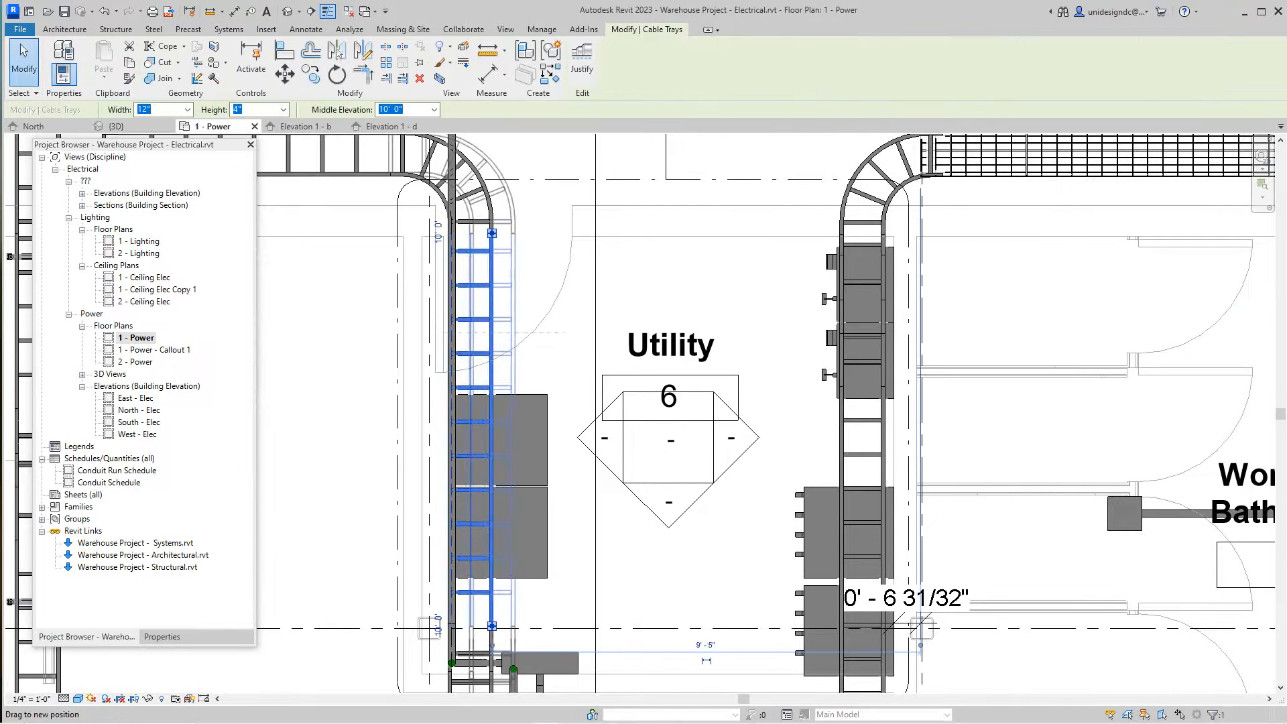
drag(490, 303, 509, 303)
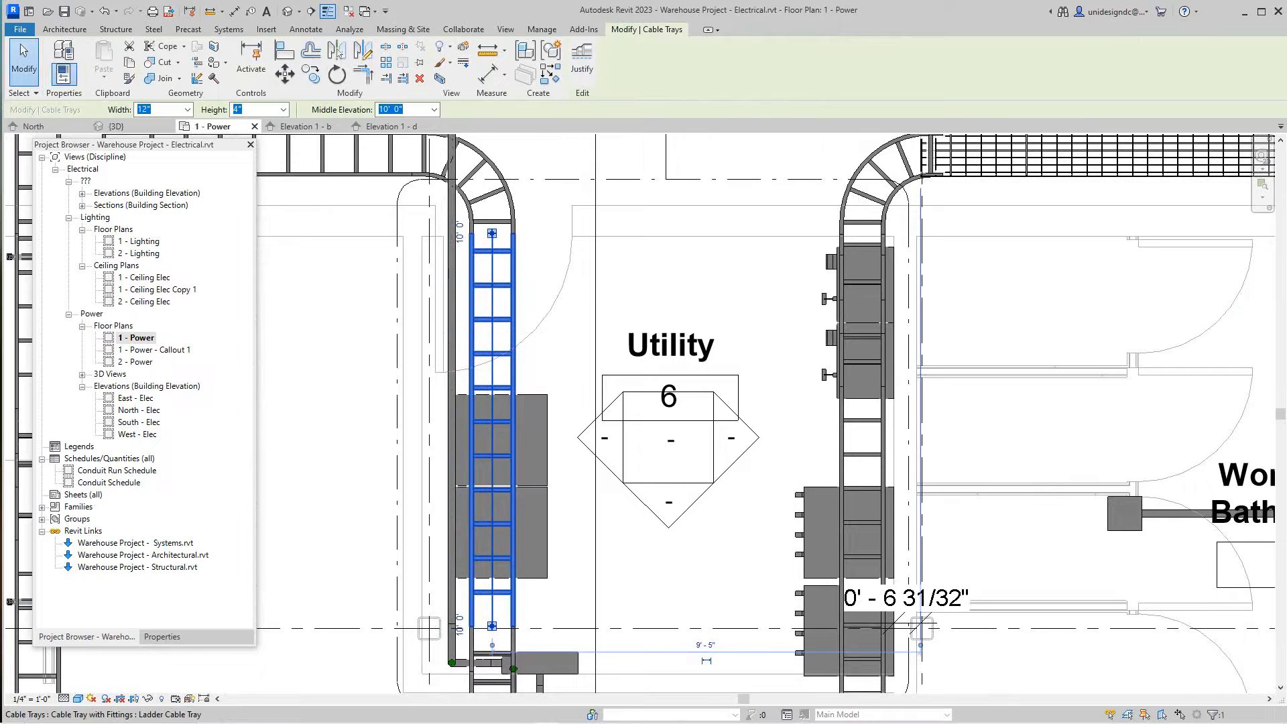
scroll(515, 266, down, 3)
scroll(569, 468, up, 2)
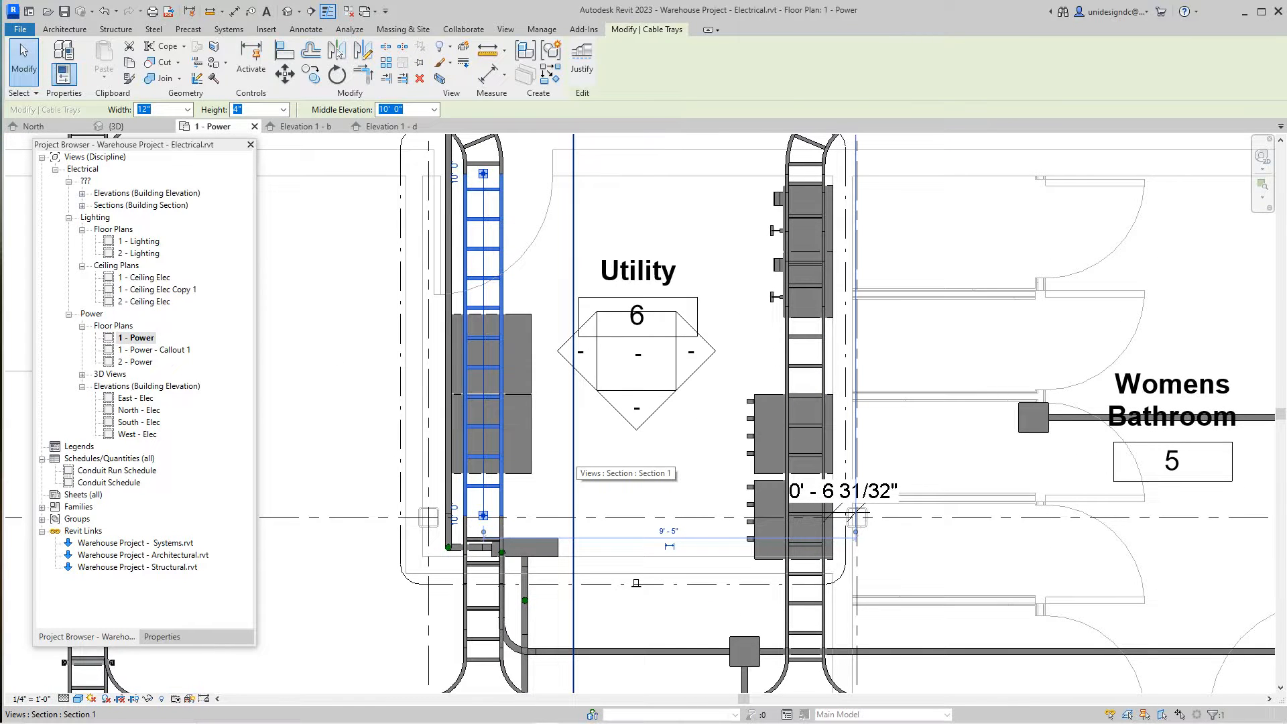
scroll(566, 408, down, 1)
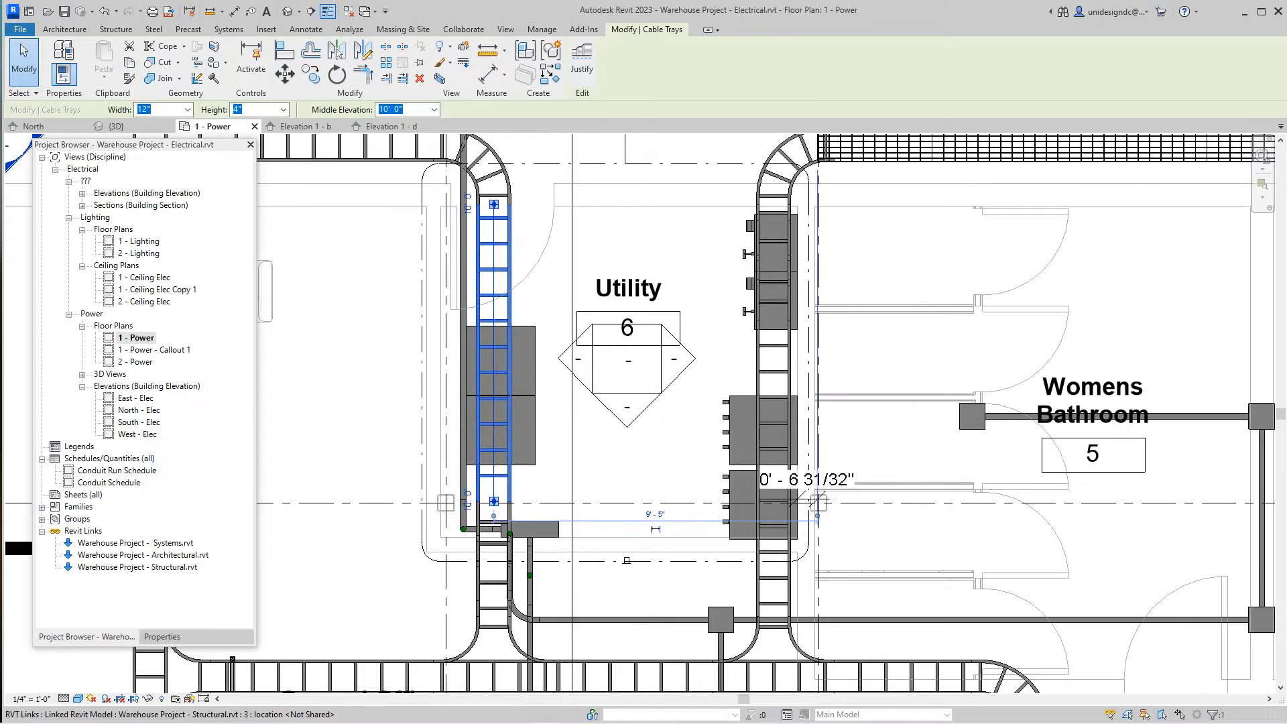
Examine the new cable tray run over the metering switchboards in the 1 - Power floor plan and the 3D view.
scroll(576, 362, down, 4)
scroll(577, 362, up, 1)
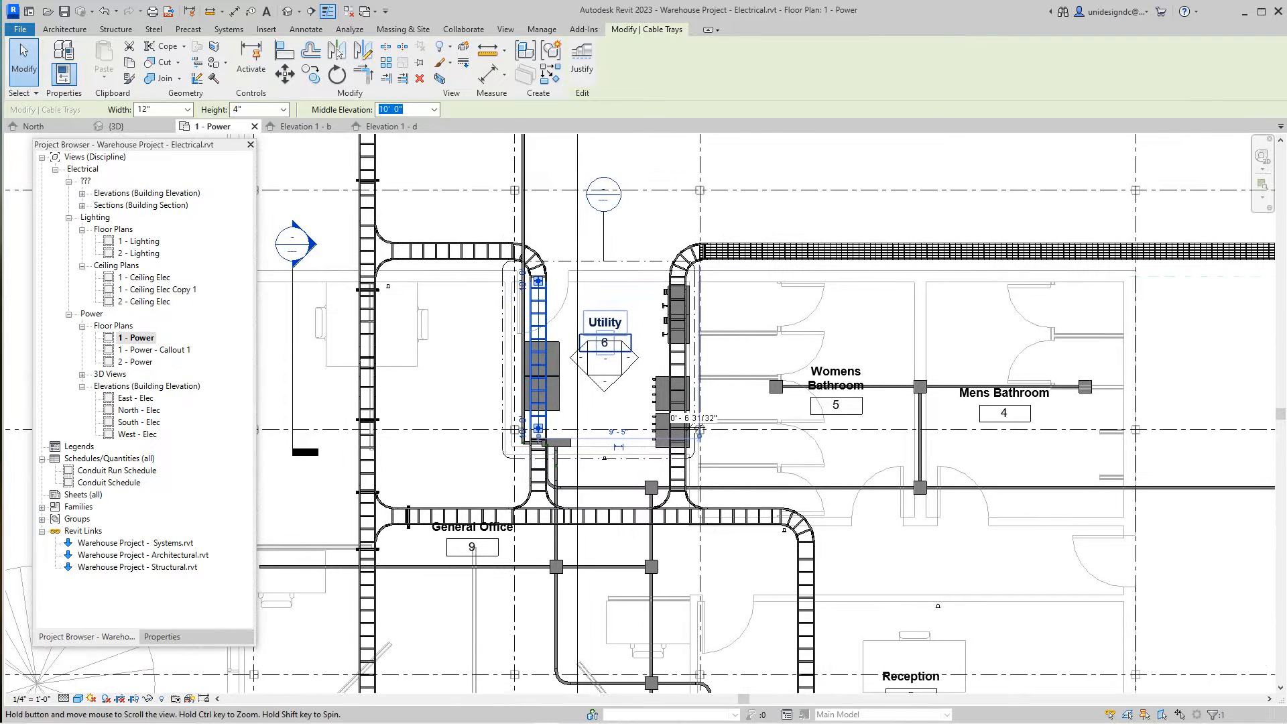
scroll(592, 303, down, 1)
scroll(611, 348, up, 4)
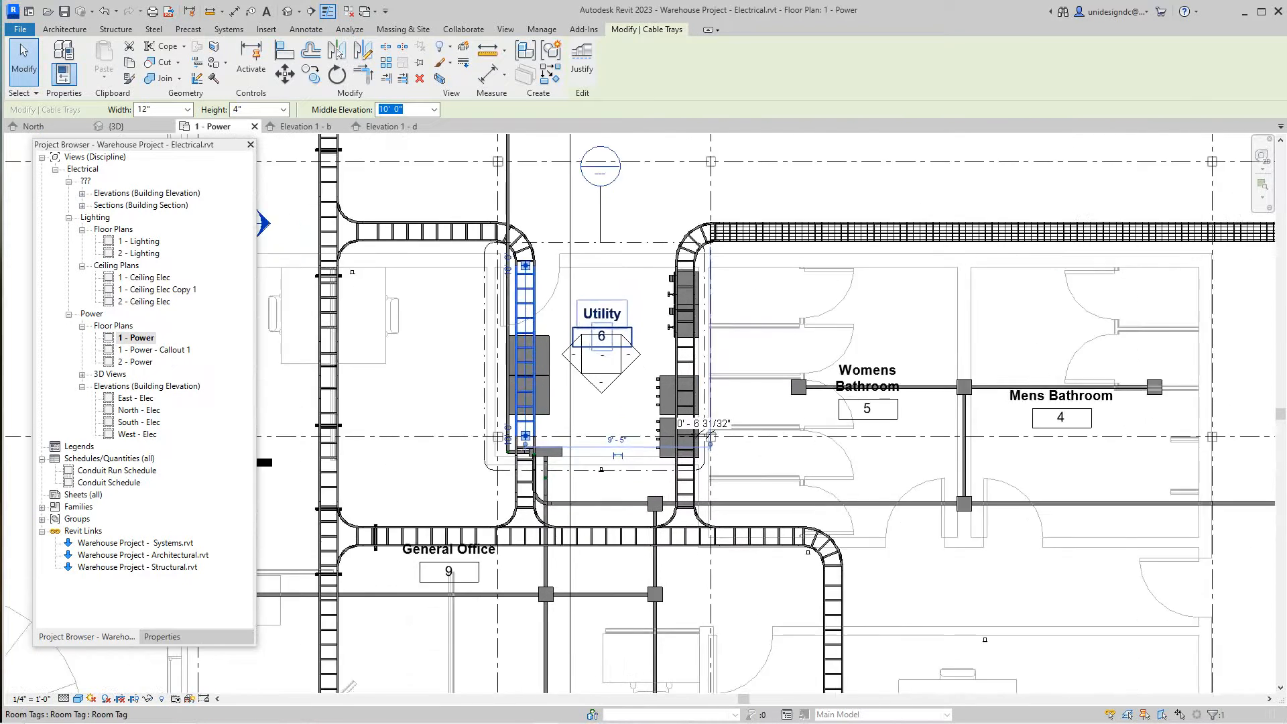
scroll(620, 468, down, 1)
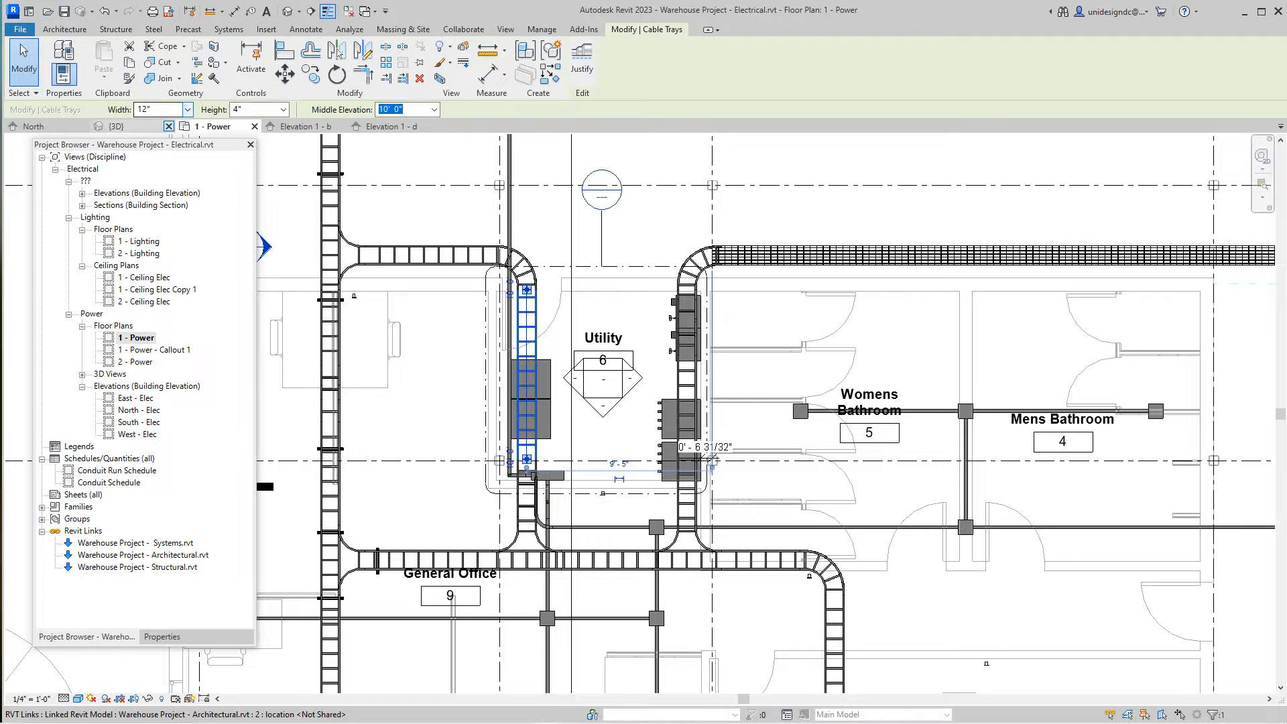
click(118, 126)
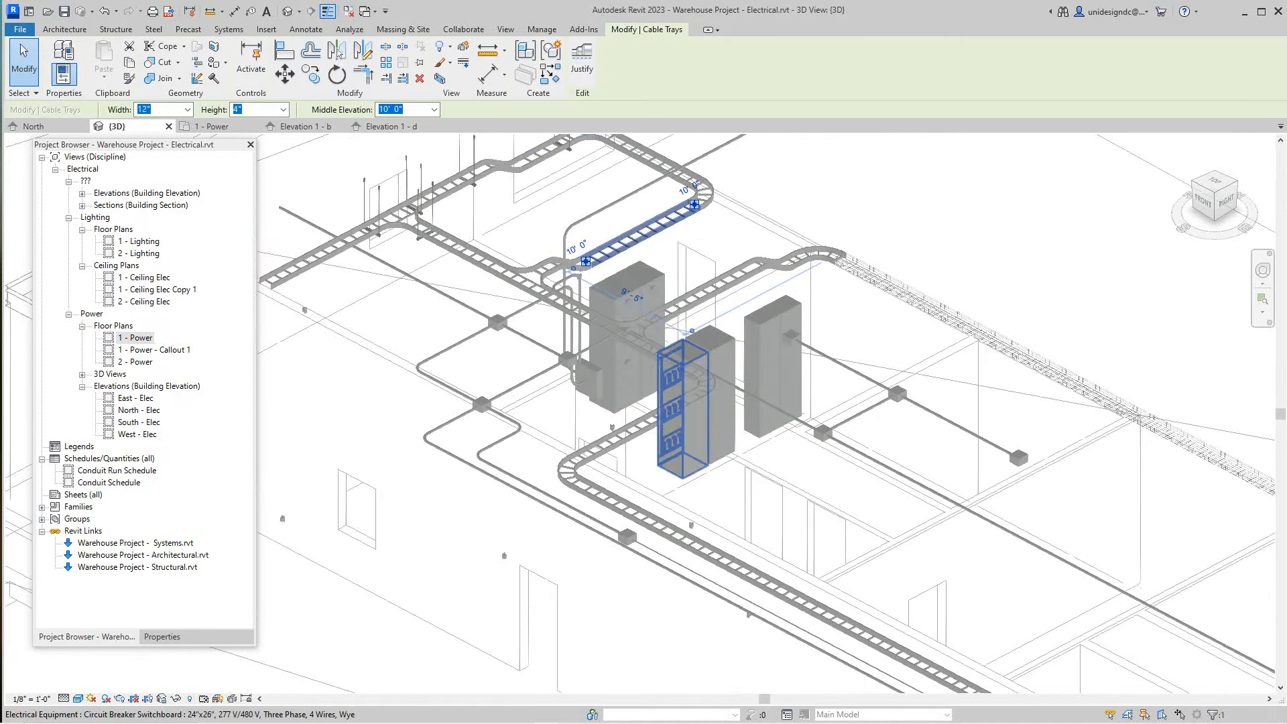
scroll(692, 555, up, 2)
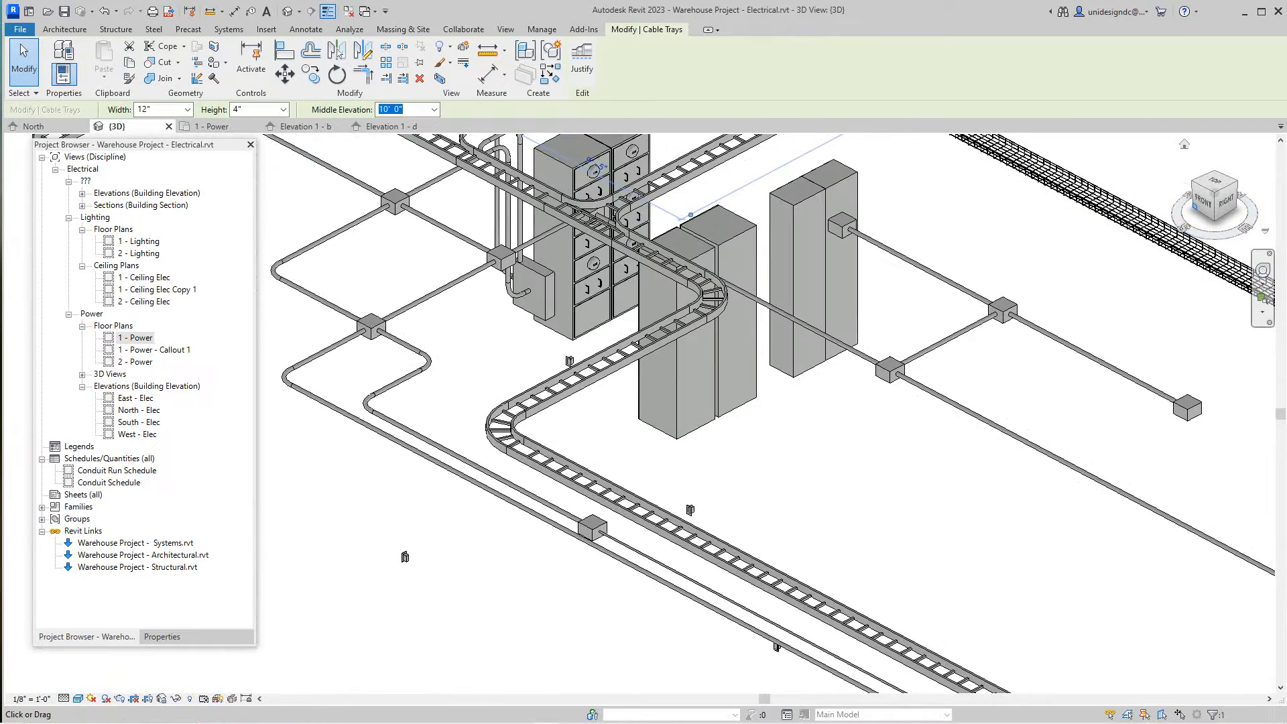
click(1203, 202)
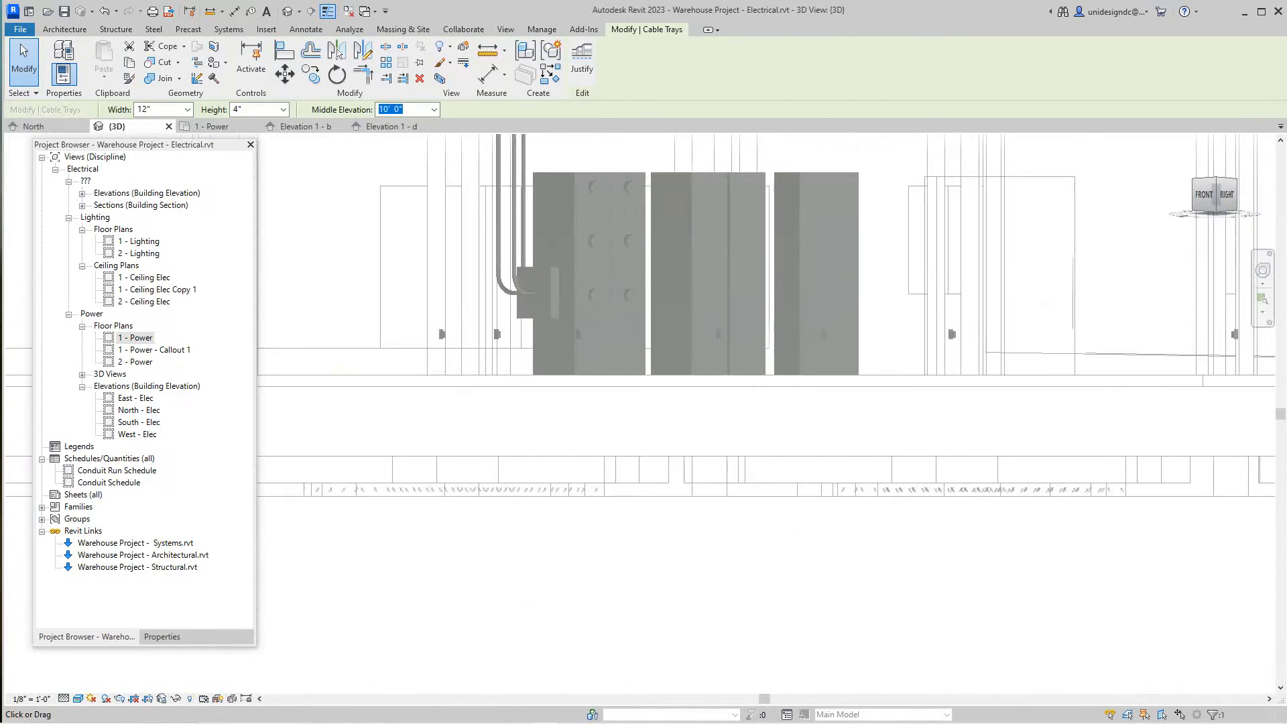
mouse_move(1207, 194)
mouse_down()
mouse_move(1237, 253)
mouse_move(1205, 216)
mouse_up()
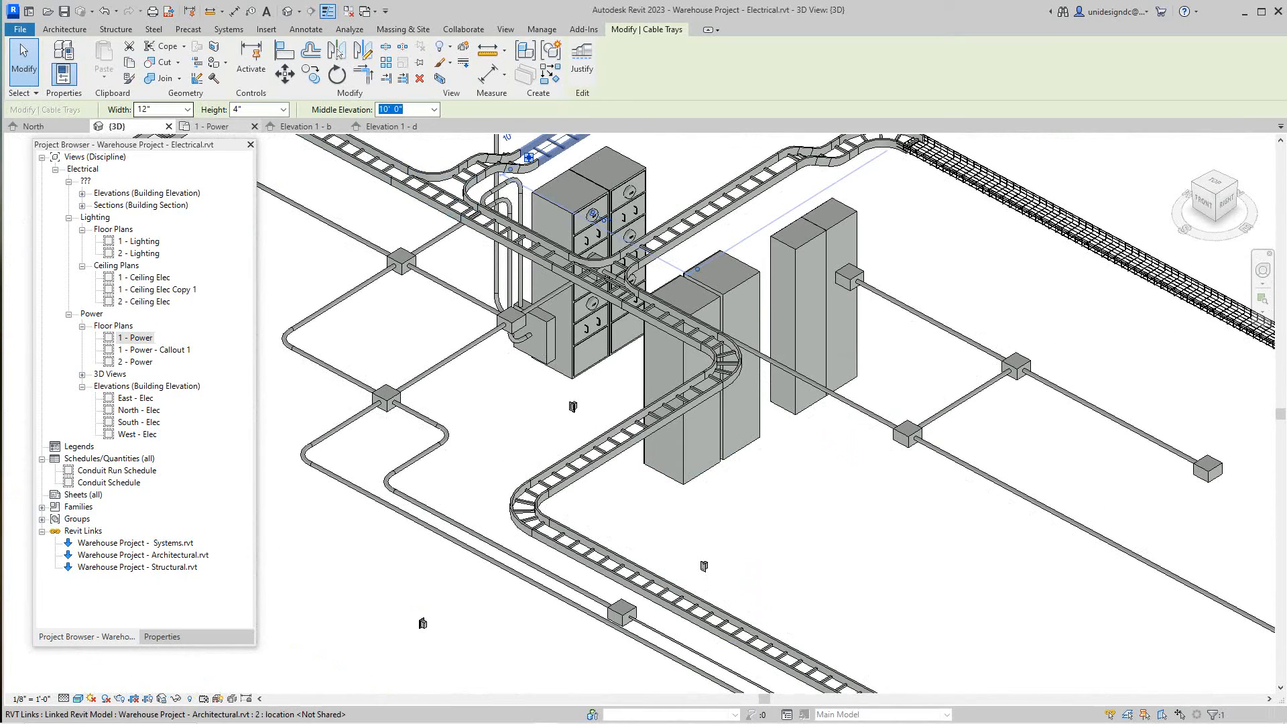
Return to the 1 - Power floor plan and examine the selected tray run and the trays connected around the Utility room.
click(216, 127)
scroll(572, 422, down, 2)
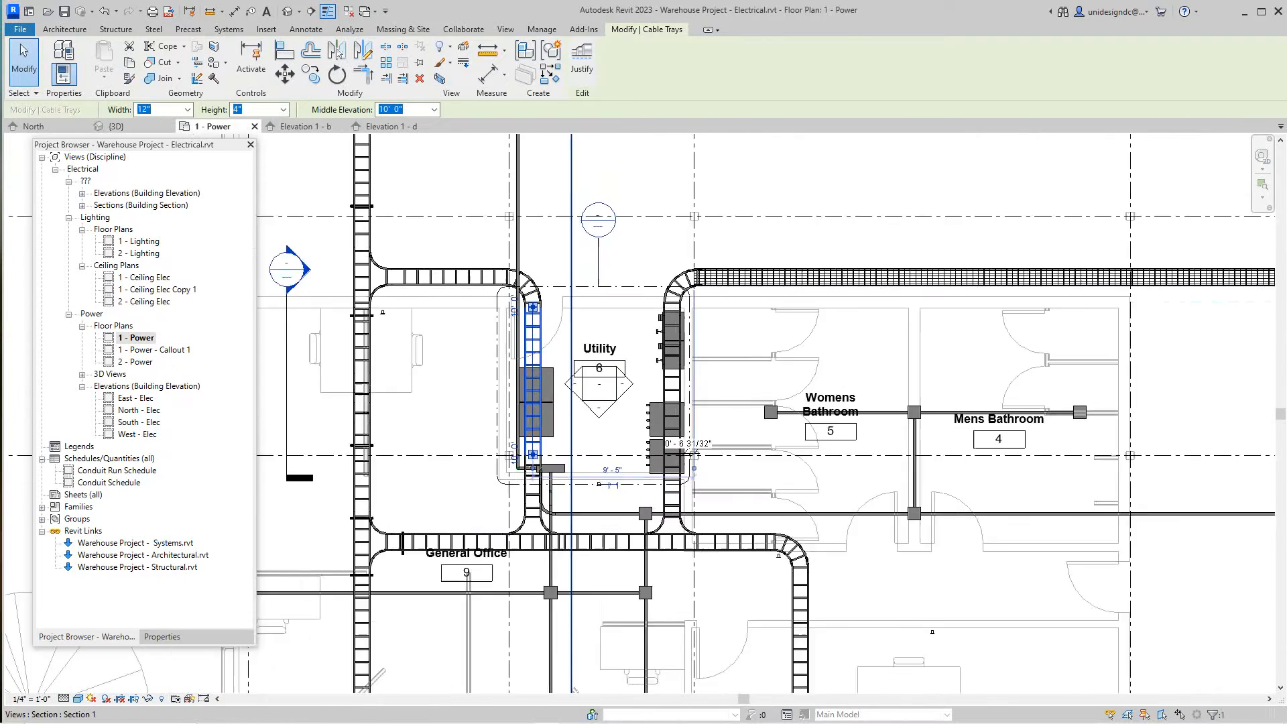
middle_drag(572, 422, 582, 355)
scroll(582, 356, up, 2)
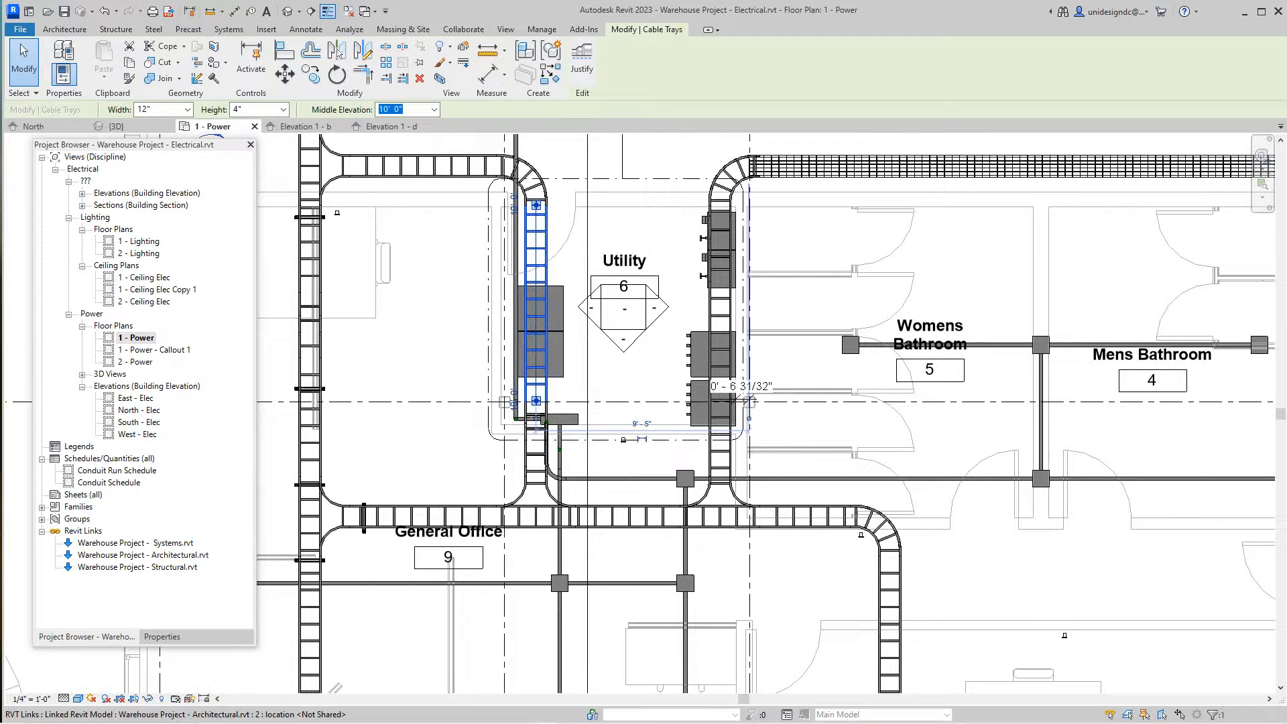
key(Escape)
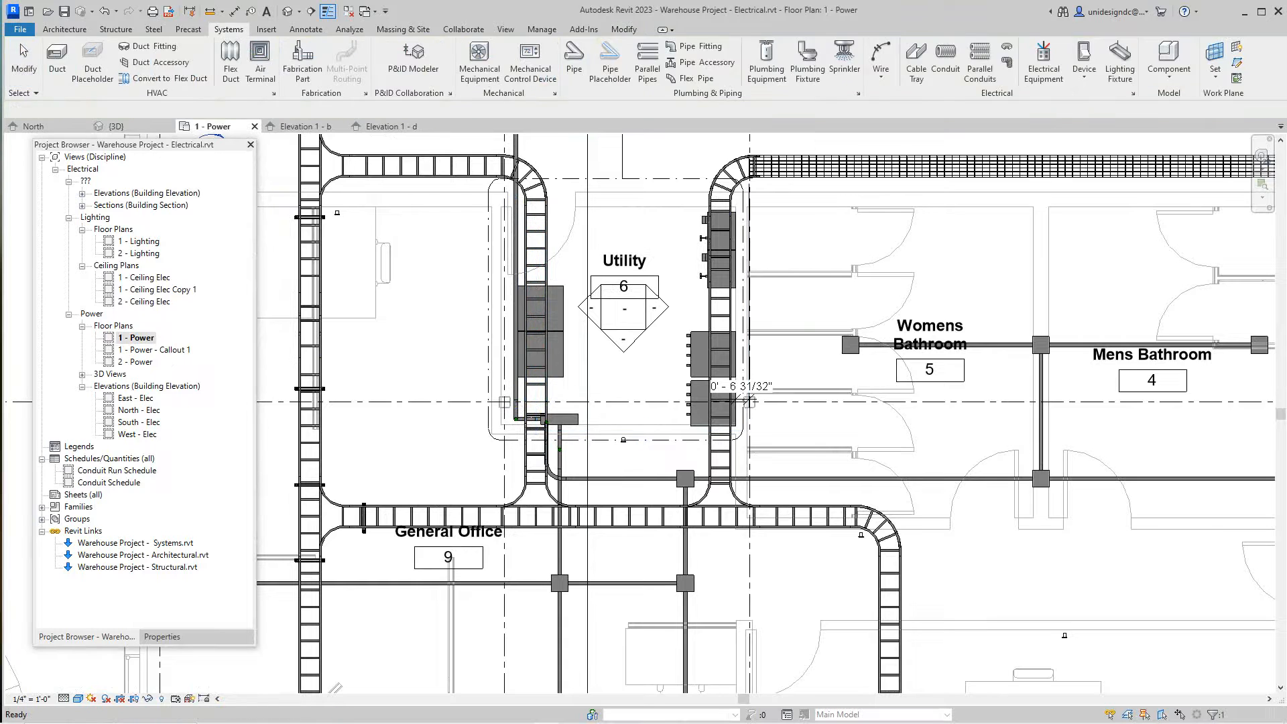
click(536, 335)
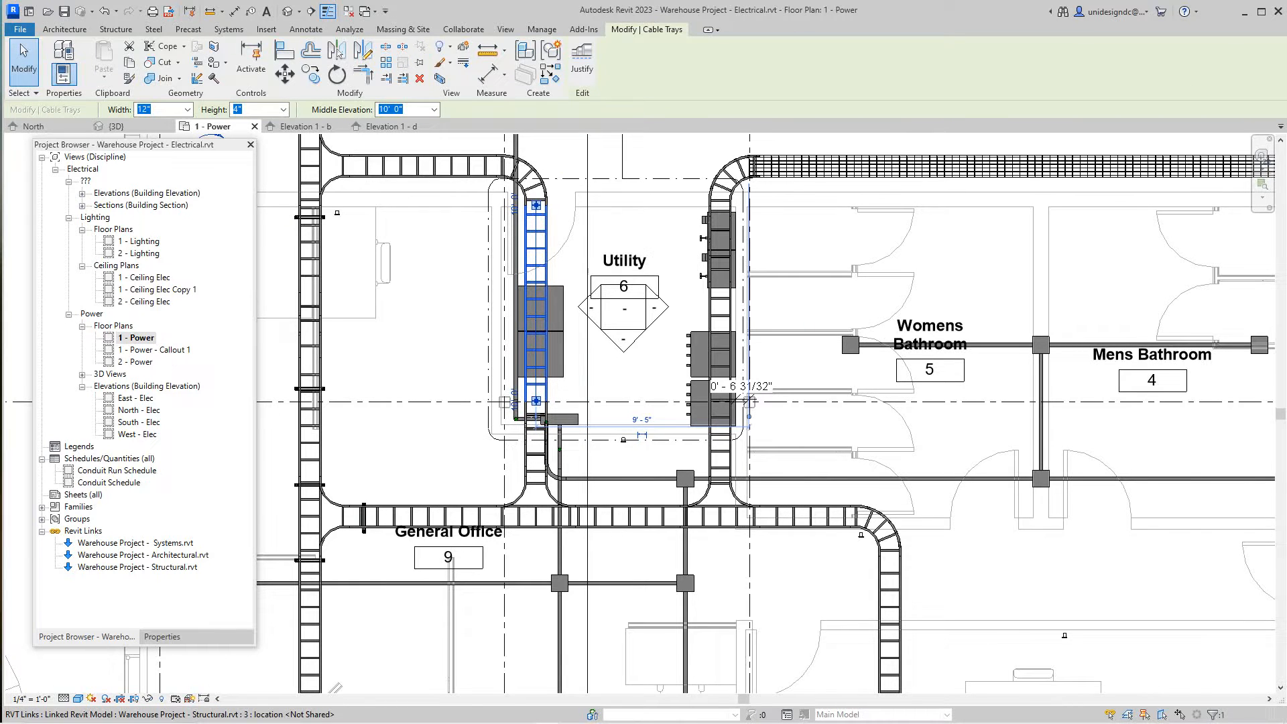
scroll(358, 356, down, 2)
scroll(358, 355, up, 2)
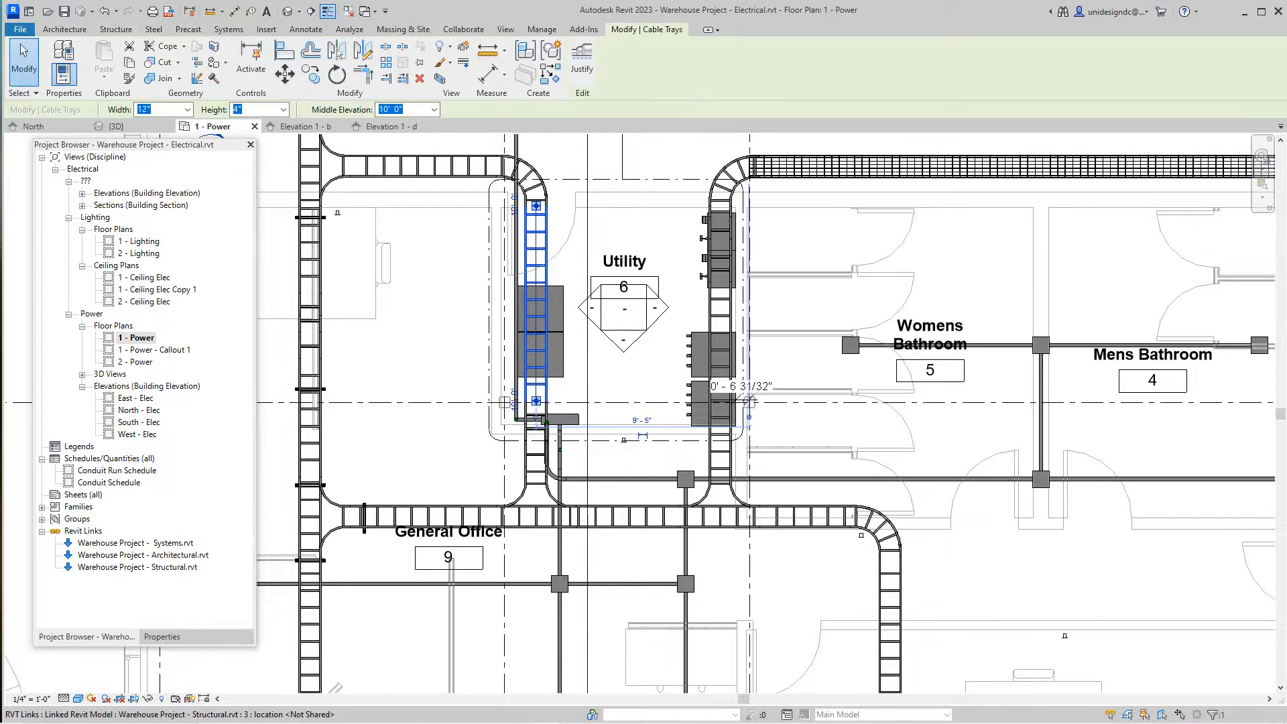
scroll(473, 329, up, 1)
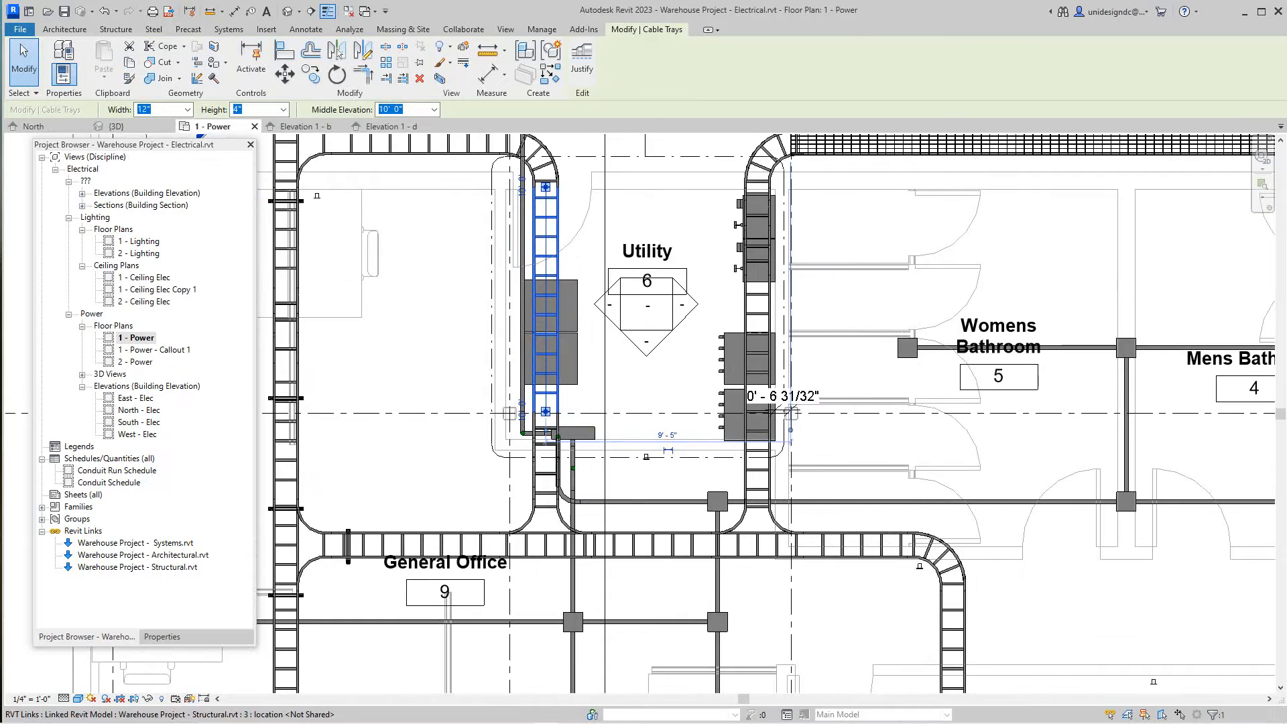
scroll(473, 329, down, 2)
scroll(512, 429, down, 3)
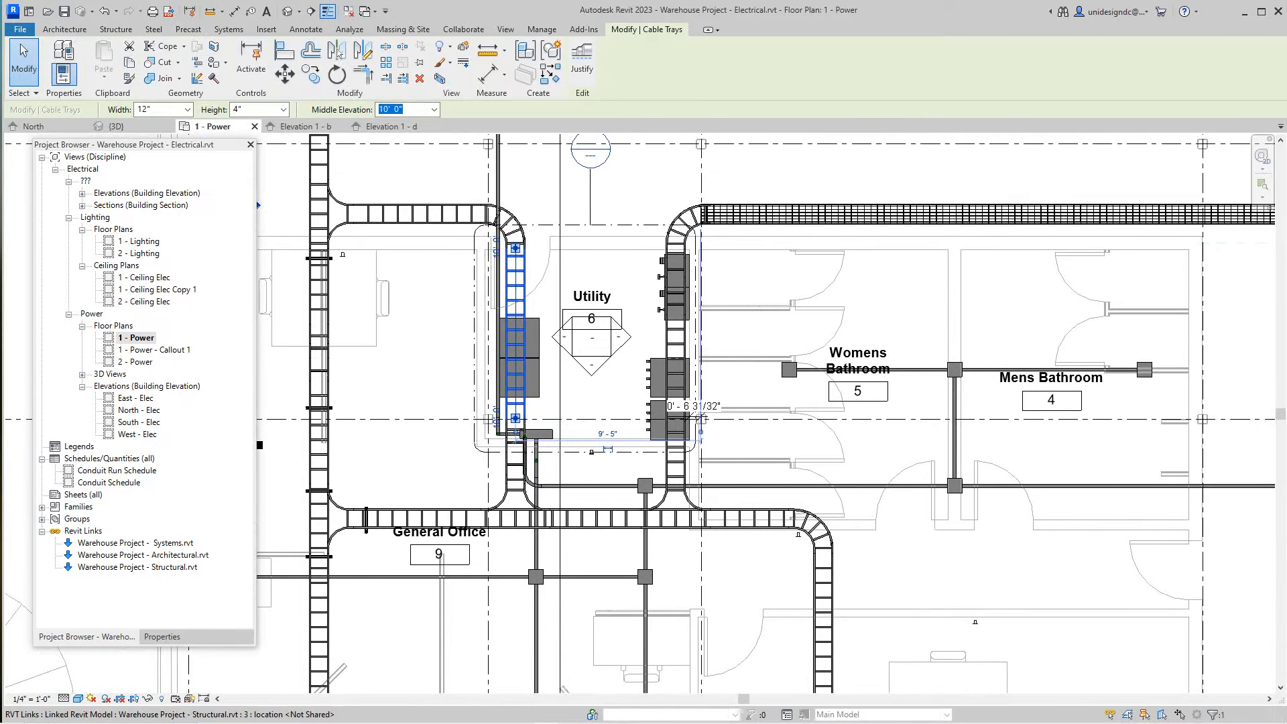
scroll(519, 467, down, 2)
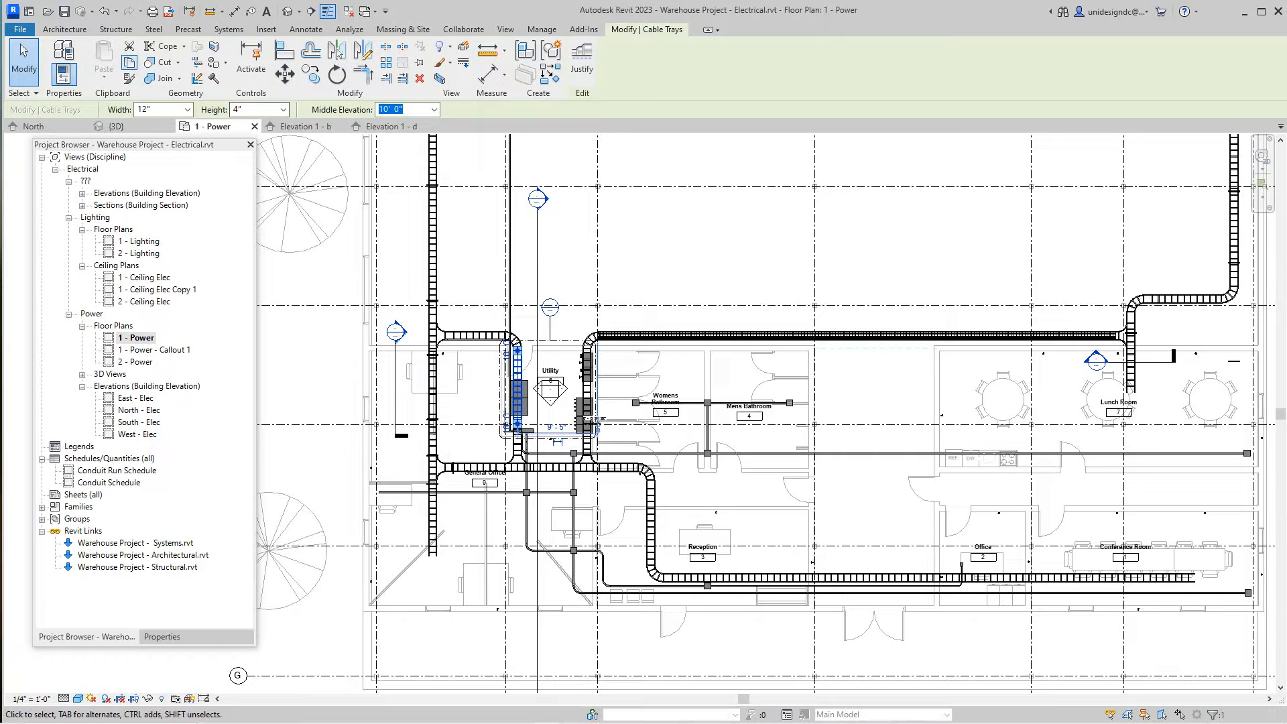
Close the North elevation of the other project, Project18123.
click(40, 126)
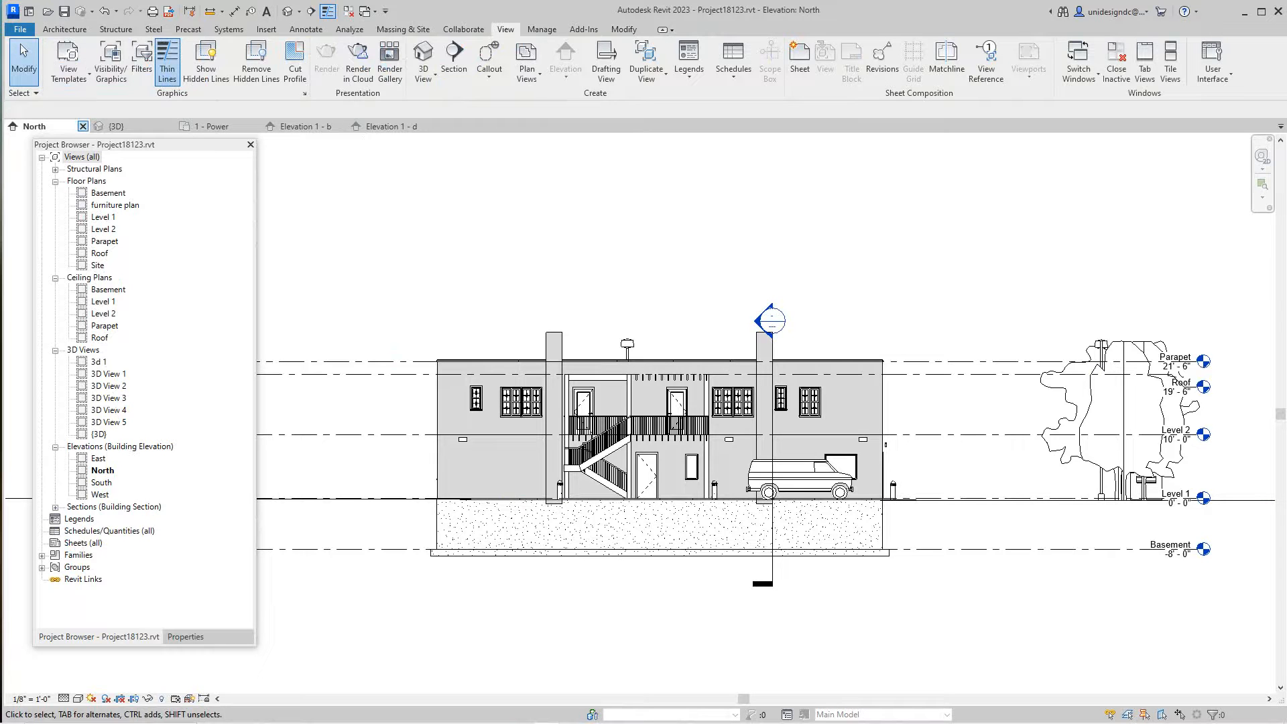
click(82, 126)
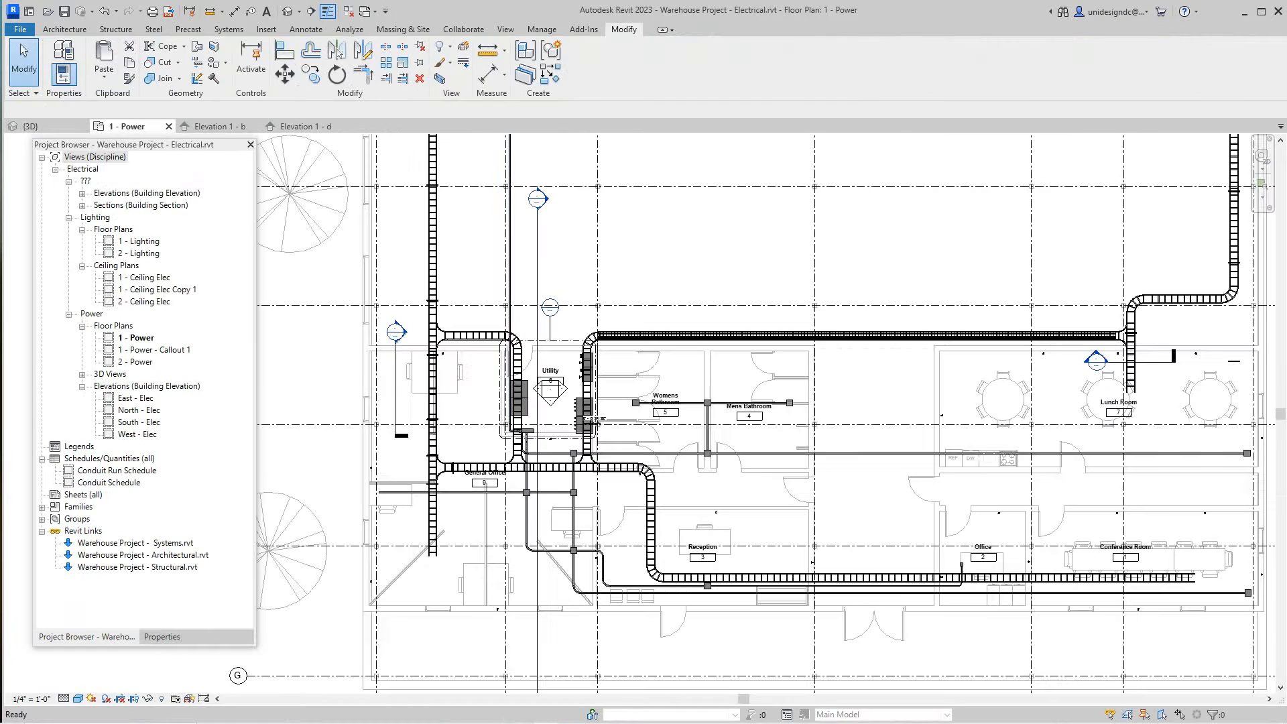
Inspect the cable tray over the switchboards in the Utility room's callout view, 1 - Power - Callout 1, and close that view.
scroll(545, 376, up, 5)
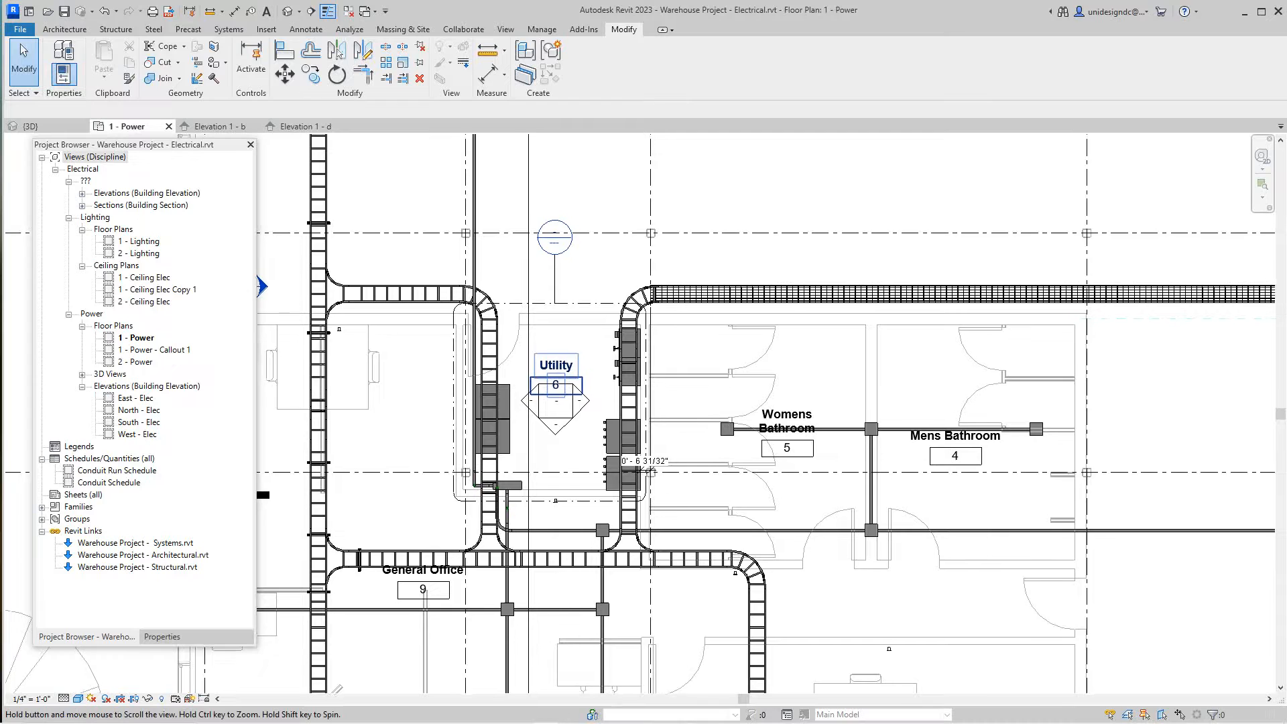
scroll(462, 297, up, 2)
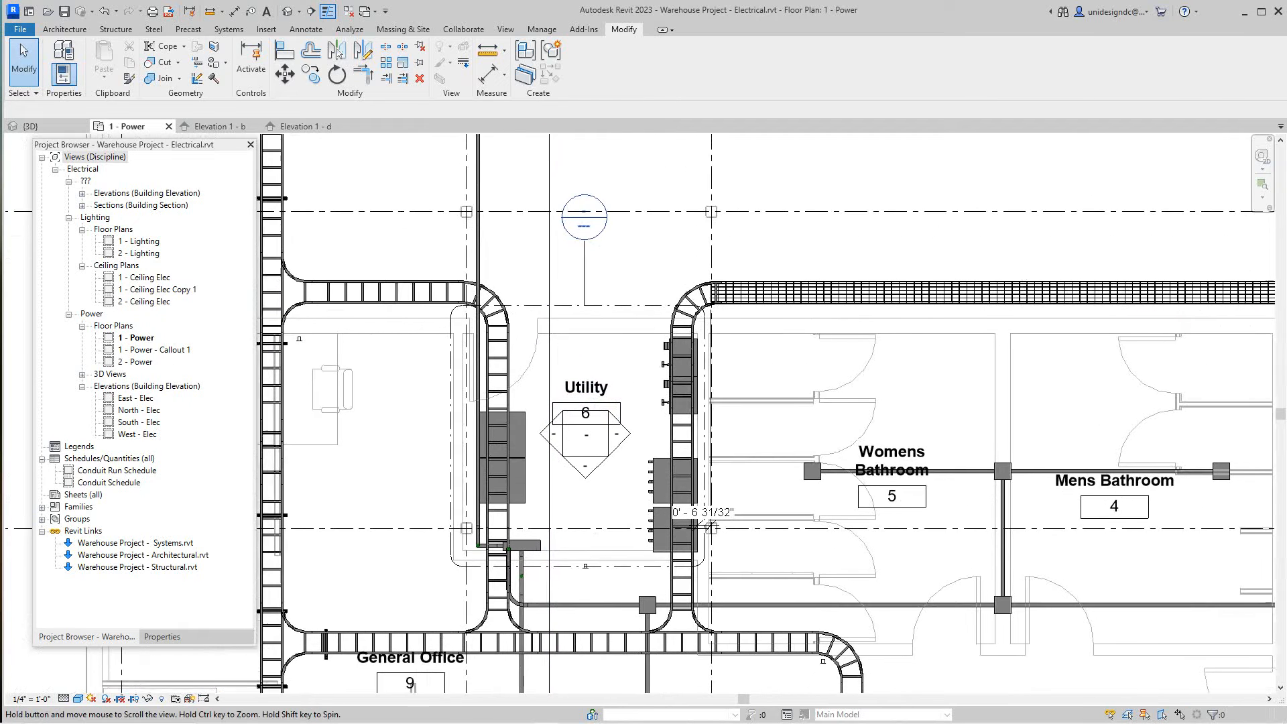
middle_drag(585, 216, 593, 201)
double_click(593, 201)
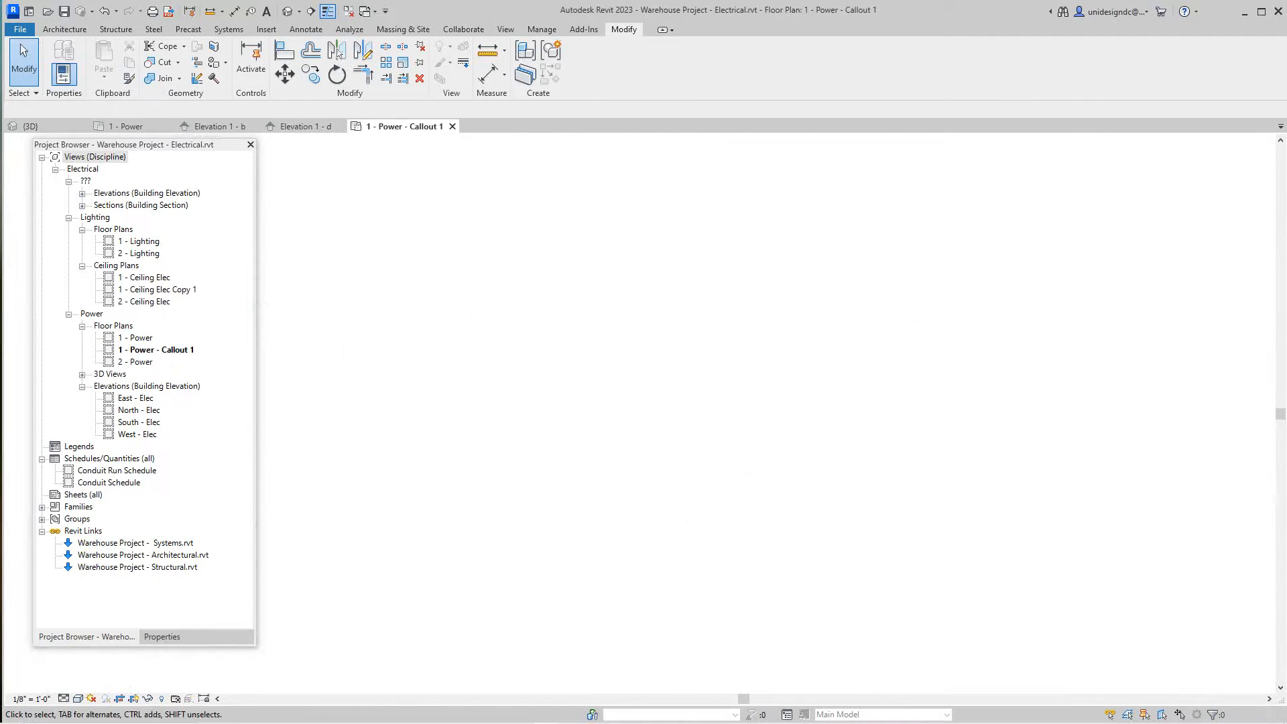
scroll(583, 356, up, 3)
middle_drag(677, 365, 677, 400)
click(64, 699)
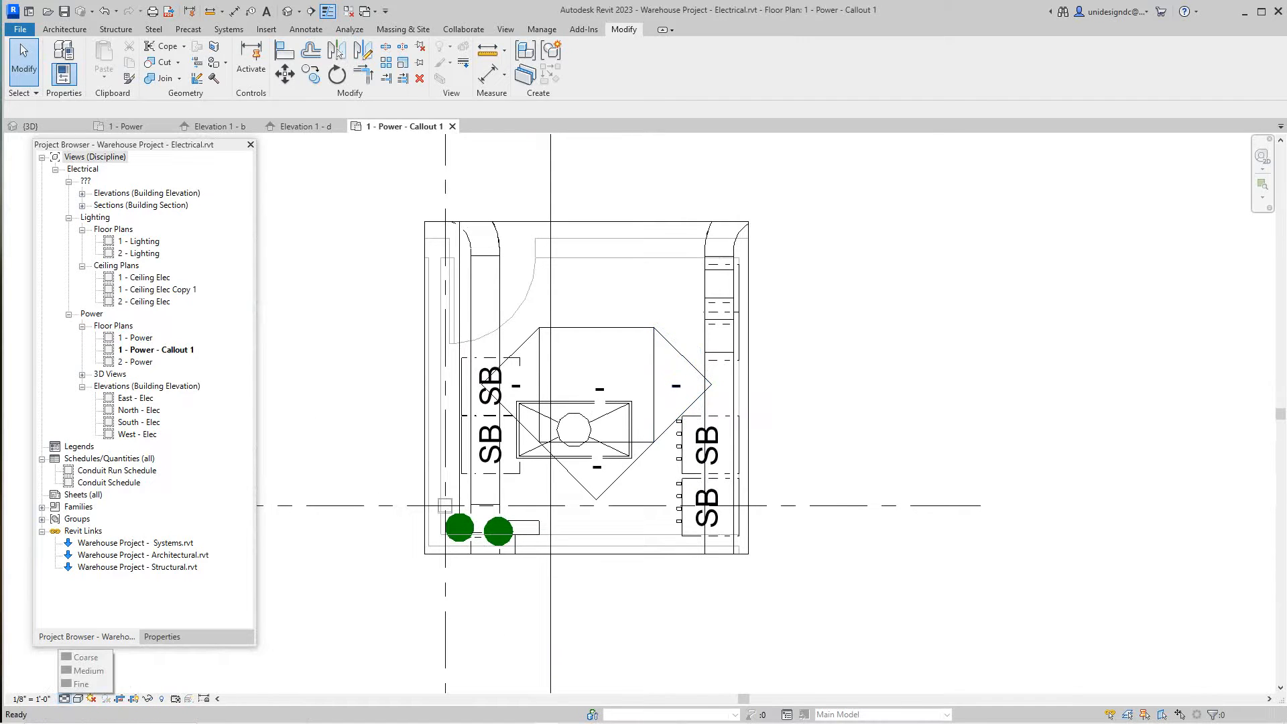
click(485, 379)
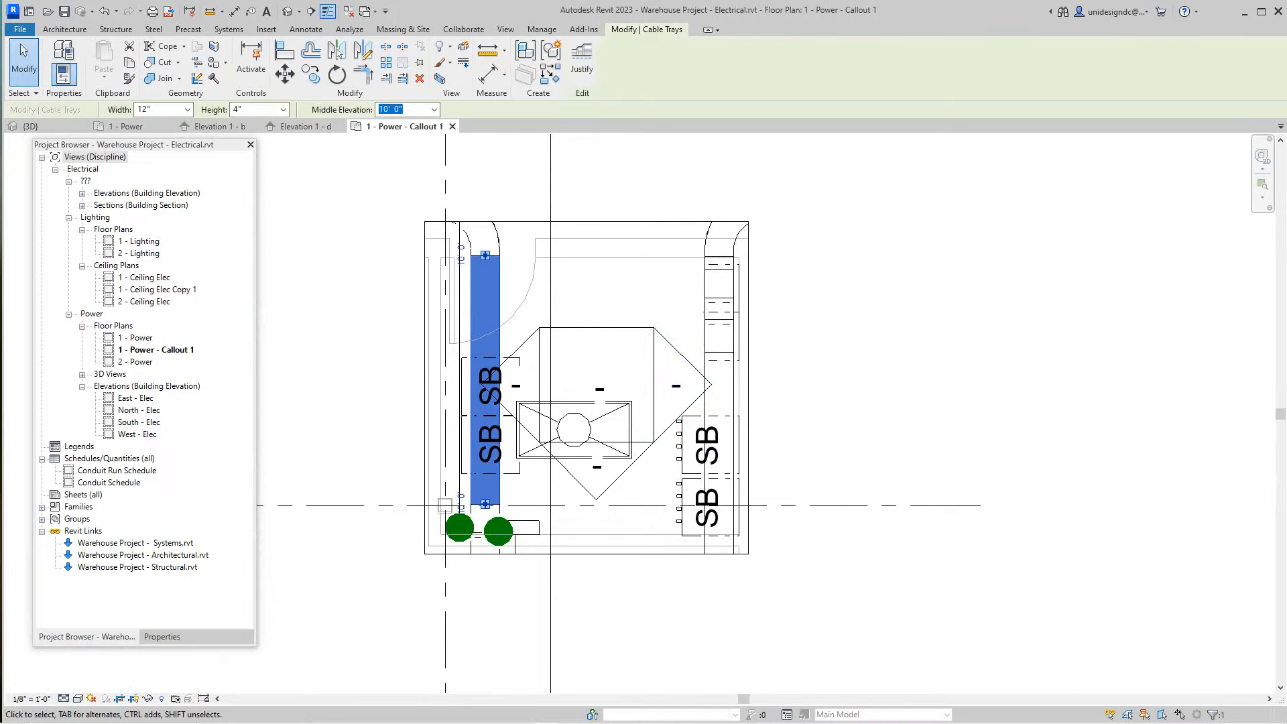
click(453, 126)
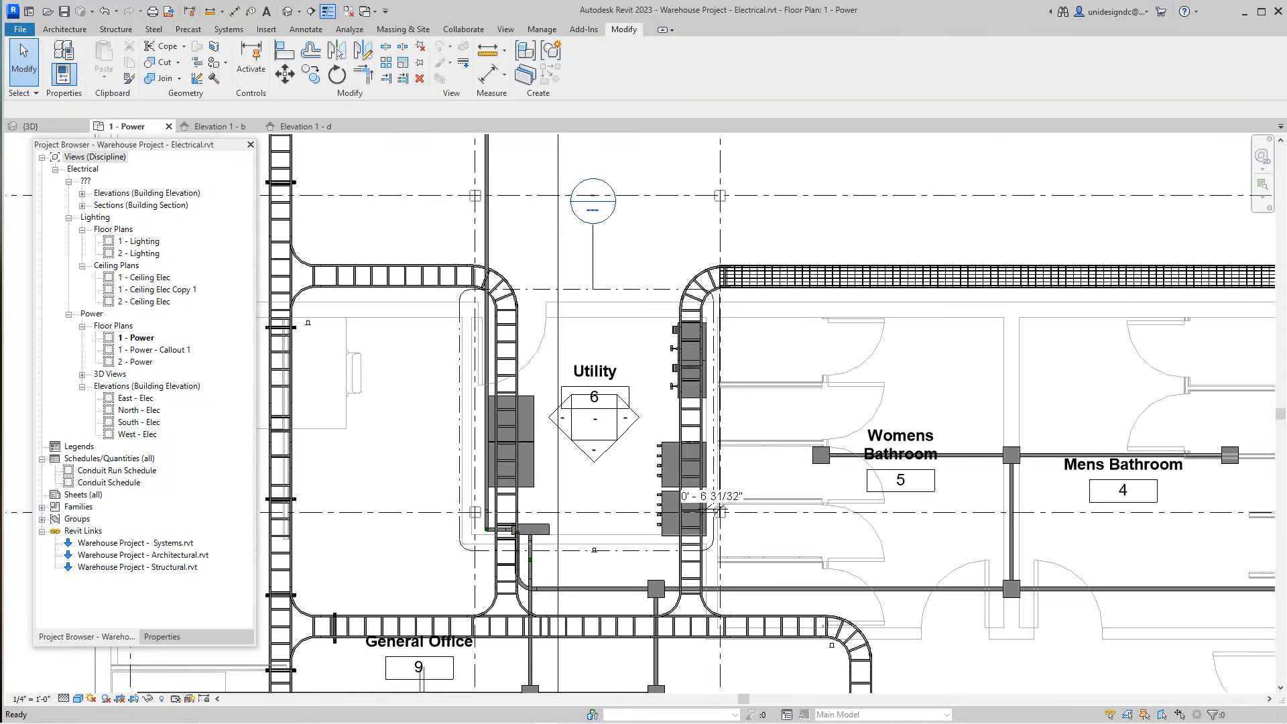
View Elevation 1 - b from the Utility room's elevation marker and close it.
scroll(496, 280, down, 1)
middle_drag(494, 283, 498, 268)
scroll(567, 406, up, 2)
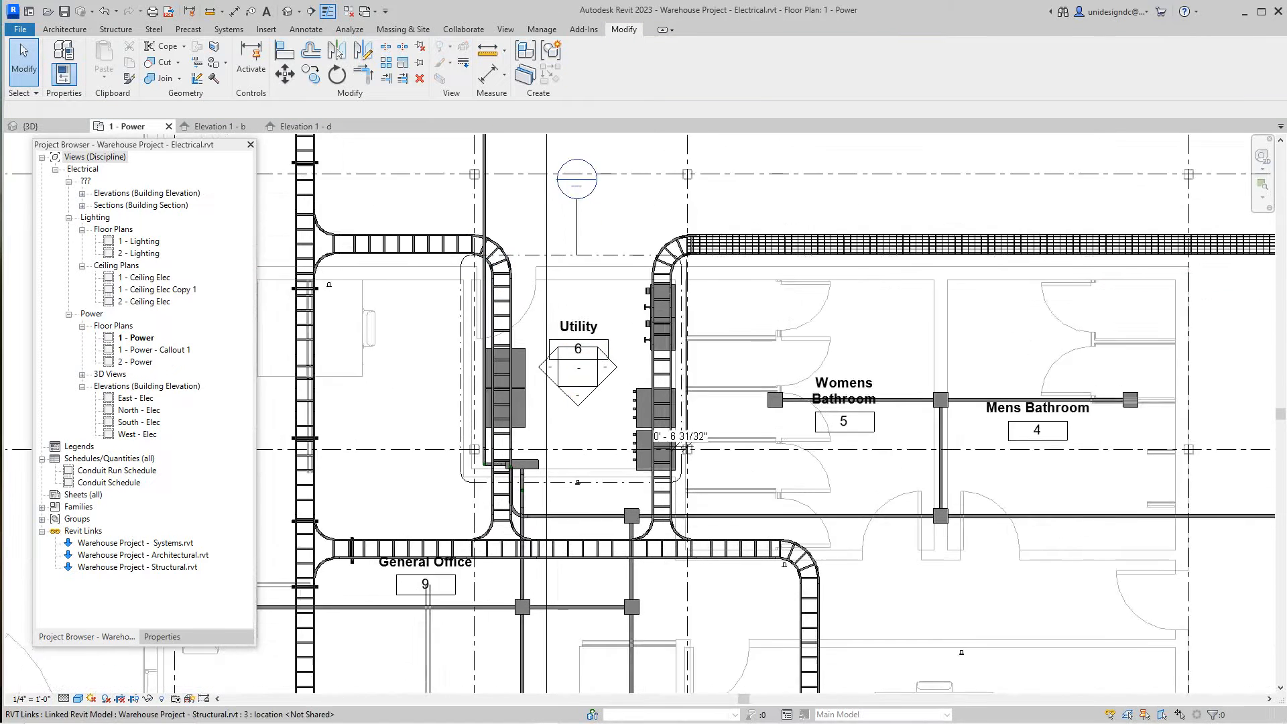
scroll(567, 405, up, 1)
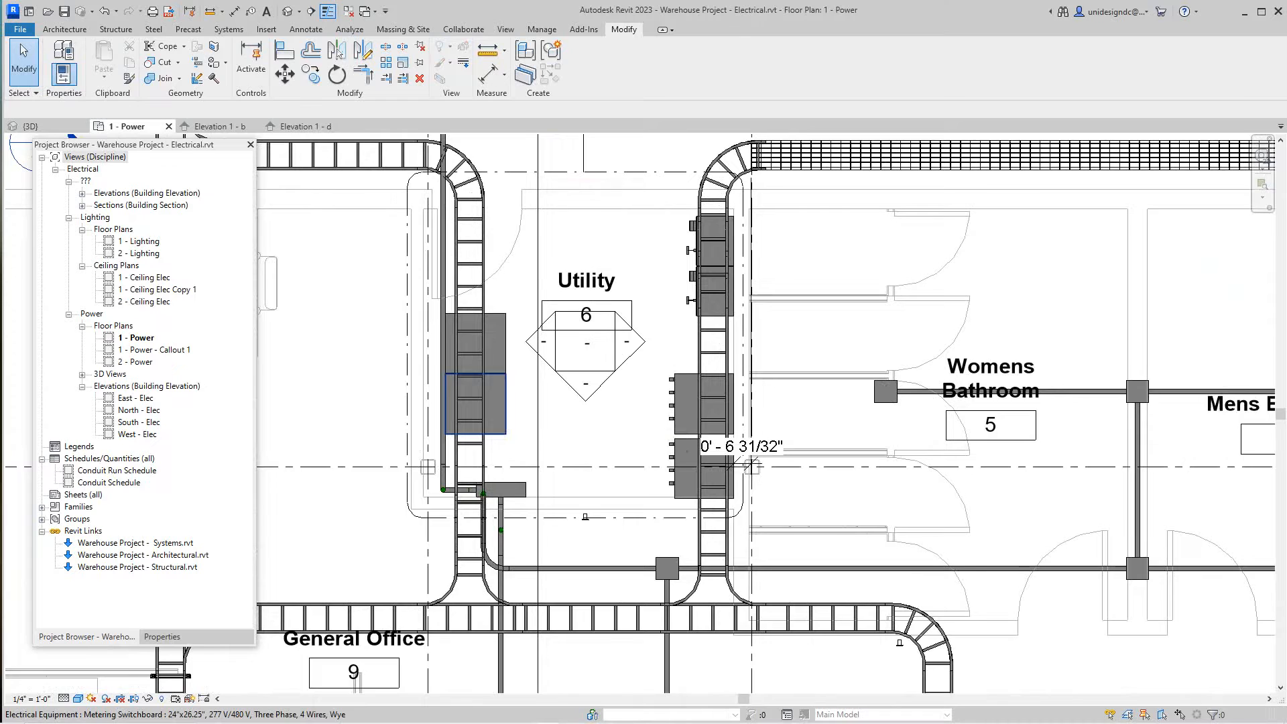
scroll(504, 413, down, 1)
double_click(532, 359)
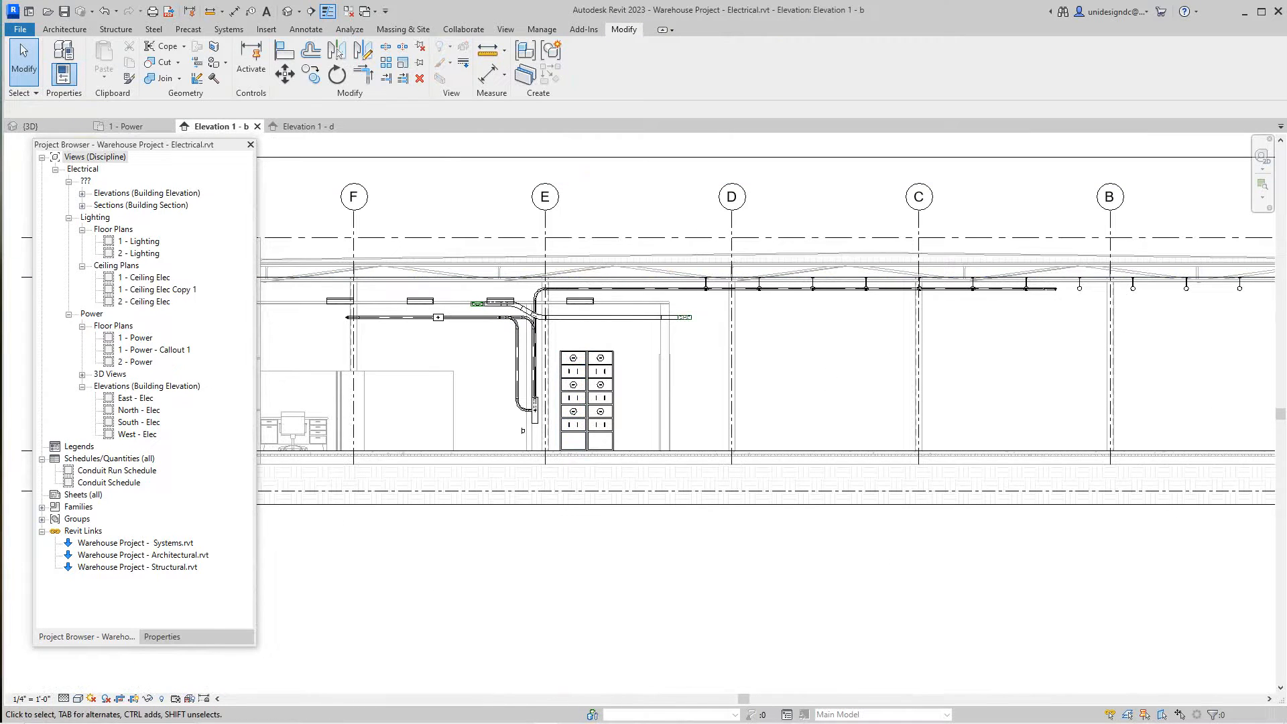
click(257, 126)
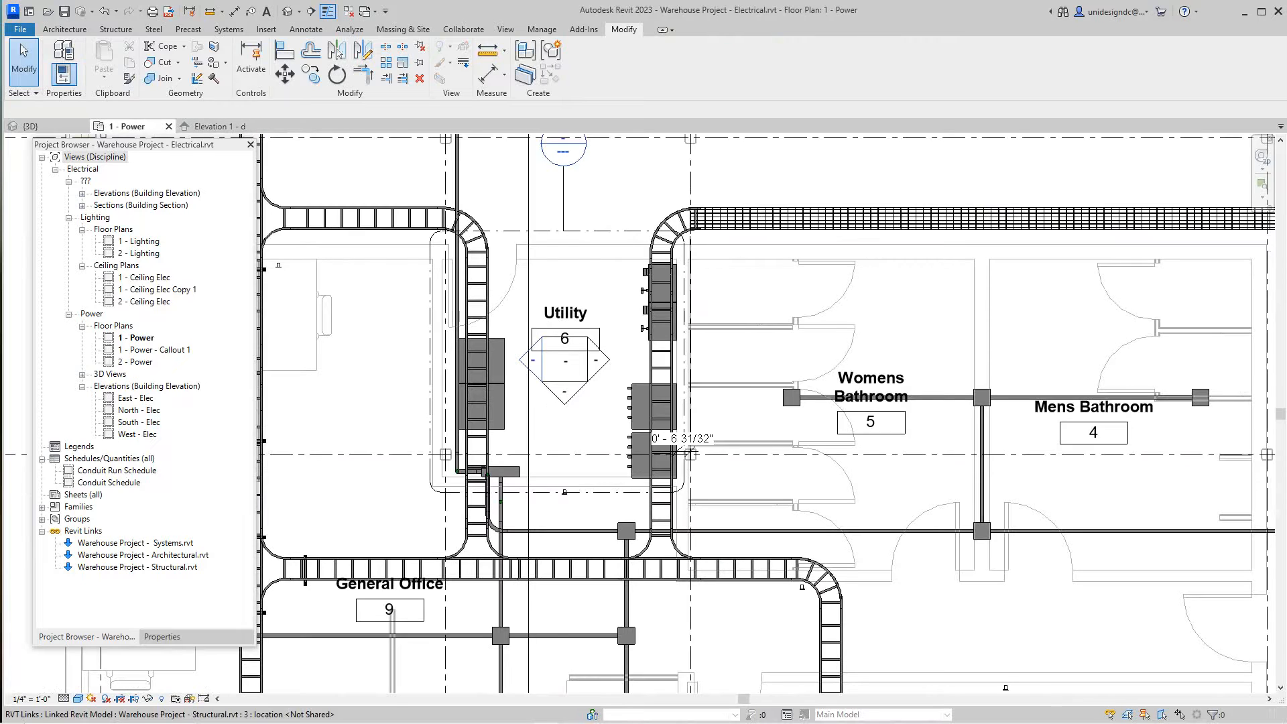
Examine the trays and switchboards on the Utility room's east side in Elevation 1 - d, and return to the 1 - Power floor plan.
double_click(598, 355)
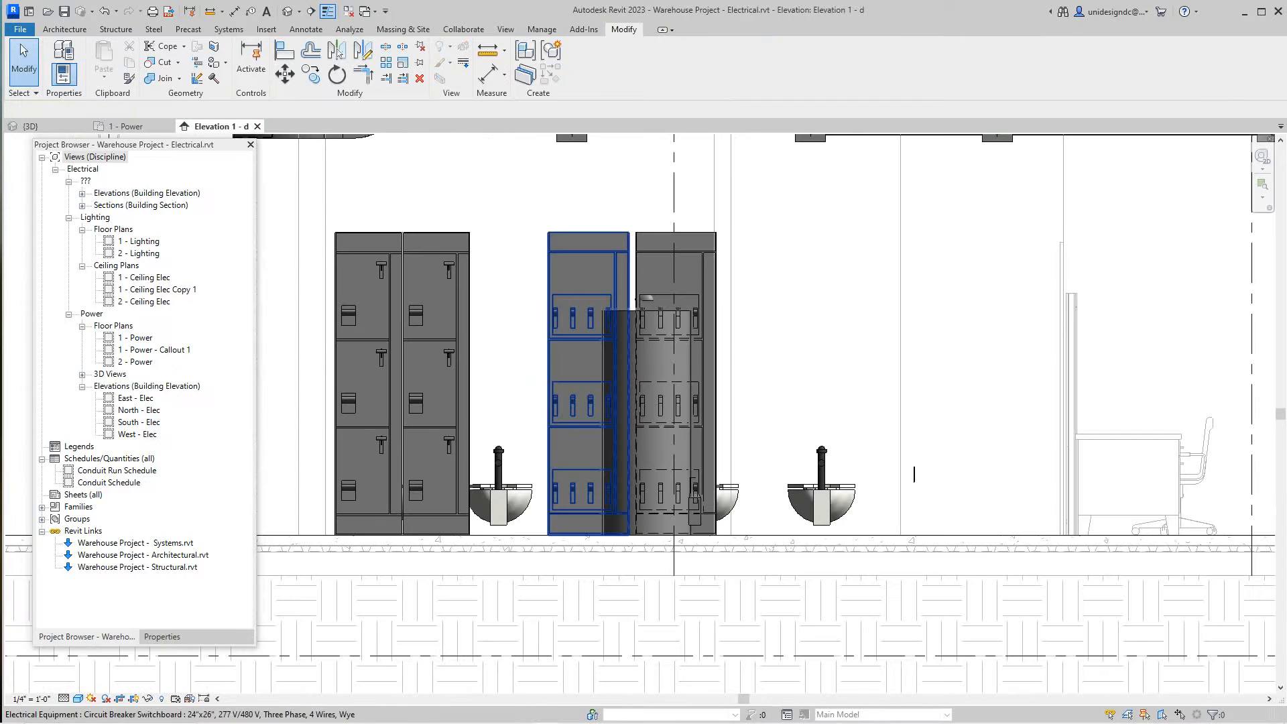
click(496, 370)
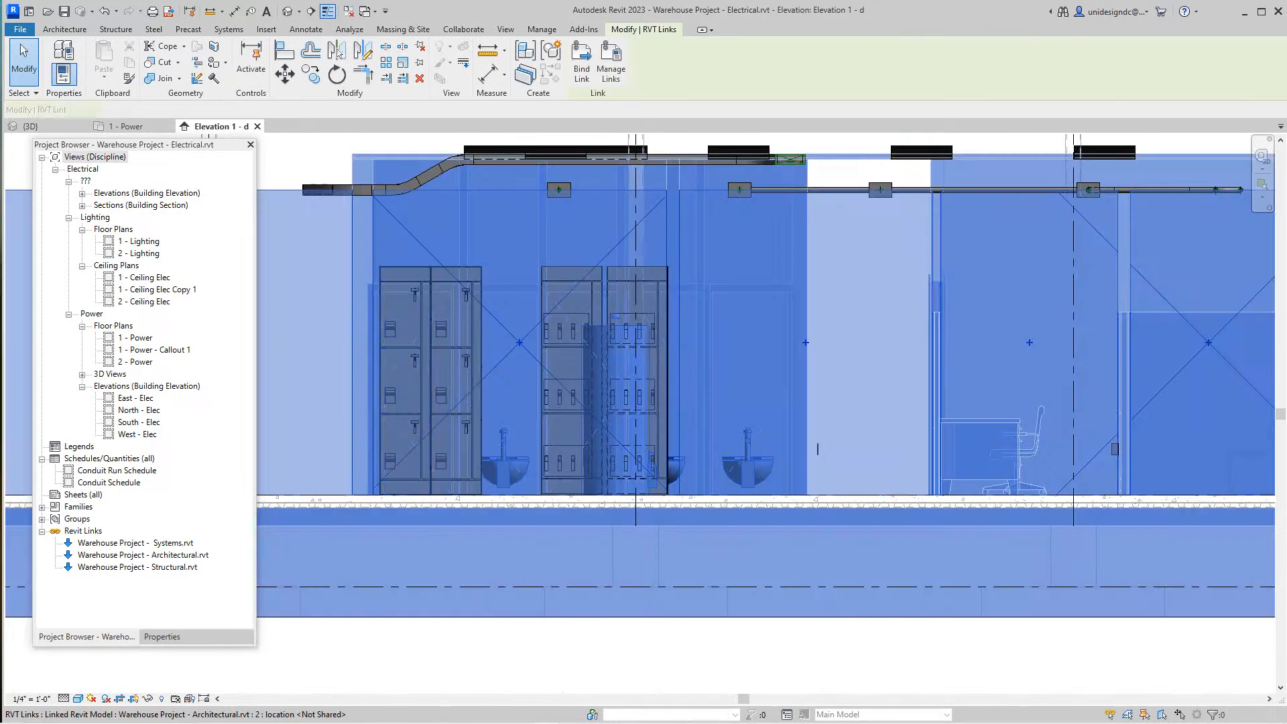
scroll(404, 329, down, 1)
key(Escape)
scroll(449, 521, up, 1)
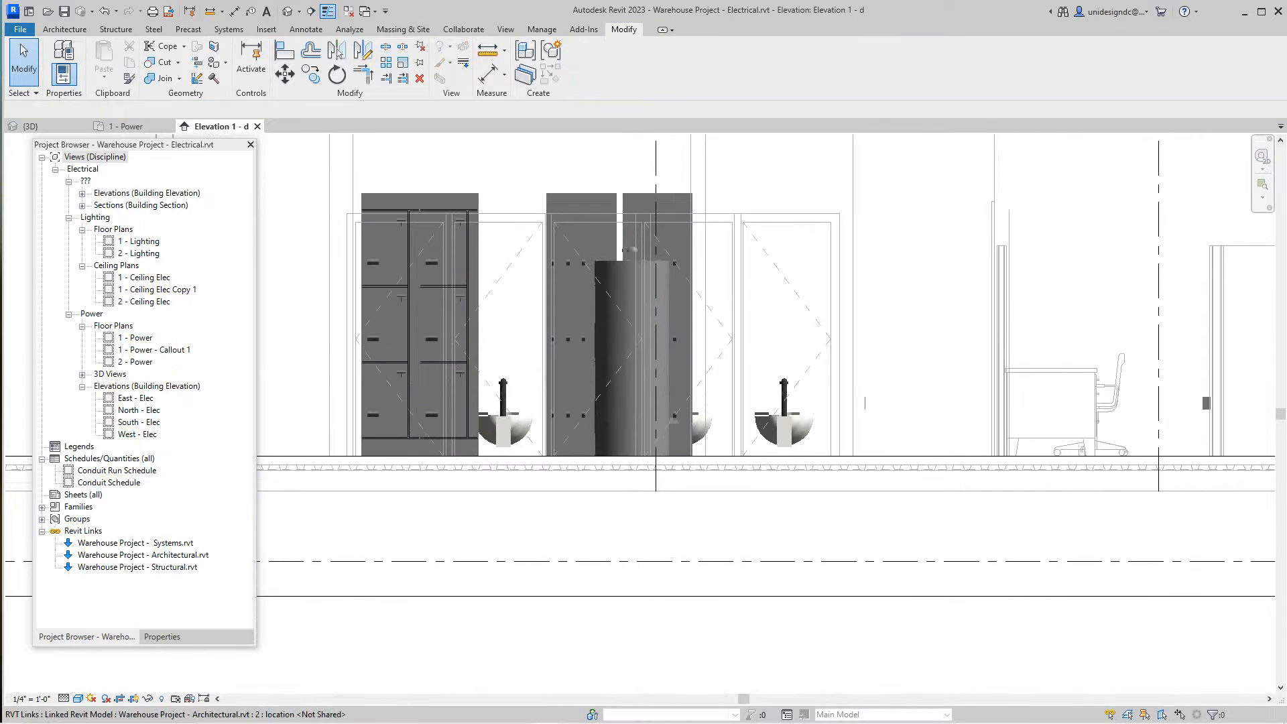
scroll(540, 527, down, 3)
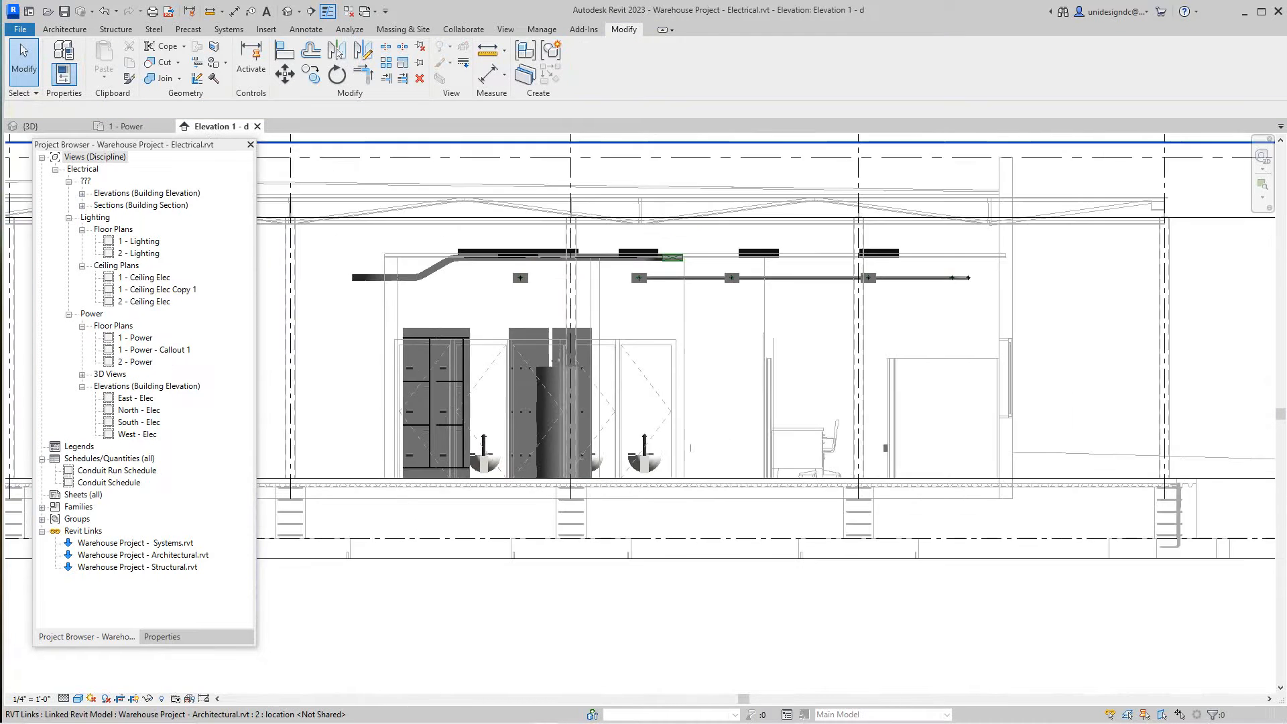
scroll(630, 544, down, 1)
scroll(1167, 559, up, 4)
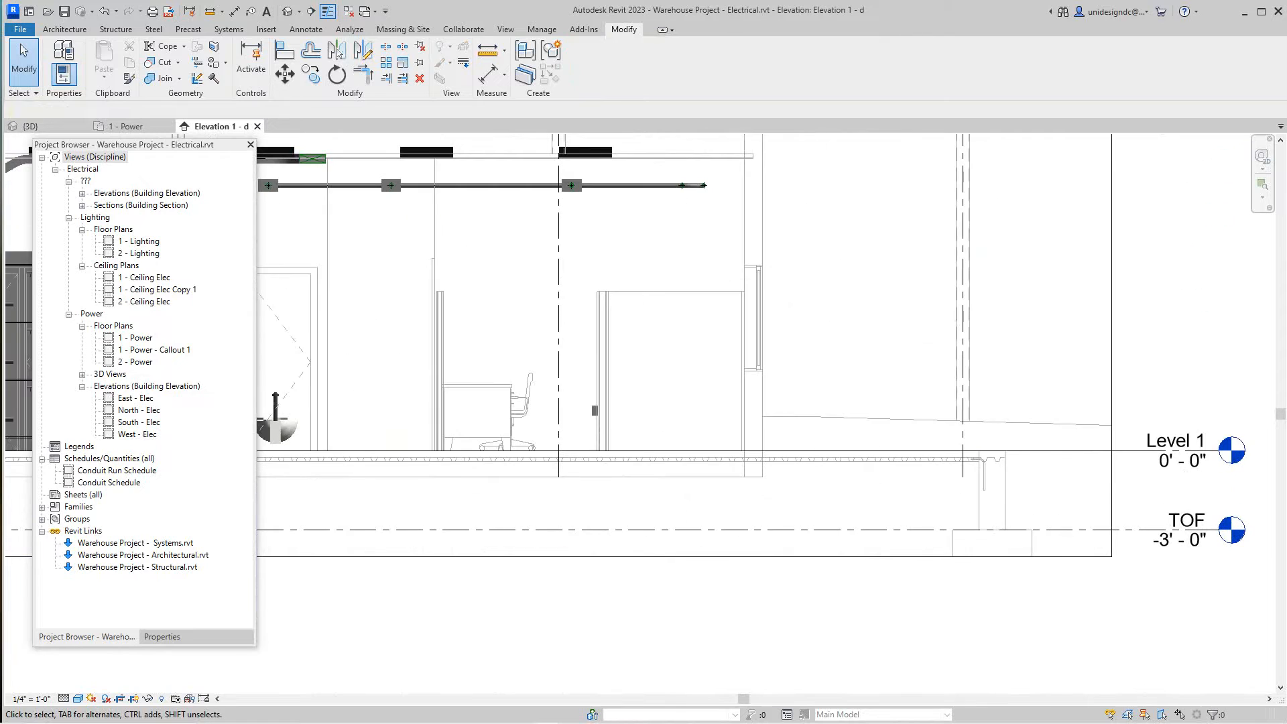
scroll(1172, 530, down, 1)
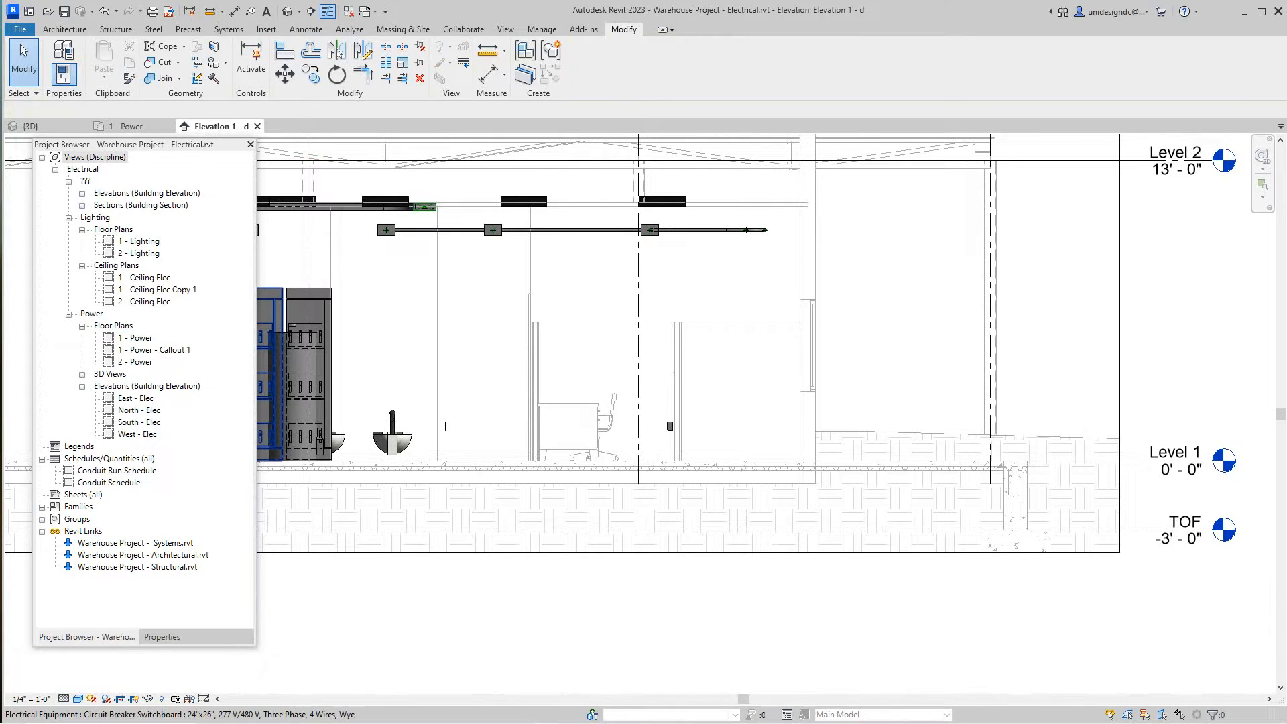
scroll(803, 530, down, 3)
scroll(1080, 556, up, 2)
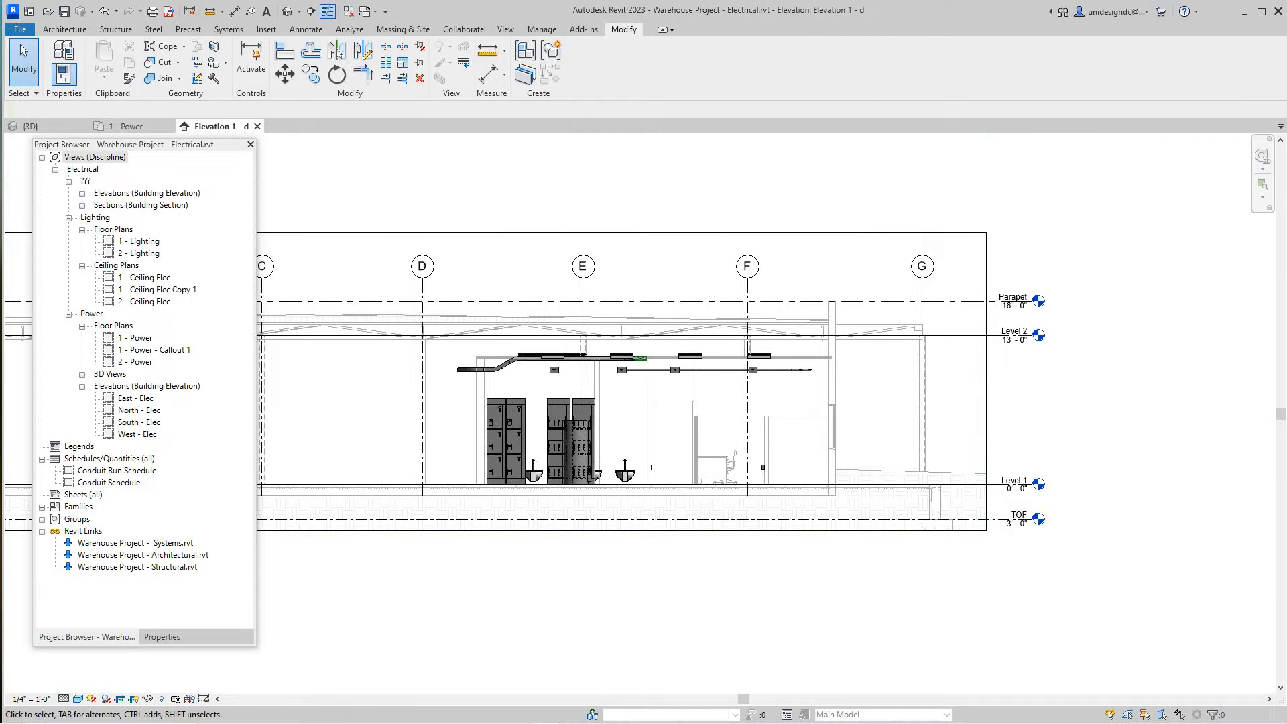
click(126, 126)
scroll(432, 410, down, 1)
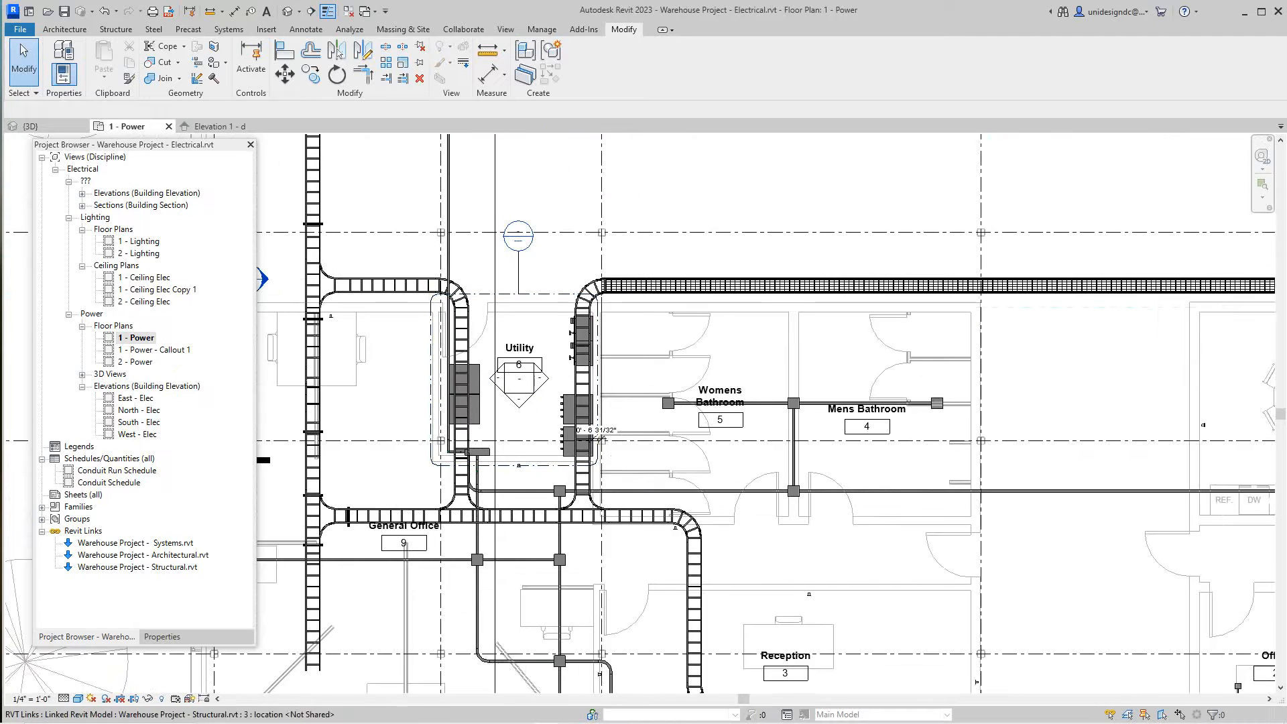
Start a new ladder cable tray in the 1 - Power plan and review its reference level options, keeping Level 1.
scroll(445, 390, up, 1)
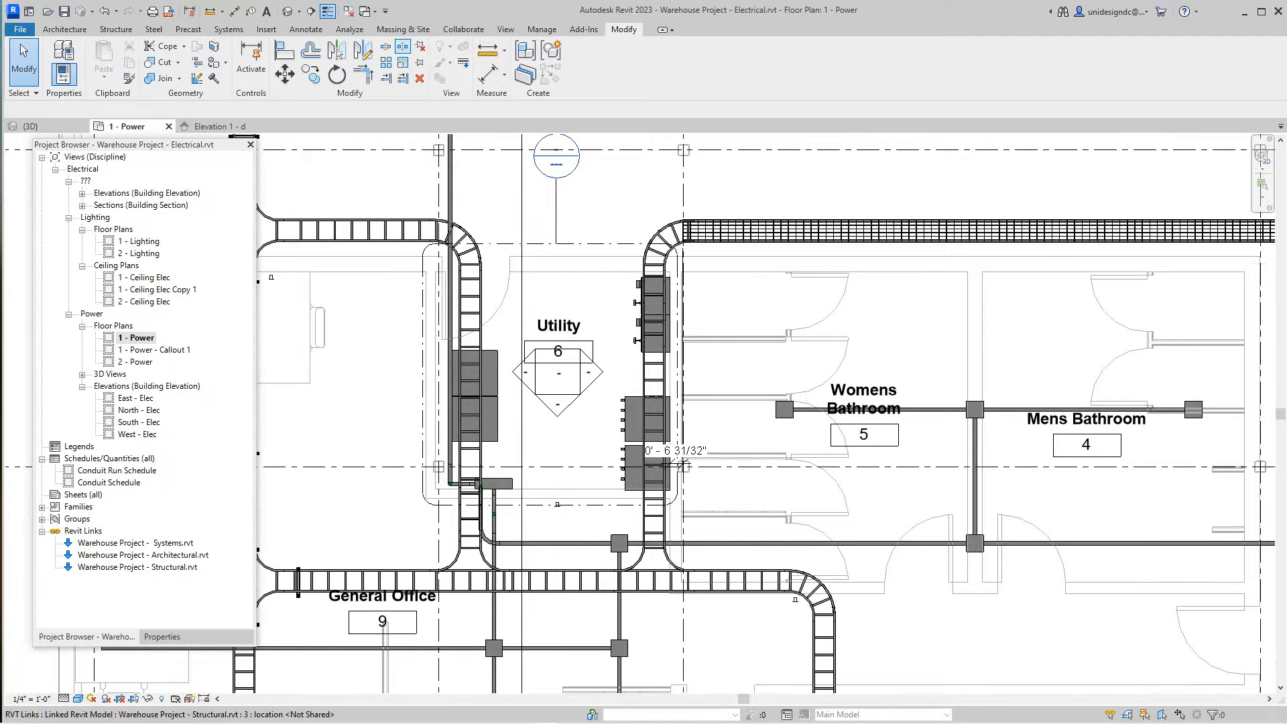
click(228, 29)
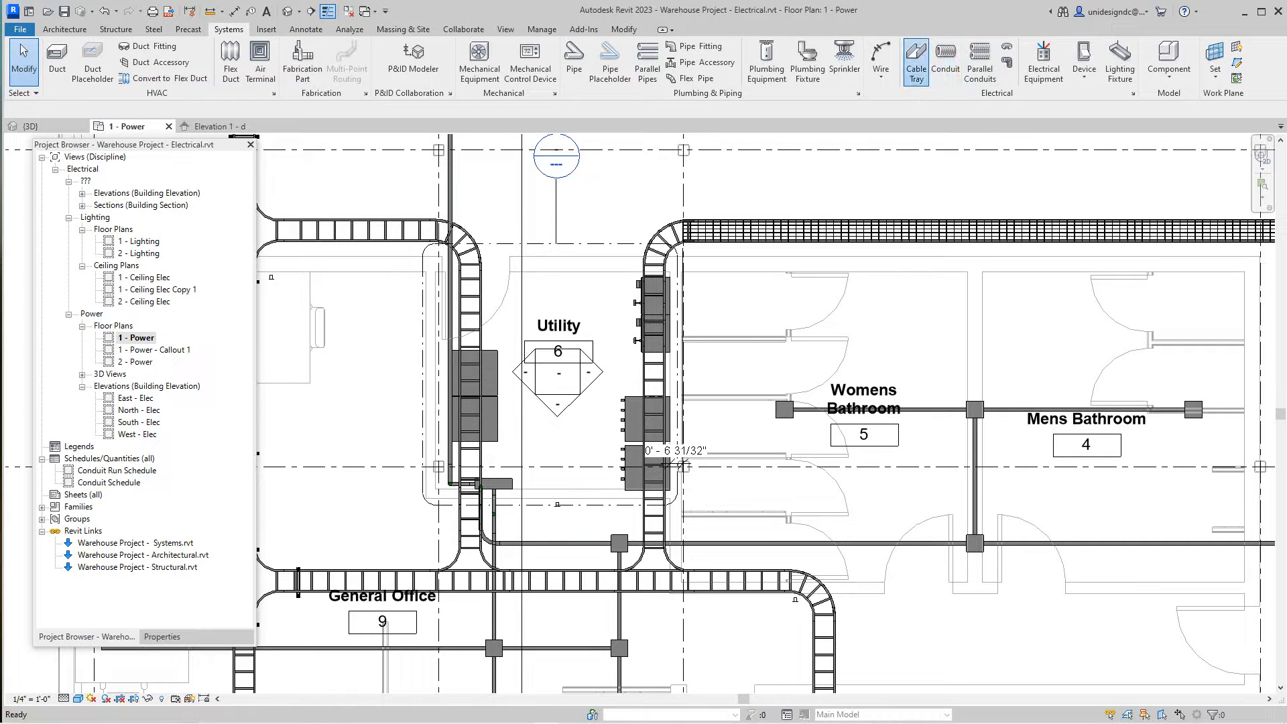
click(916, 60)
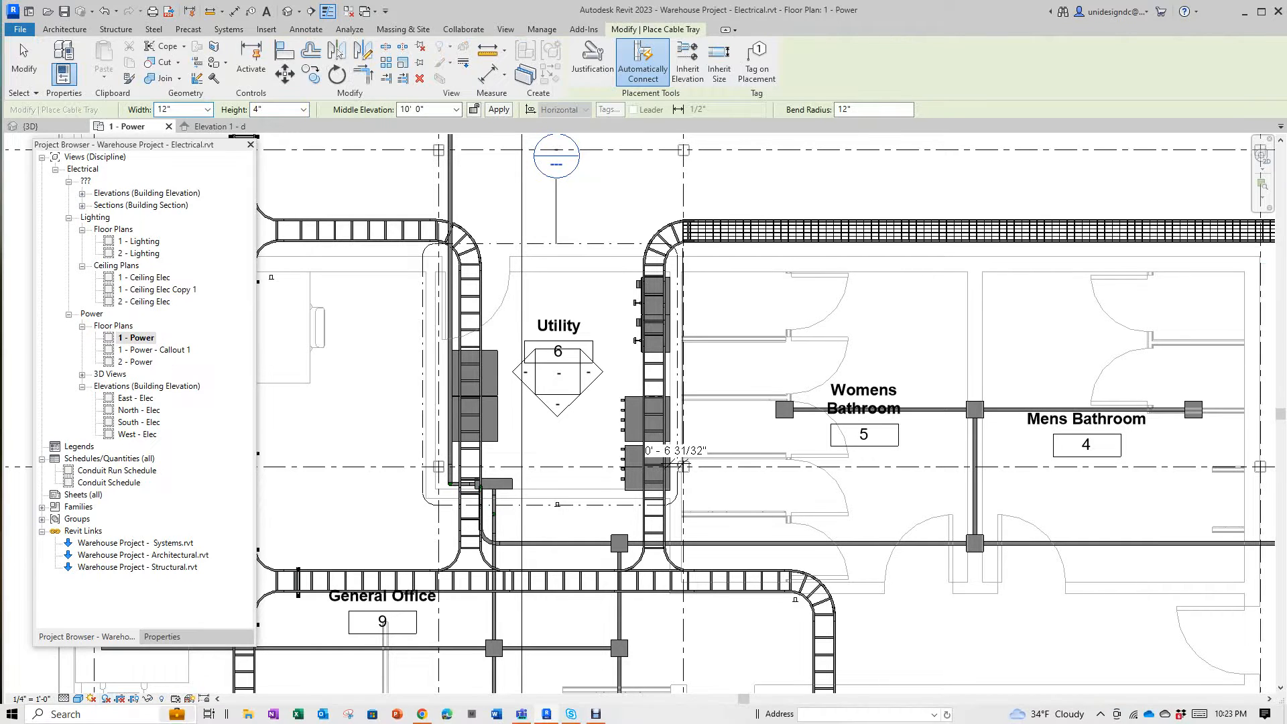
click(162, 636)
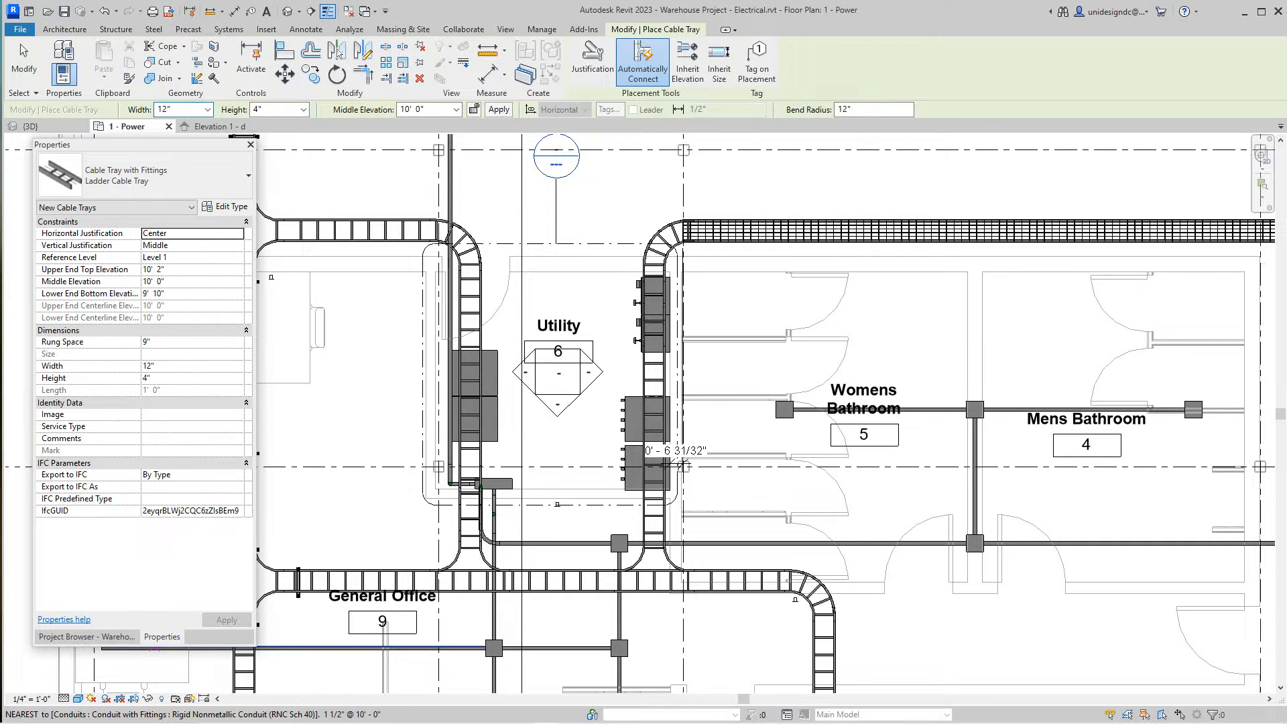
click(238, 257)
click(238, 257)
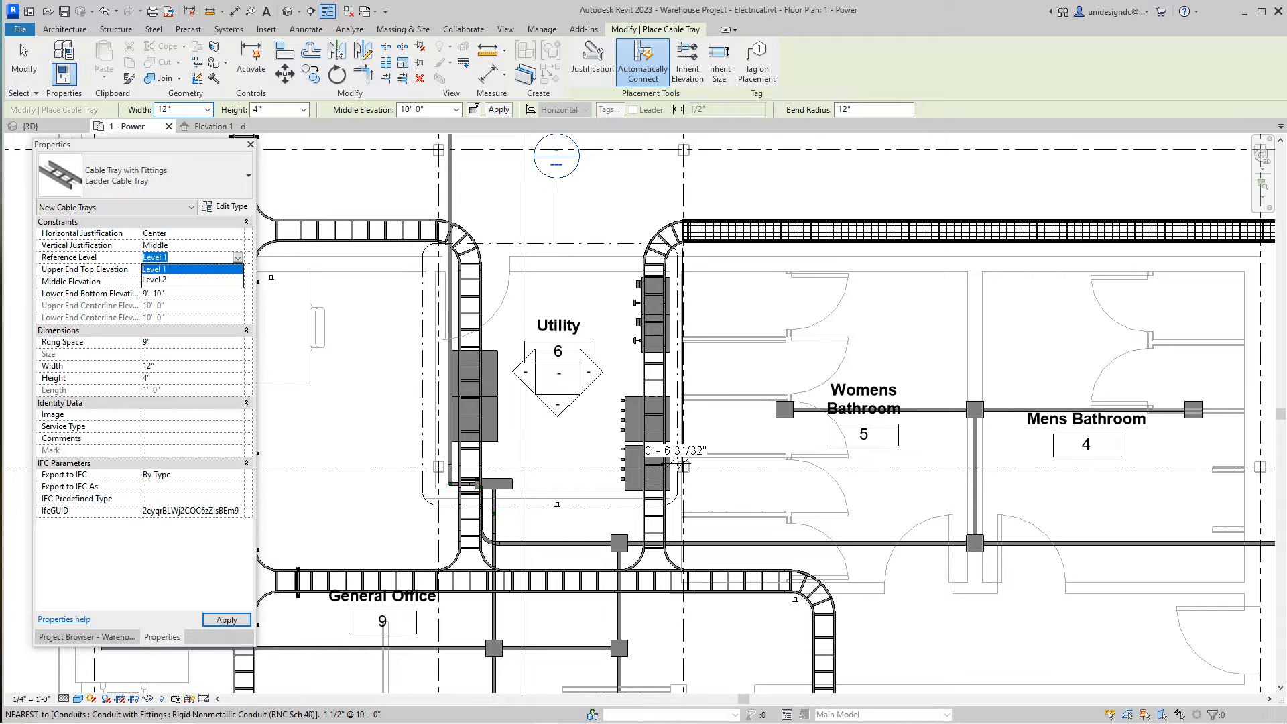
click(238, 257)
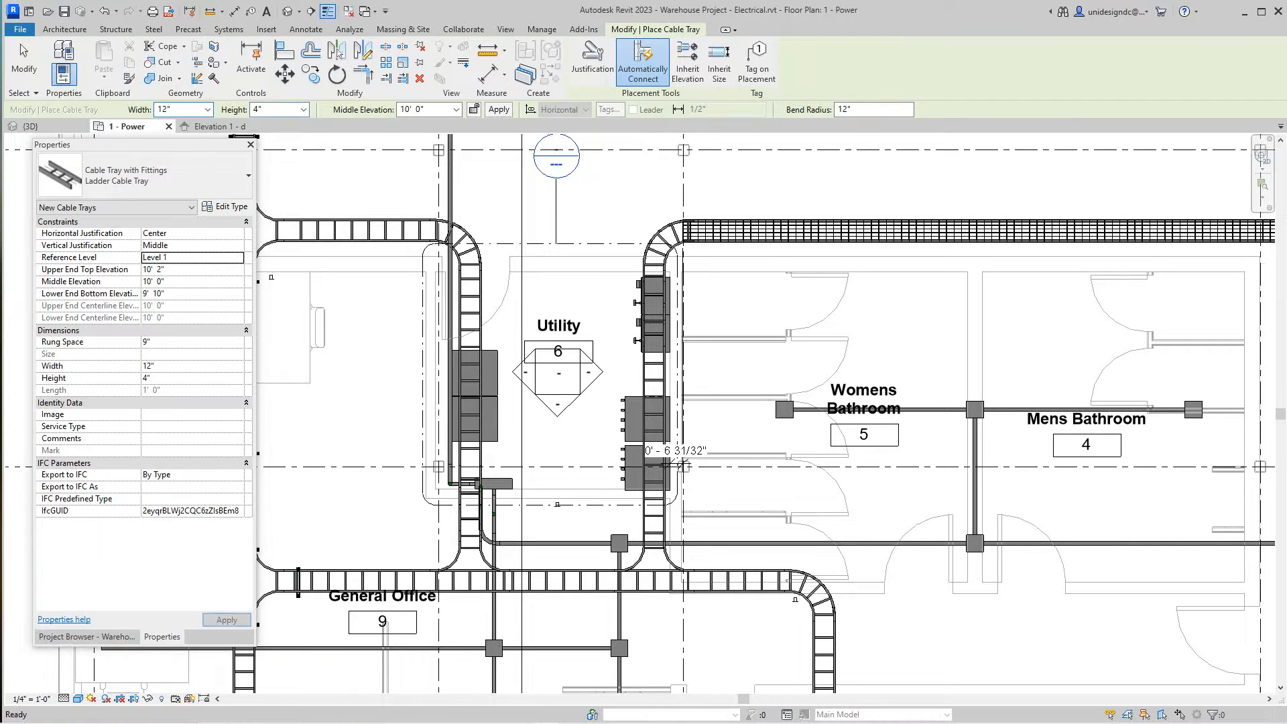
click(237, 257)
click(238, 257)
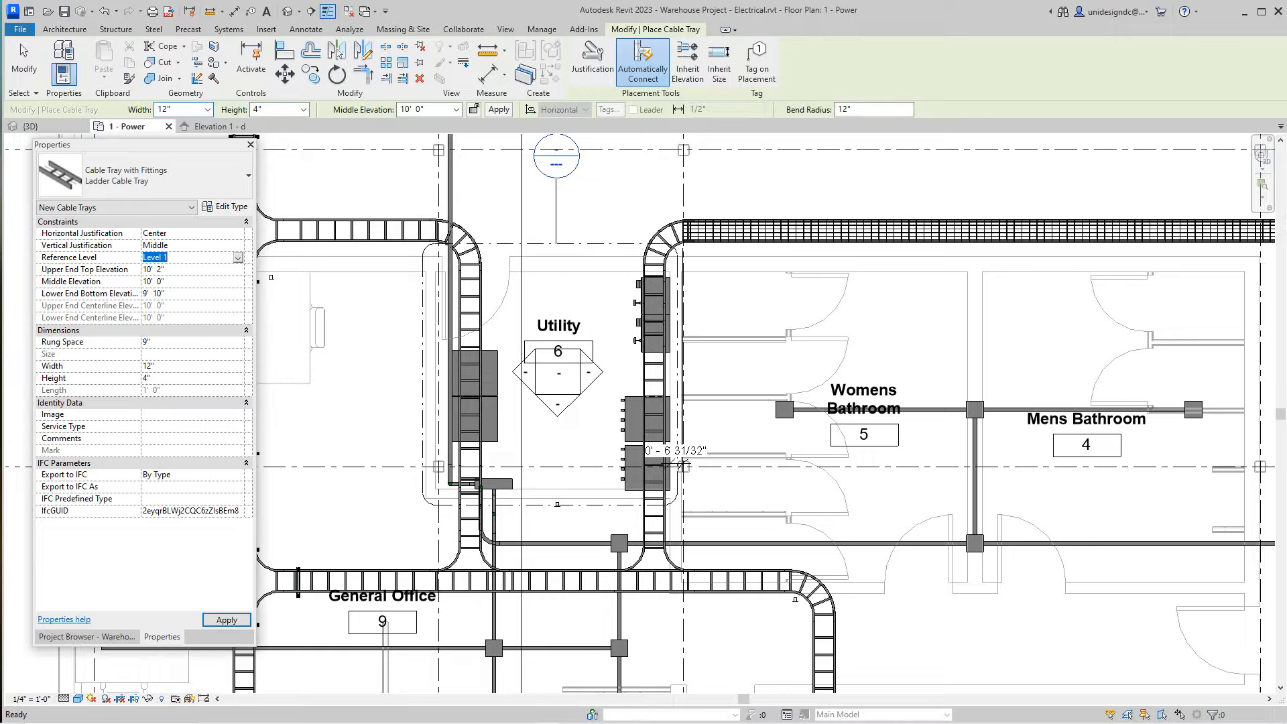
Draw a vertical 12" x 4" ladder cable tray about 8' long through the middle of the Utility room at 10' middle elevation.
scroll(684, 464, down, 3)
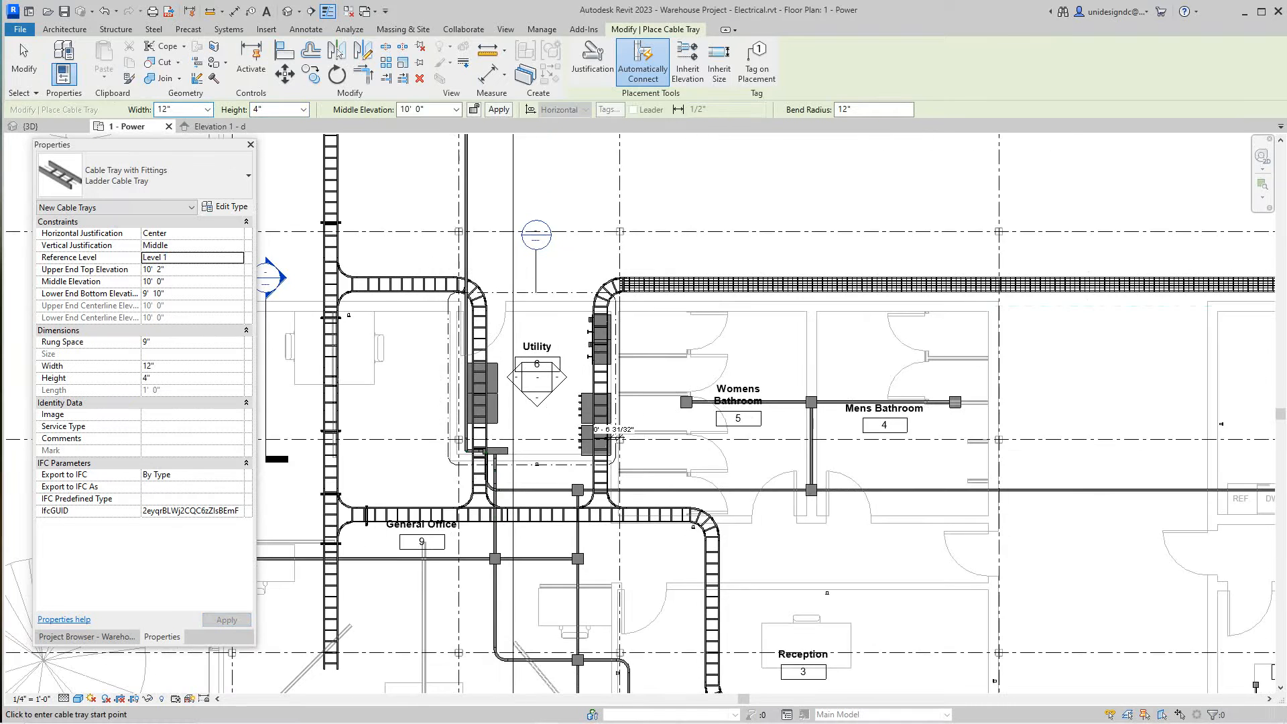
scroll(669, 484, up, 3)
scroll(543, 316, down, 2)
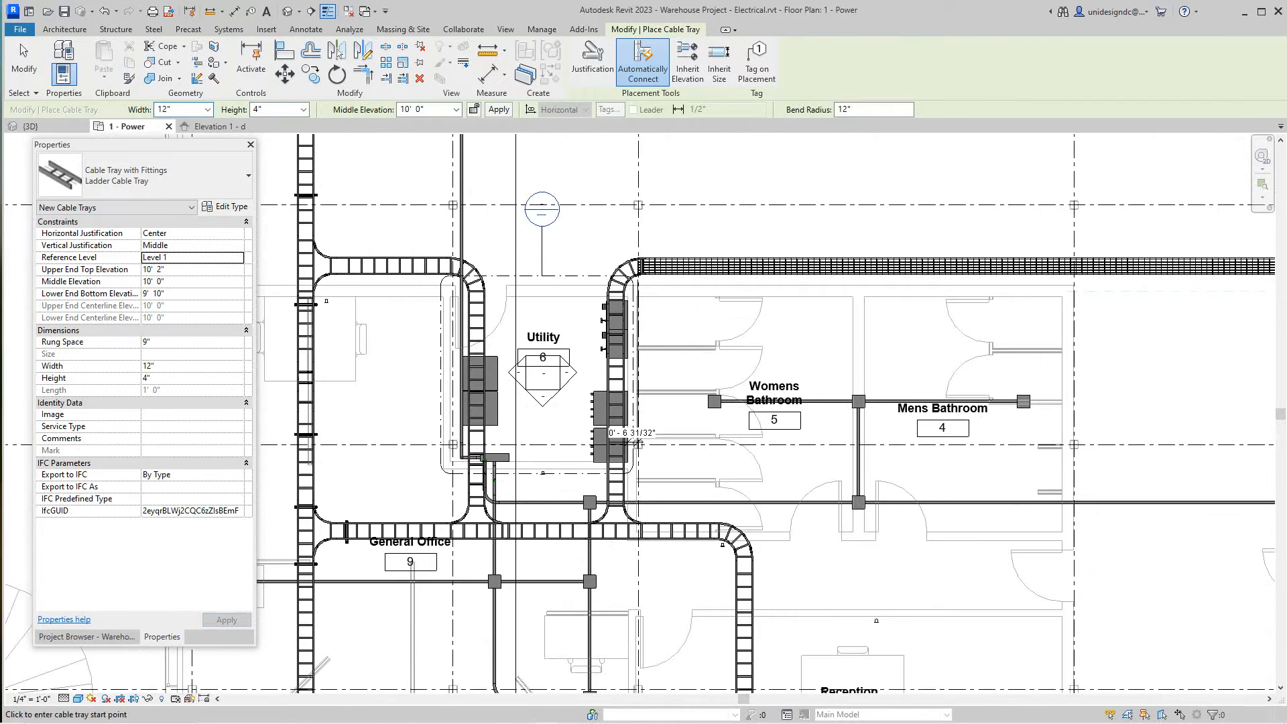
scroll(540, 295, up, 2)
click(541, 442)
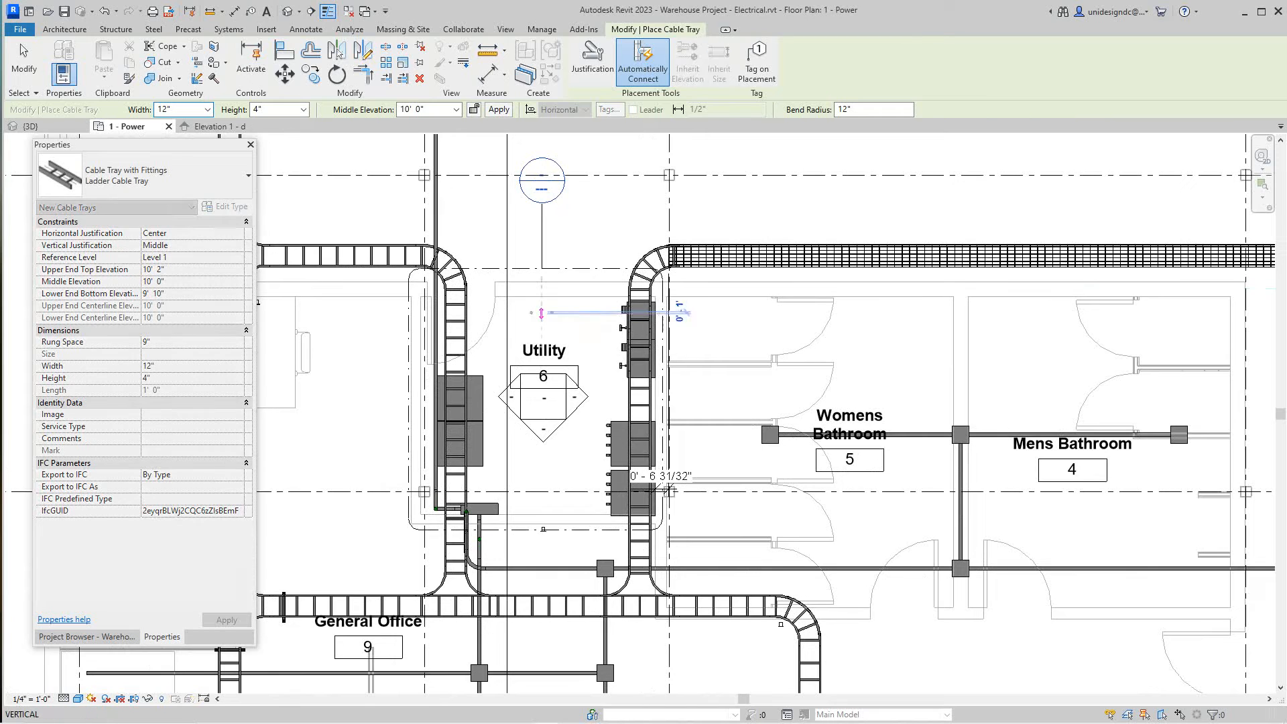
right_click(542, 496)
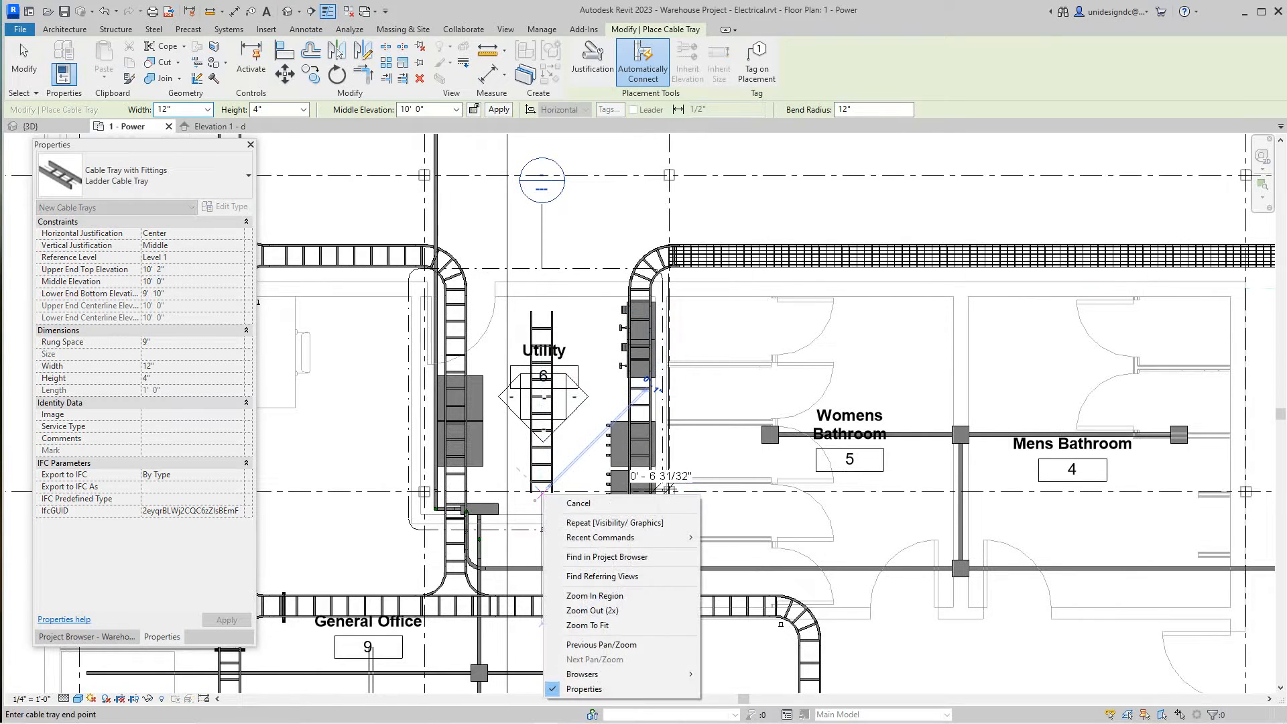
click(578, 503)
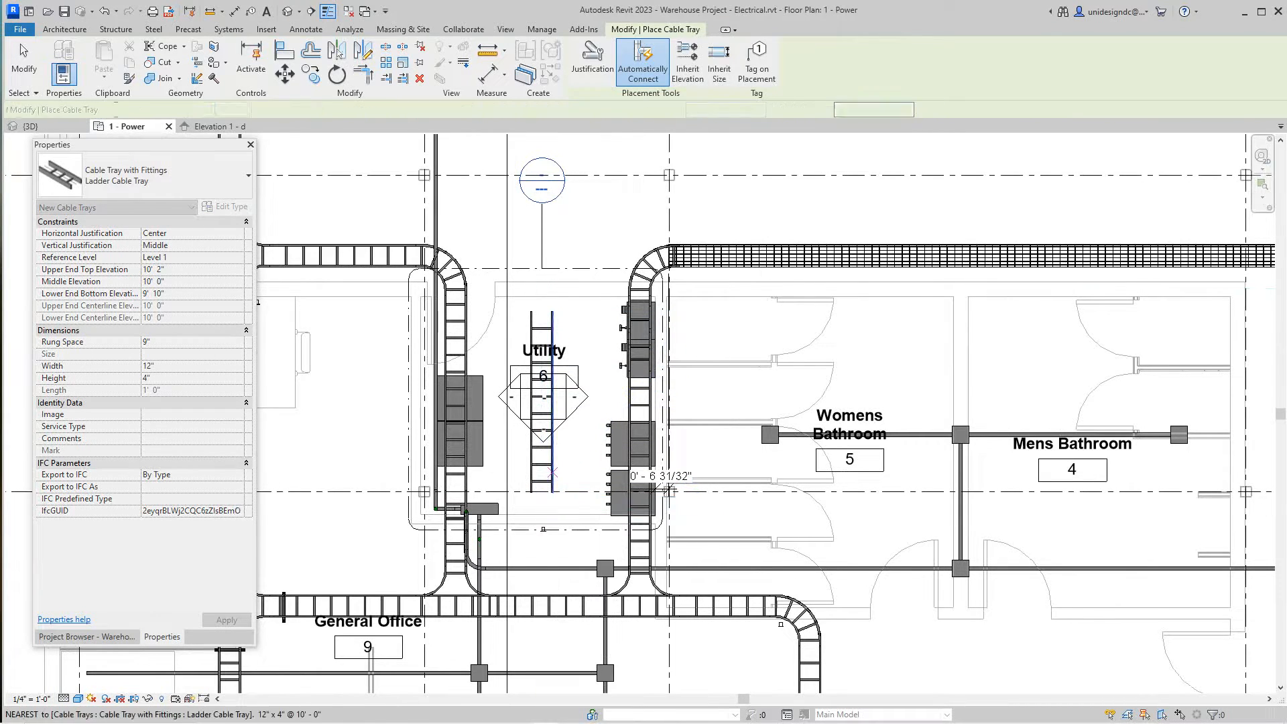
key(Escape)
right_click(563, 472)
click(597, 479)
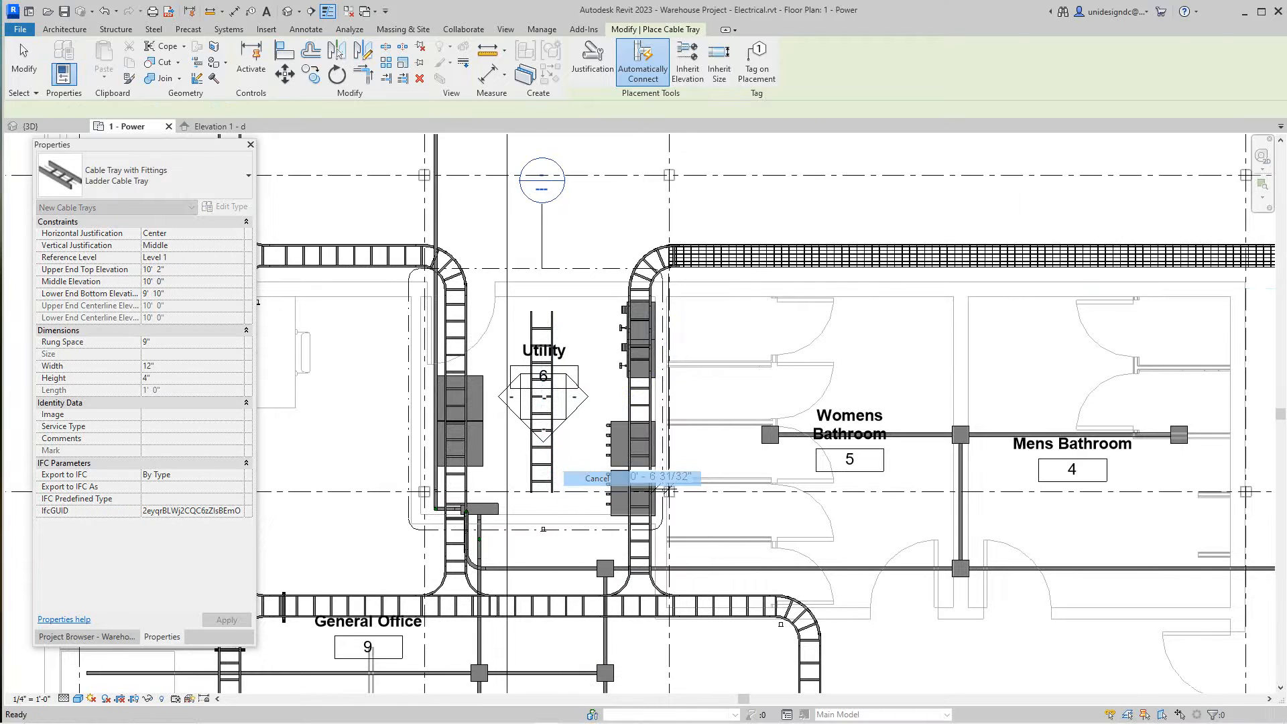
Set the middle elevation of the new cable tray in the Utility room to 3' and clear the selection.
click(541, 429)
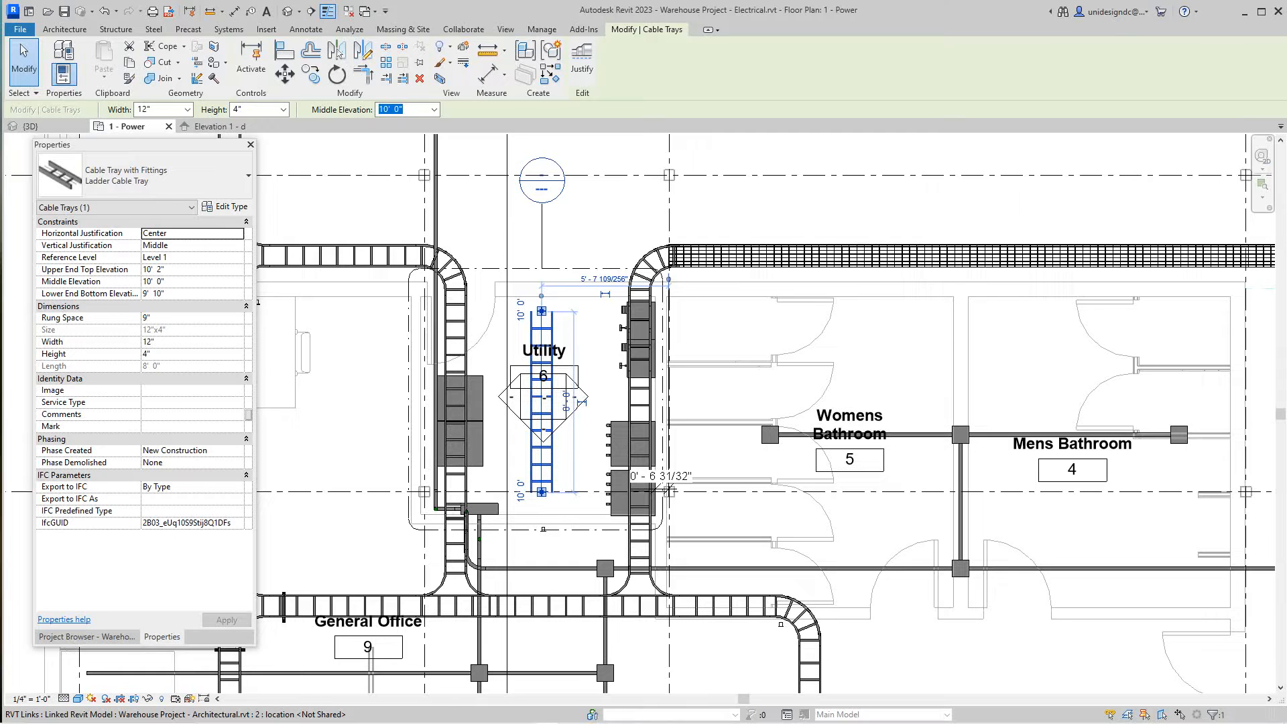
click(154, 270)
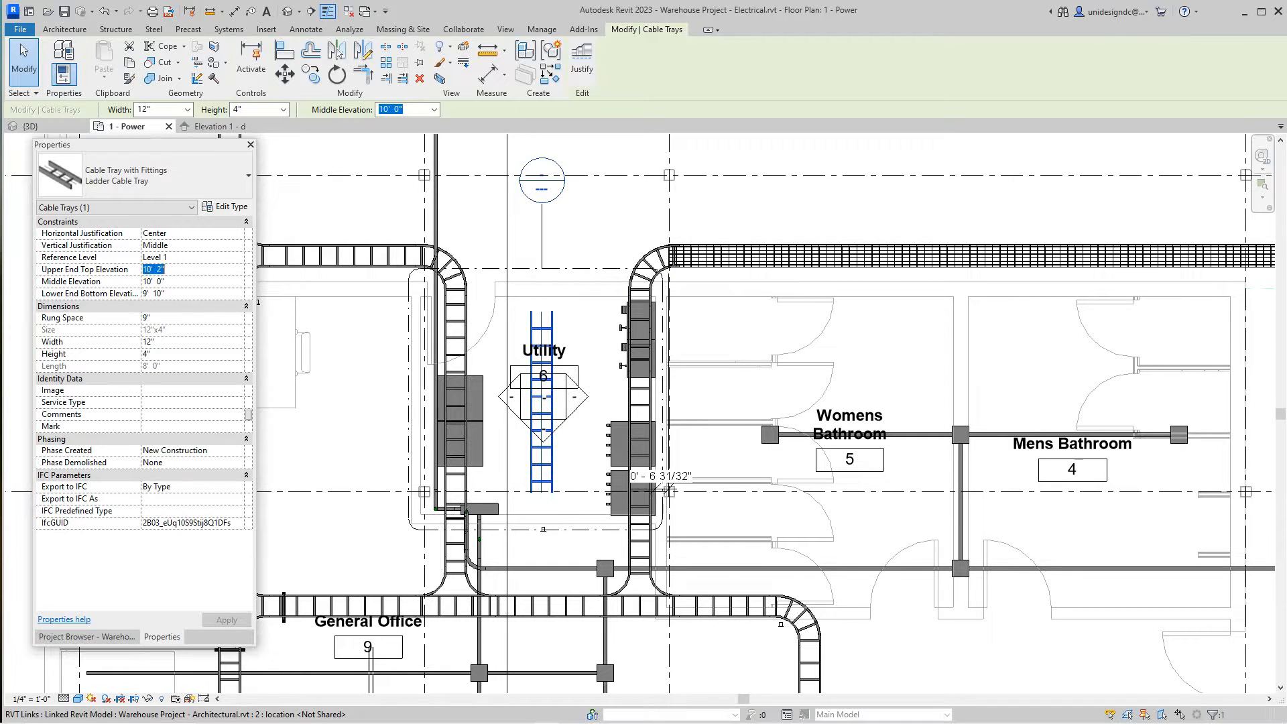
scroll(629, 536, down, 4)
scroll(323, 451, up, 3)
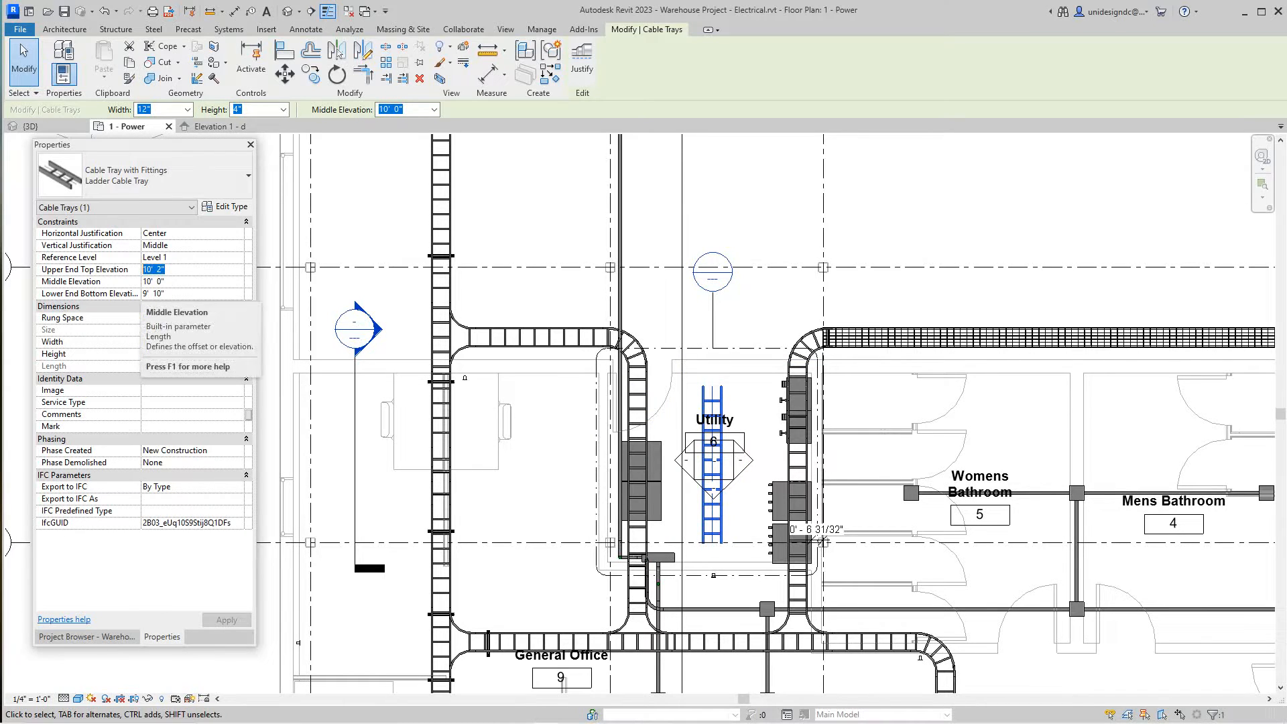
text(-)
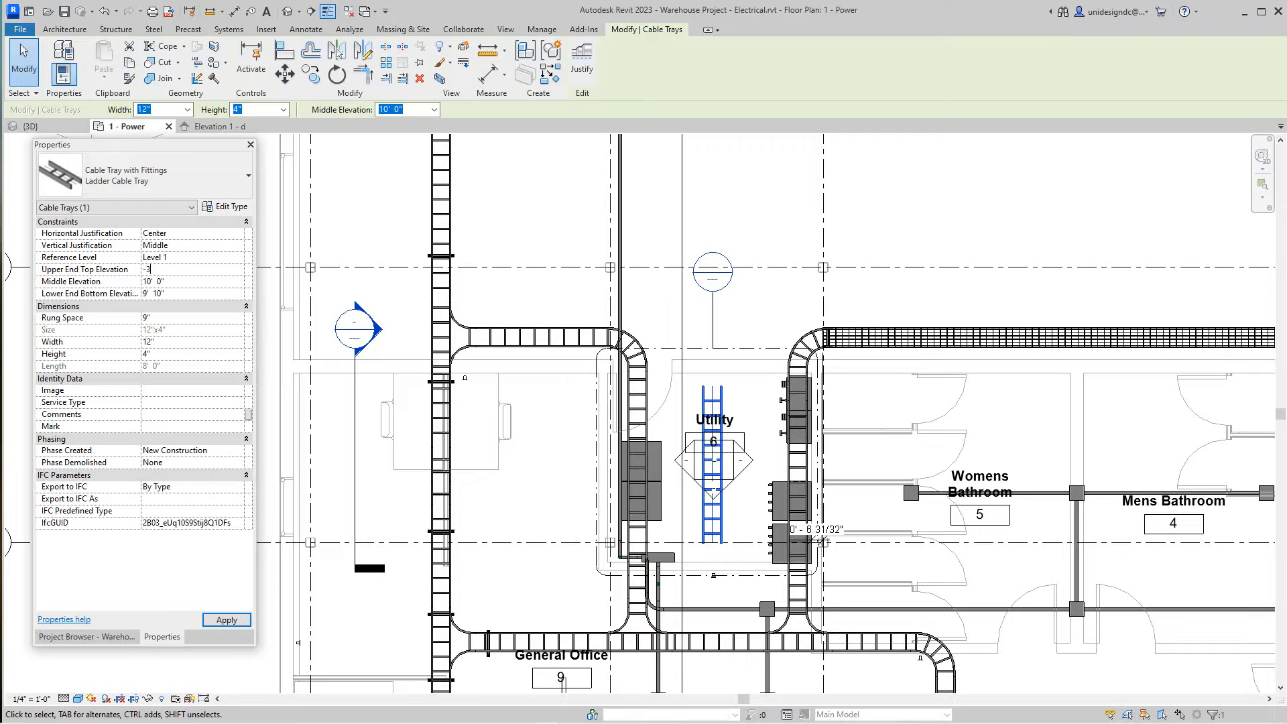
text(3)
key(Tab)
text(3)
click(481, 513)
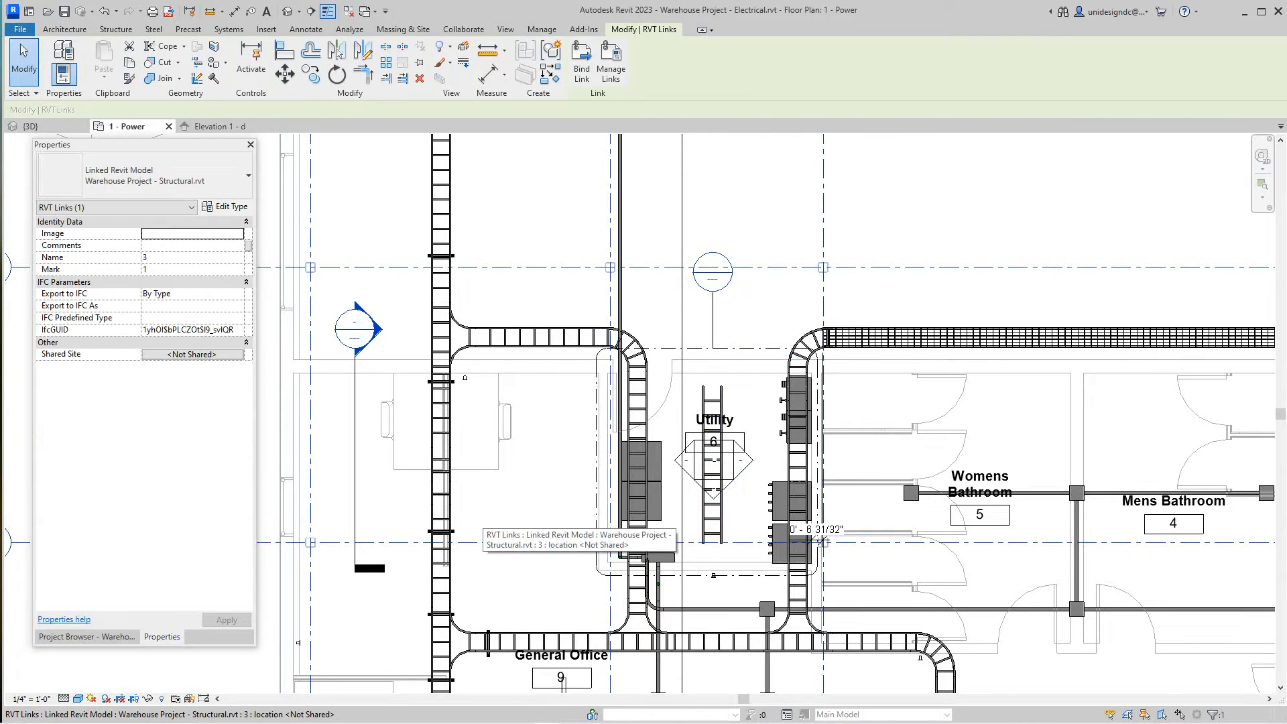
scroll(713, 354, down, 1)
middle_drag(714, 354, 643, 335)
scroll(646, 339, up, 2)
right_click(697, 267)
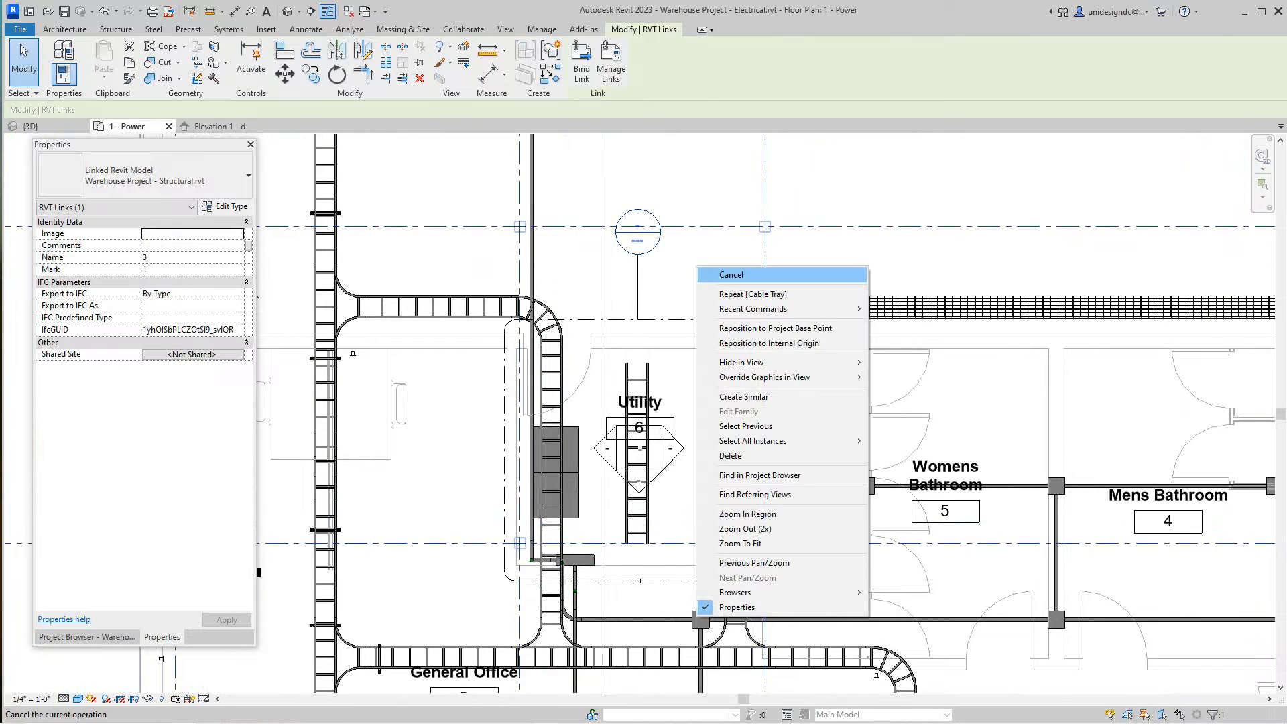
click(716, 274)
Open Elevation 1 - b from the Utility room's elevation marker and locate the new cable tray across the switchboards.
scroll(628, 367, down, 2)
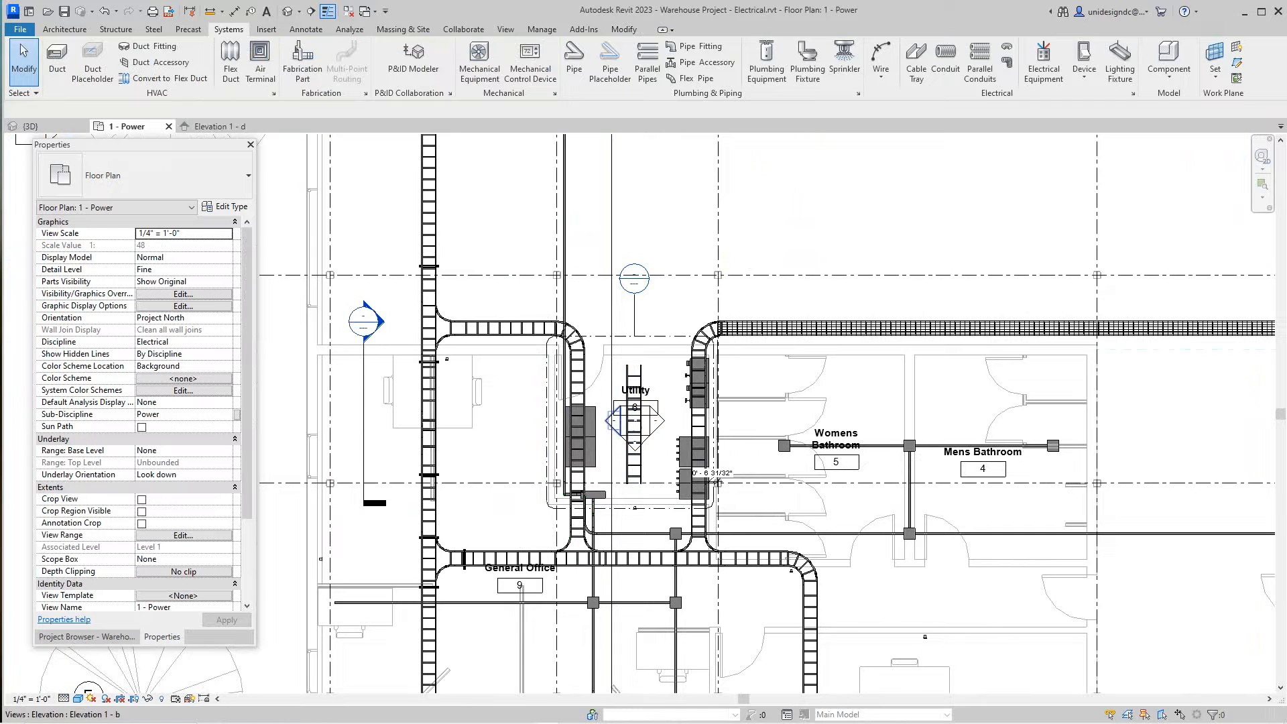
double_click(612, 420)
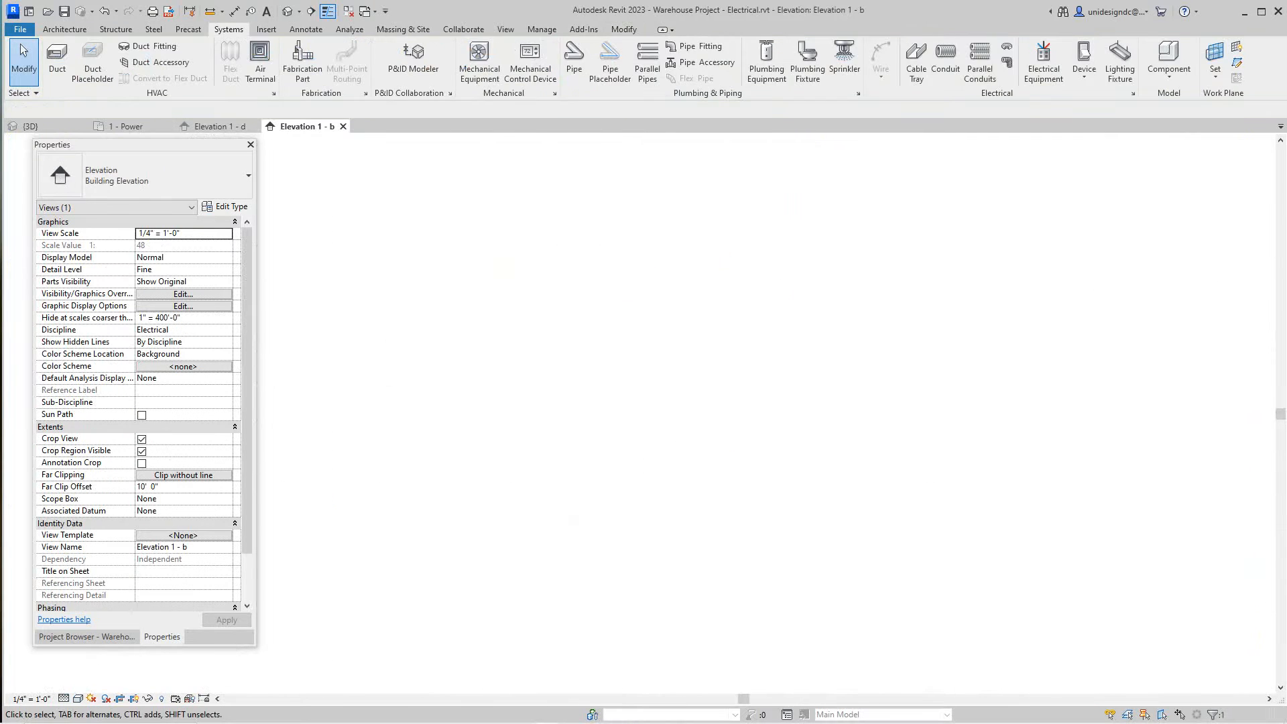
scroll(461, 467, up, 3)
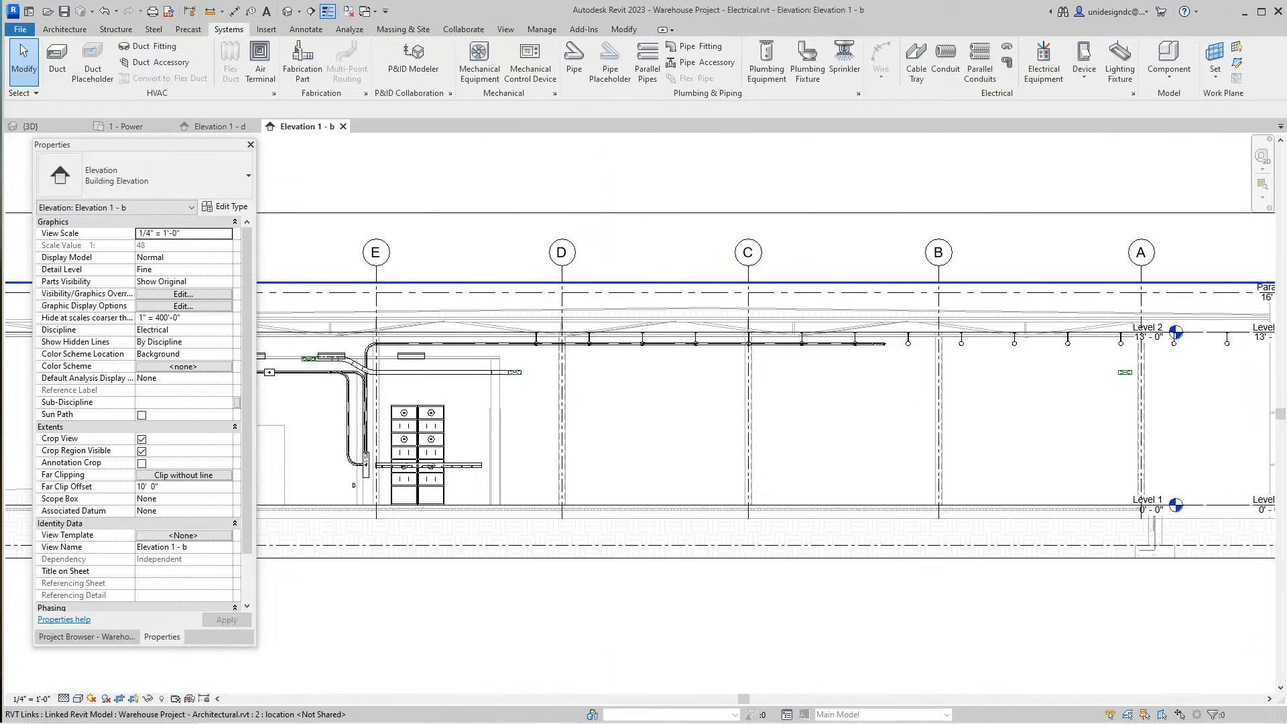
scroll(461, 464, down, 1)
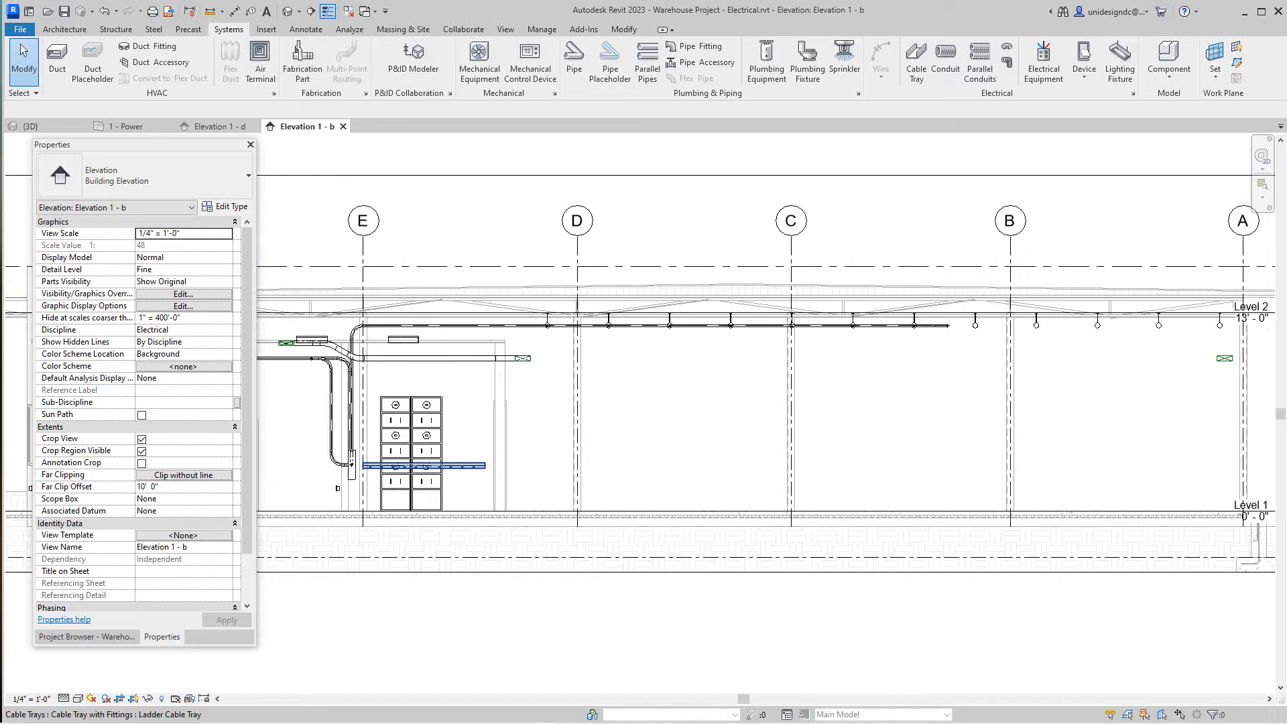
Set the upper end top elevation of the cable tray crossing the switchboards to -2' 0" and deselect it.
click(429, 465)
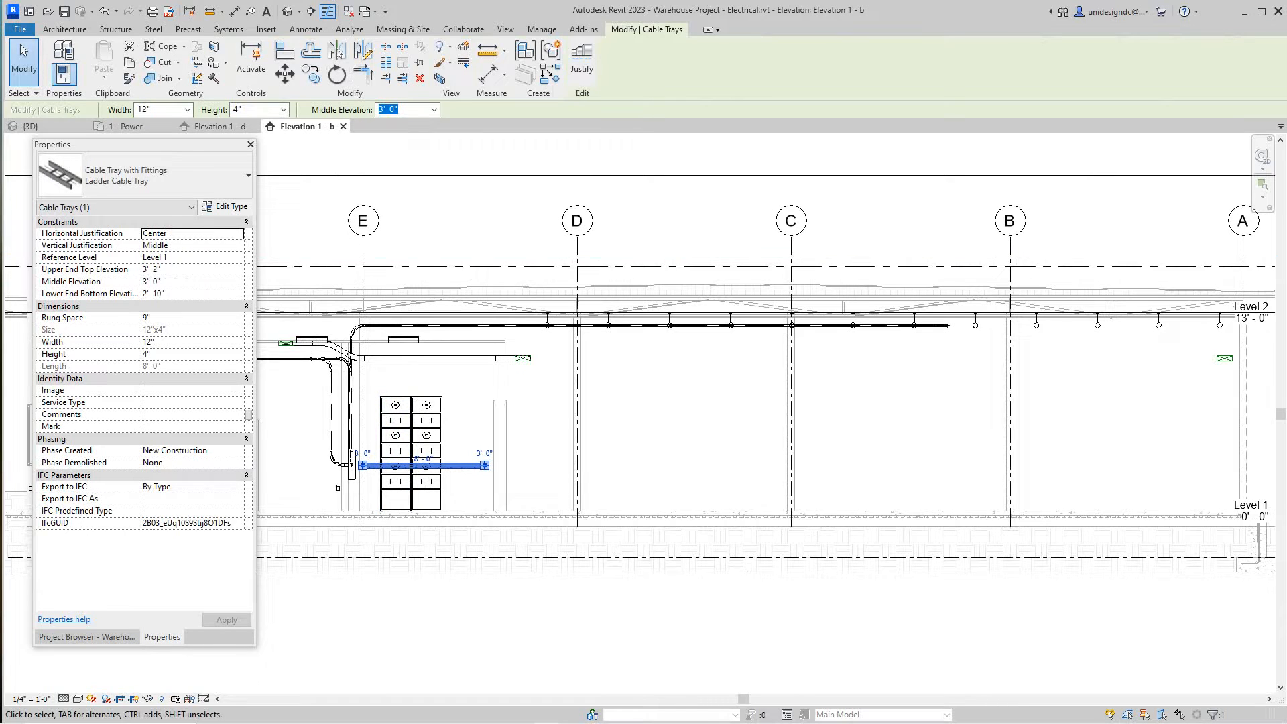
click(143, 269)
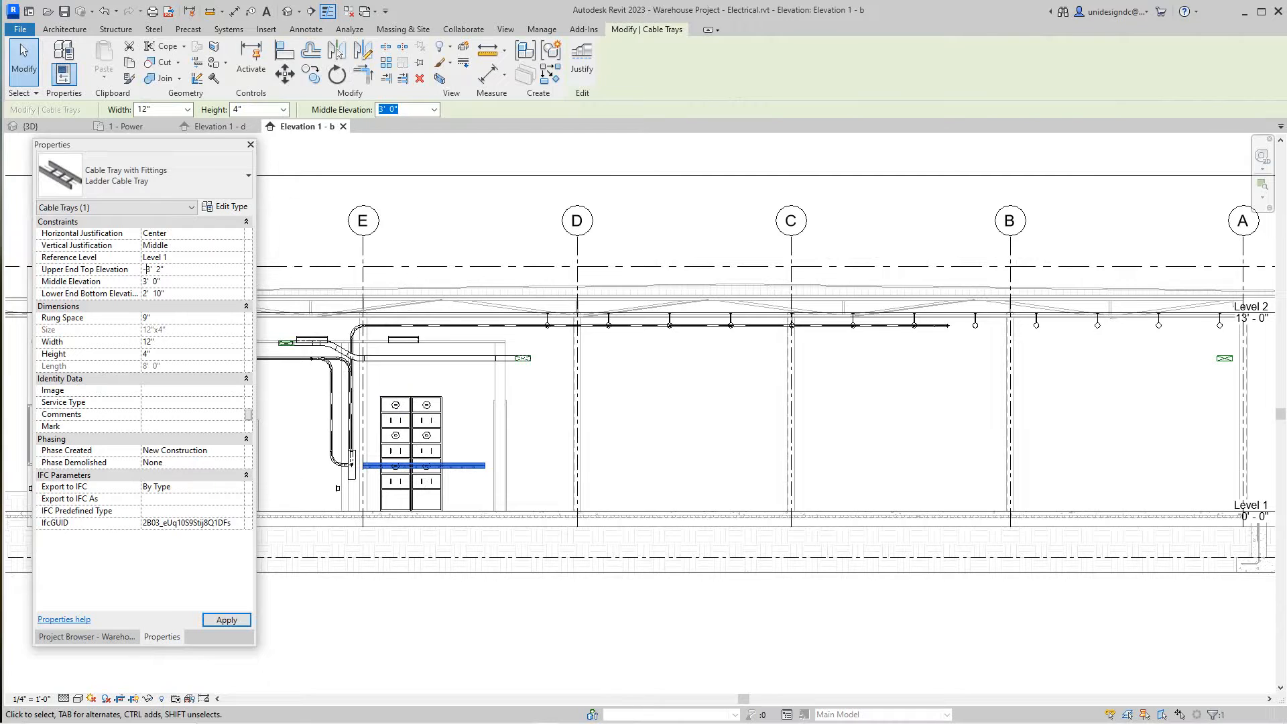
key(Tab)
double_click(160, 282)
text(0)
click(157, 269)
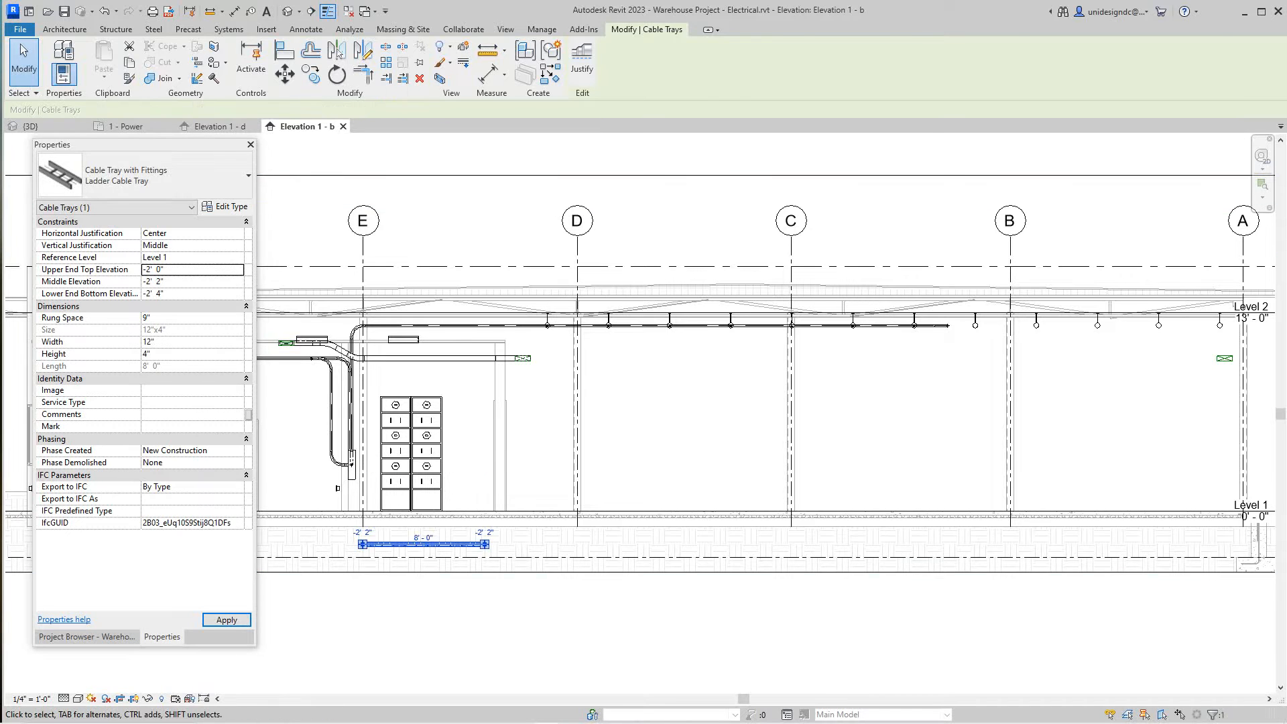
key(Escape)
Examine the lowered cable tray beneath the Level 1 floor and its position relative to the switchboards in Elevation 1 - b.
scroll(436, 566, up, 1)
scroll(446, 566, down, 1)
scroll(459, 564, up, 3)
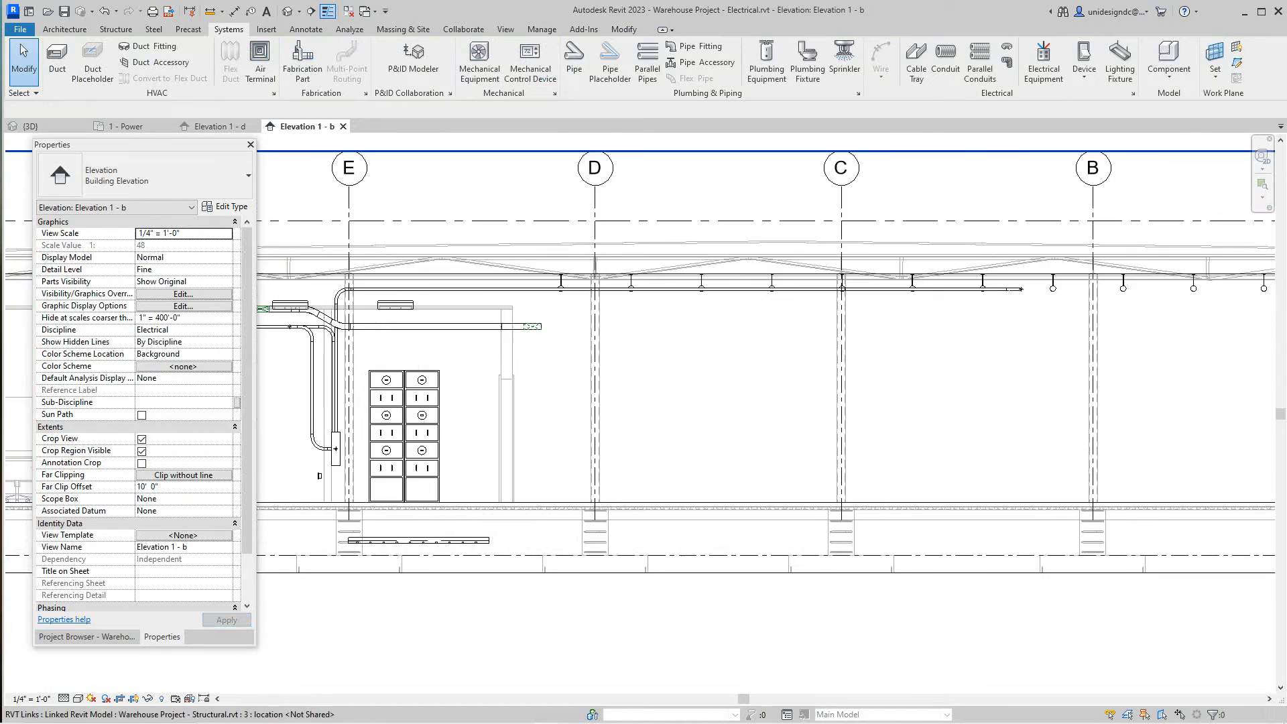
scroll(466, 564, down, 1)
scroll(373, 258, down, 3)
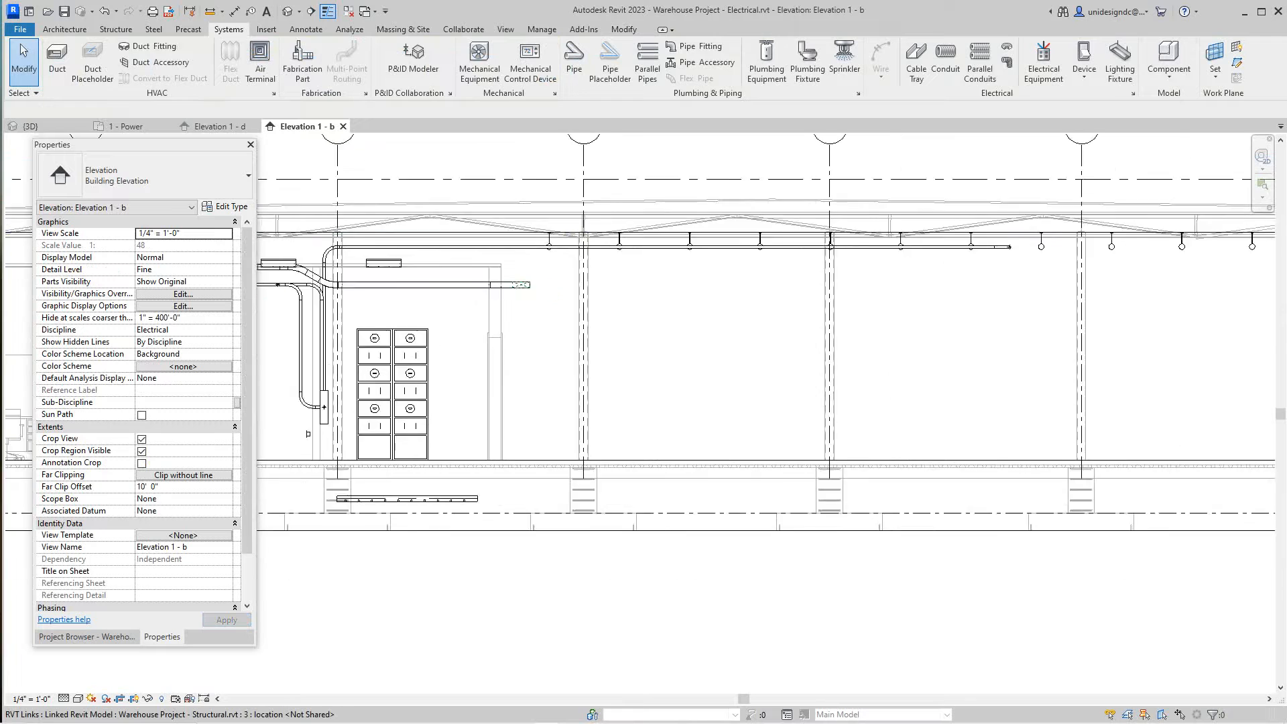
middle_drag(372, 257, 590, 357)
scroll(637, 542, up, 3)
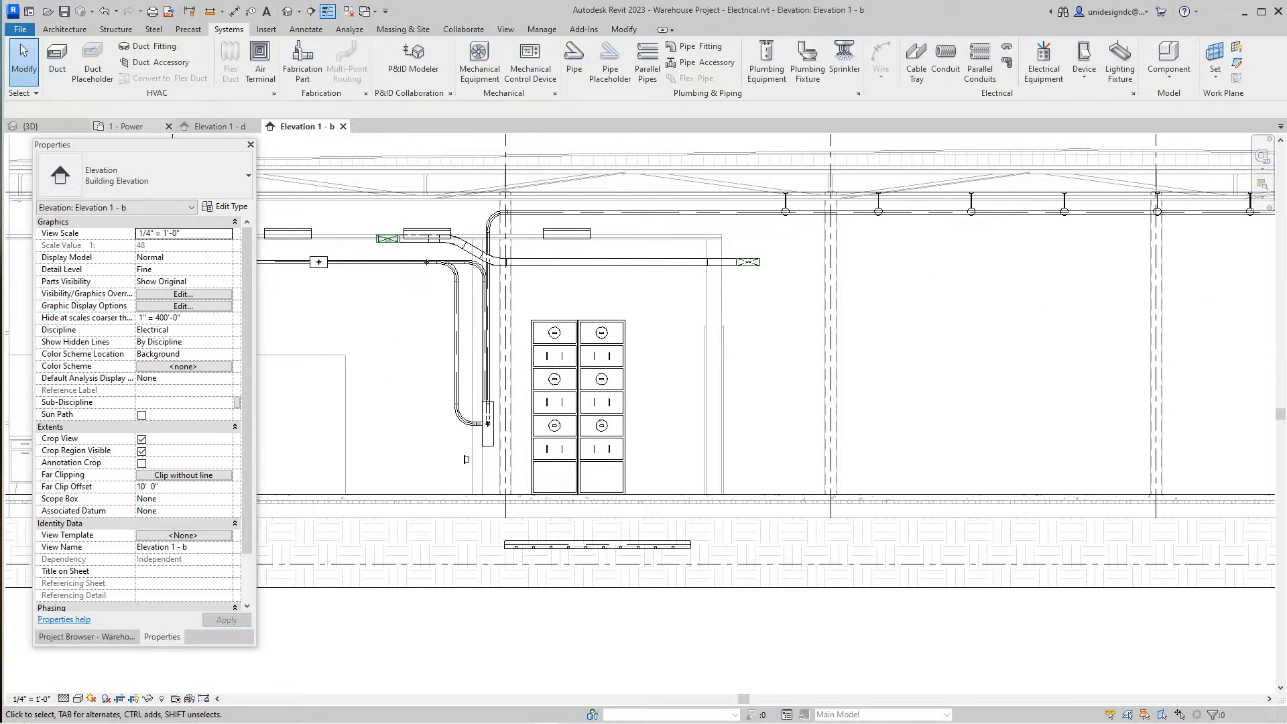
Return to the 1 - Power floor plan and check the Utility room and surrounding tray routes for the lowered tray.
click(126, 126)
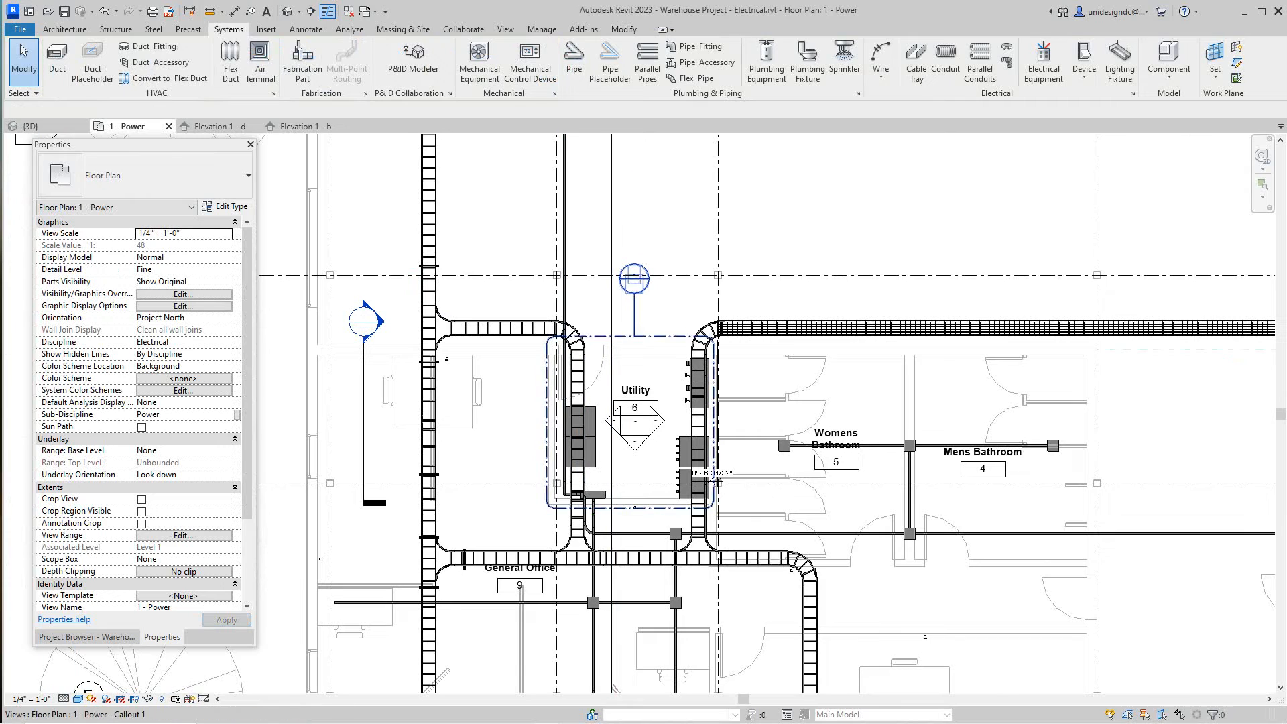
scroll(632, 509, up, 3)
scroll(623, 497, down, 2)
scroll(497, 470, down, 4)
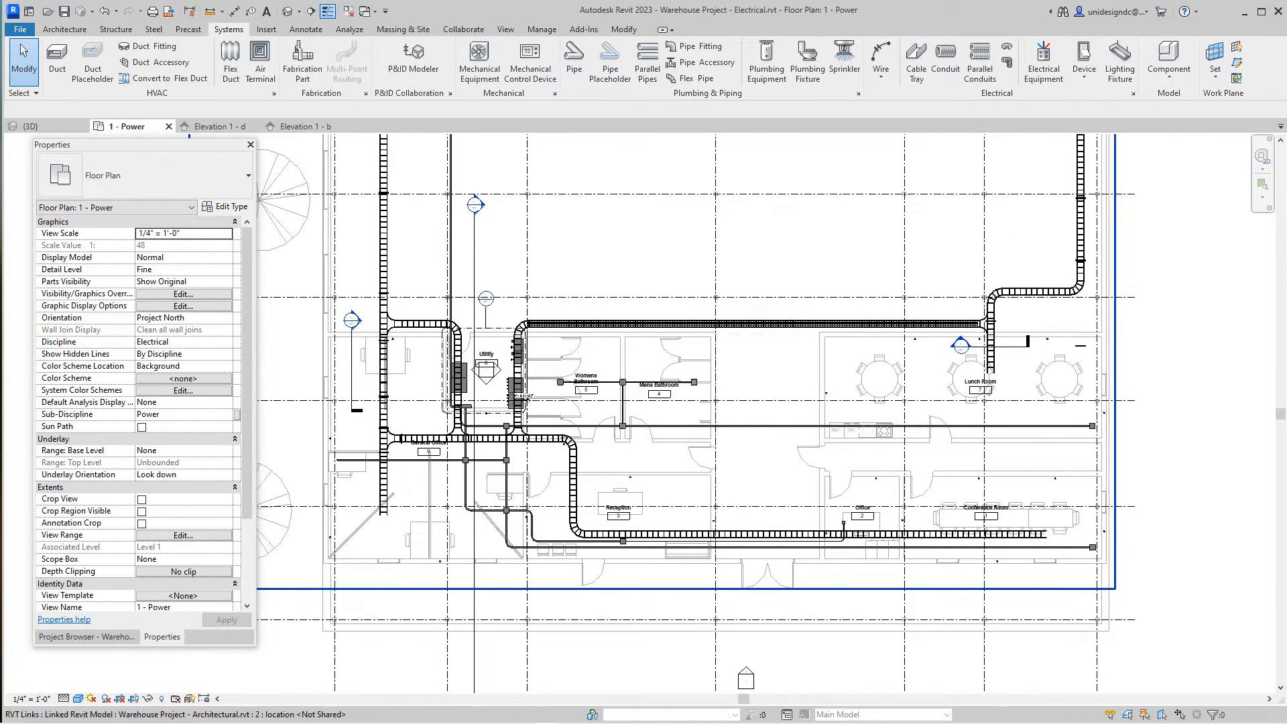
middle_drag(583, 384, 612, 439)
scroll(613, 435, up, 3)
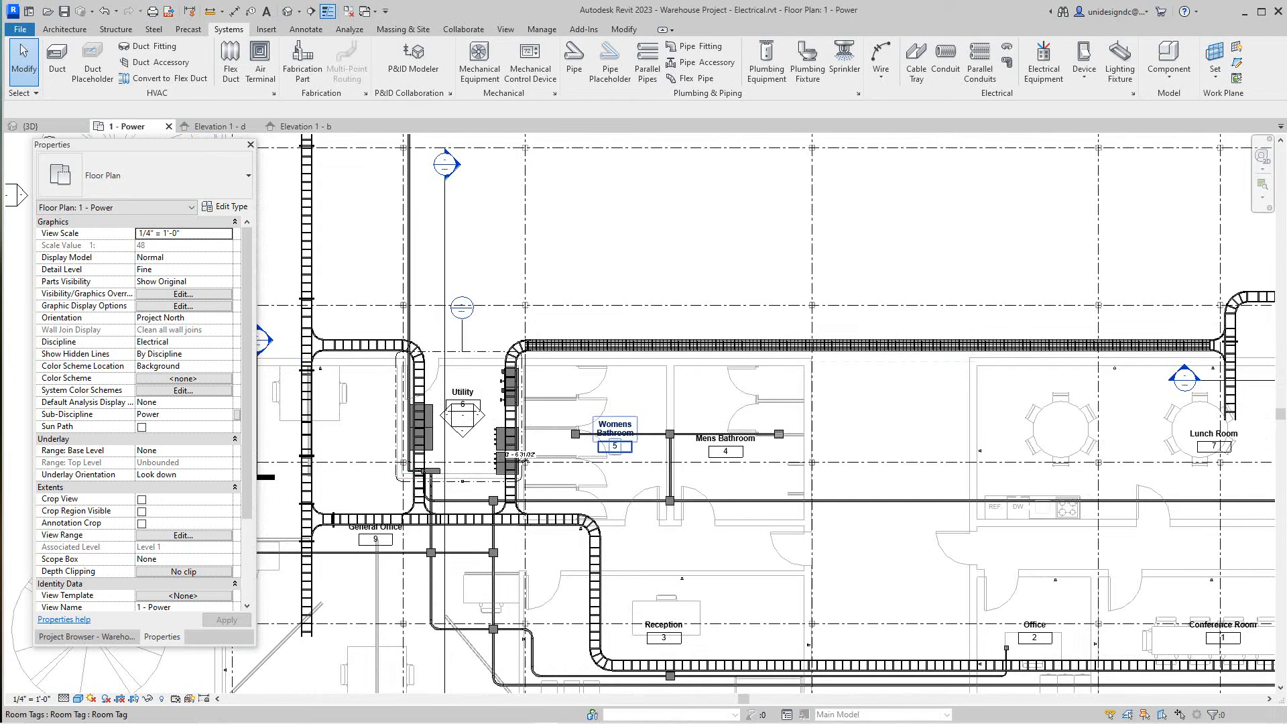
scroll(444, 464, up, 1)
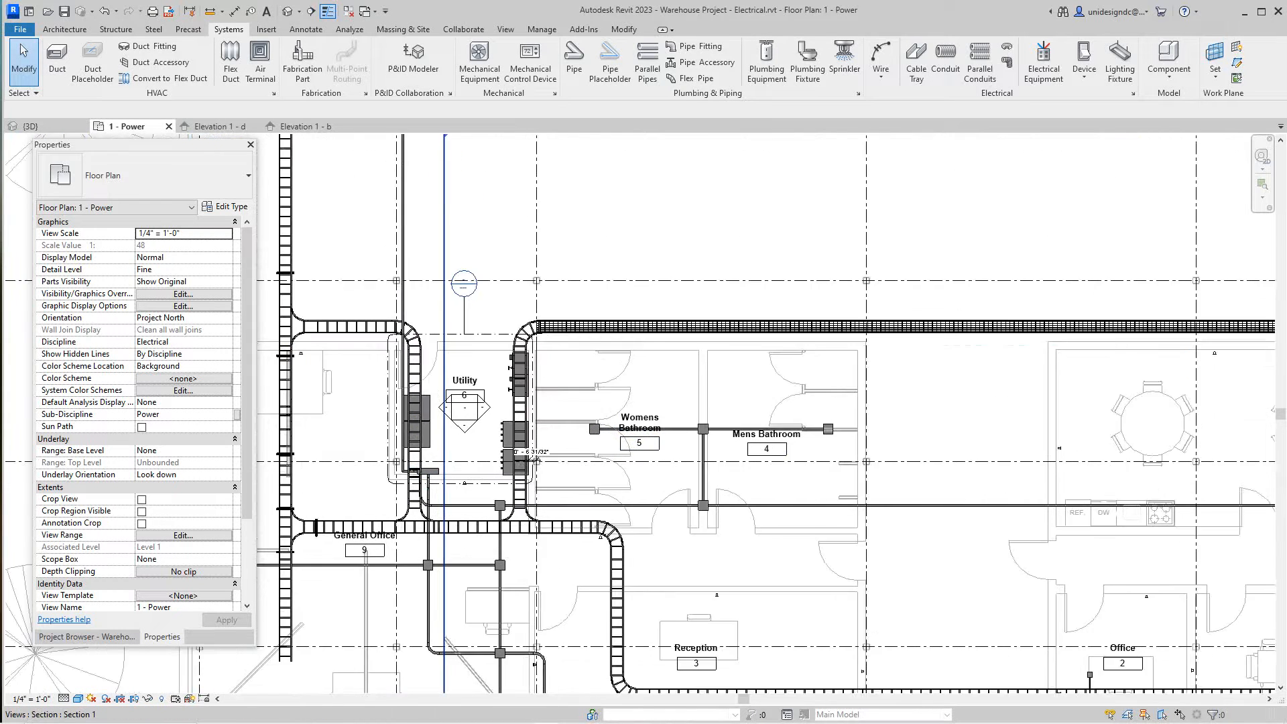
scroll(446, 470, up, 1)
scroll(169, 456, down, 1)
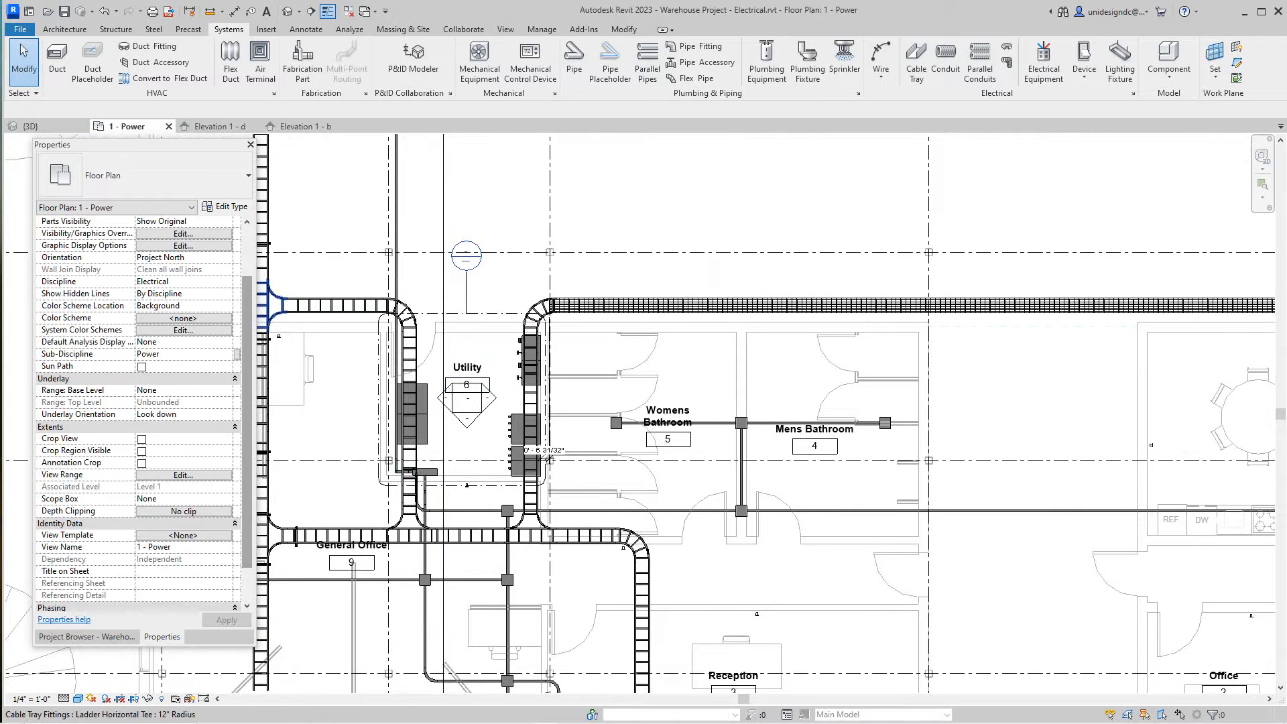
scroll(168, 469, up, 1)
scroll(589, 549, down, 2)
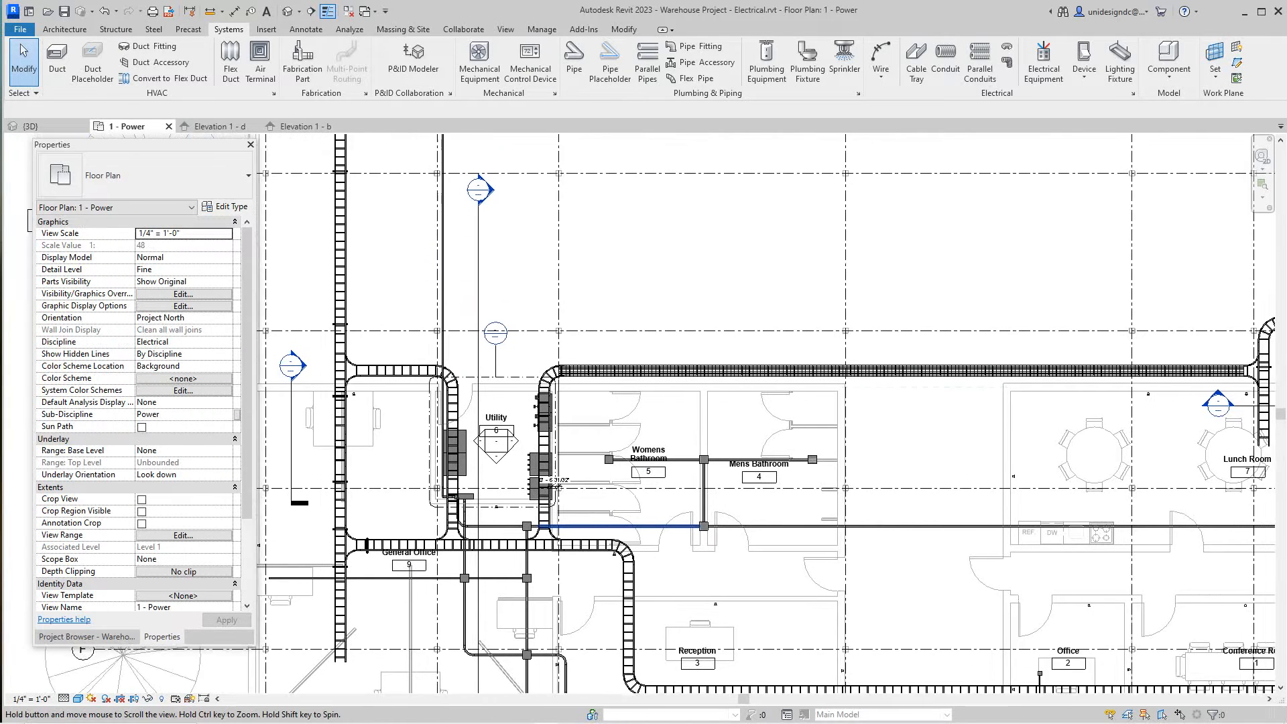
Examine the cable trays, conduits and switchboards around the Utility room and bathrooms in the 1 - Power floor plan.
middle_drag(645, 526, 632, 480)
scroll(632, 480, up, 1)
scroll(632, 479, down, 1)
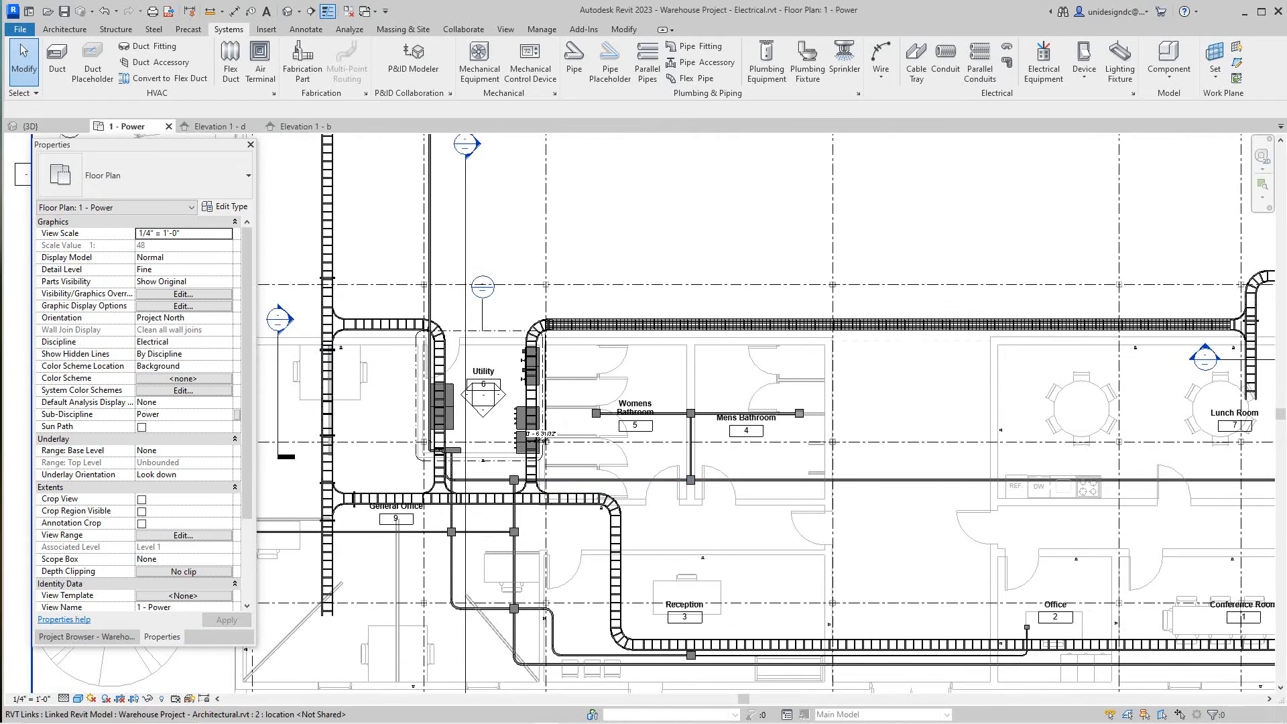
click(425, 284)
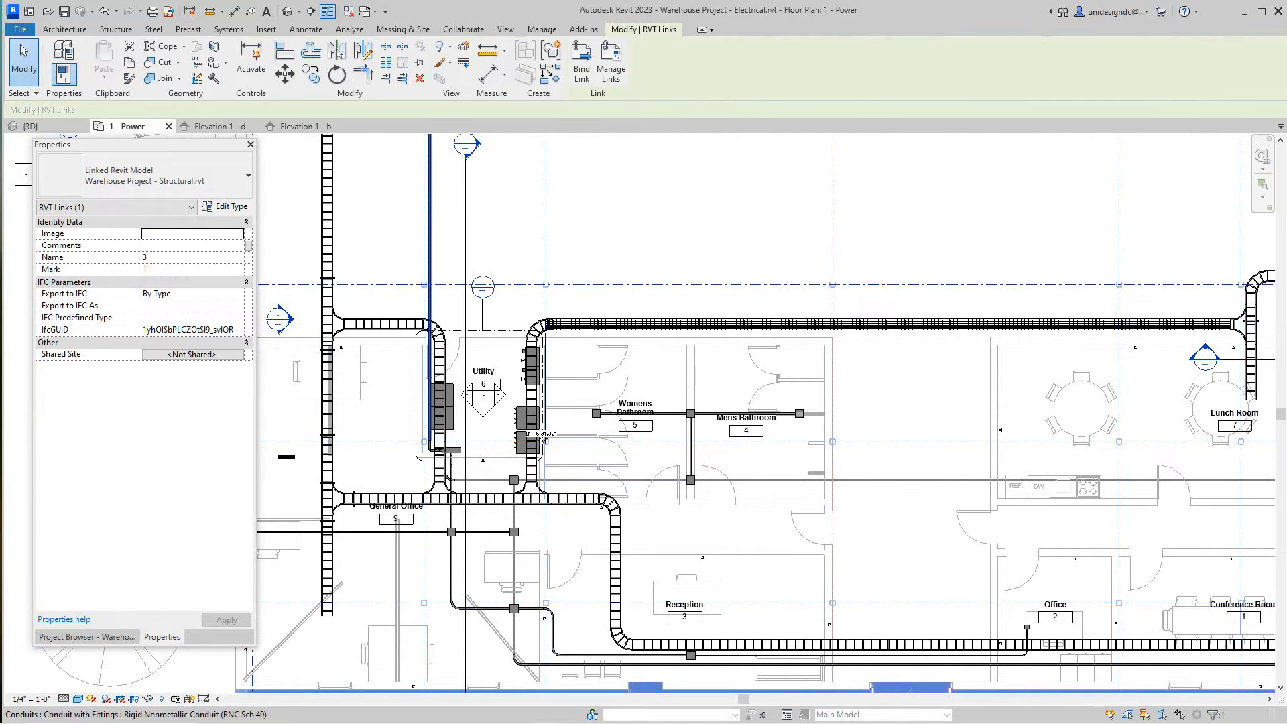
scroll(453, 370, up, 2)
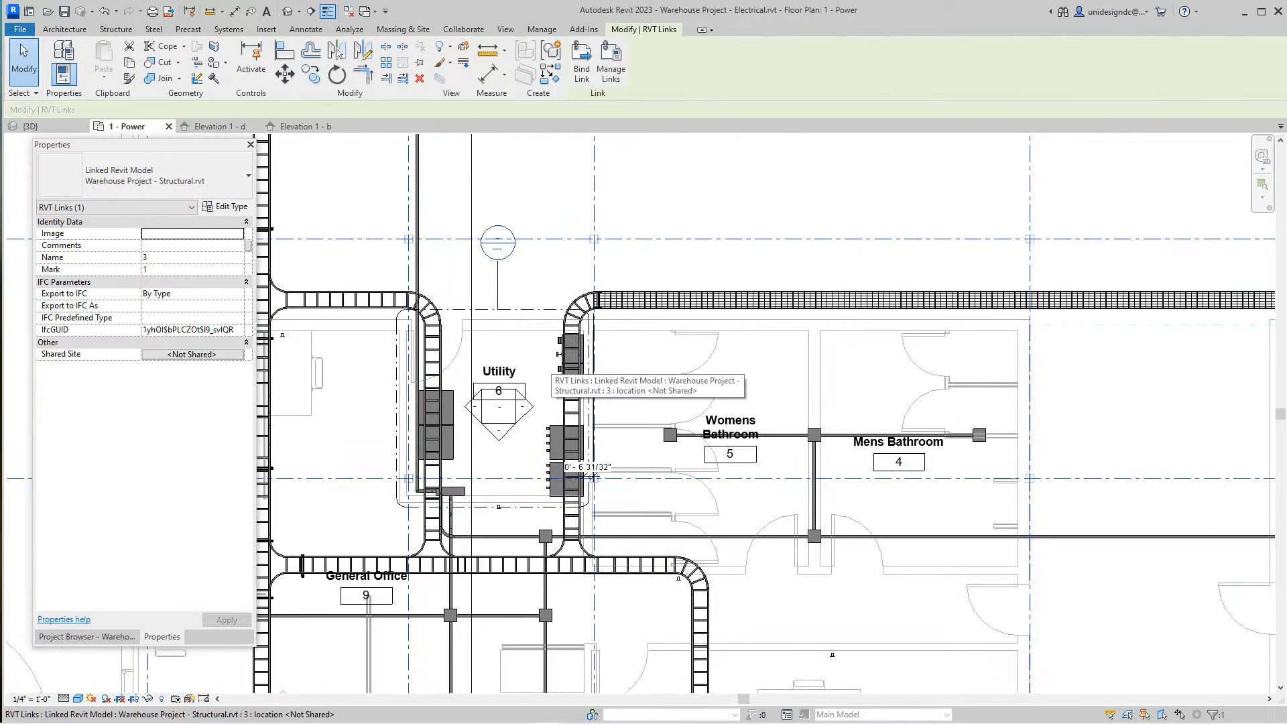
scroll(593, 477, up, 2)
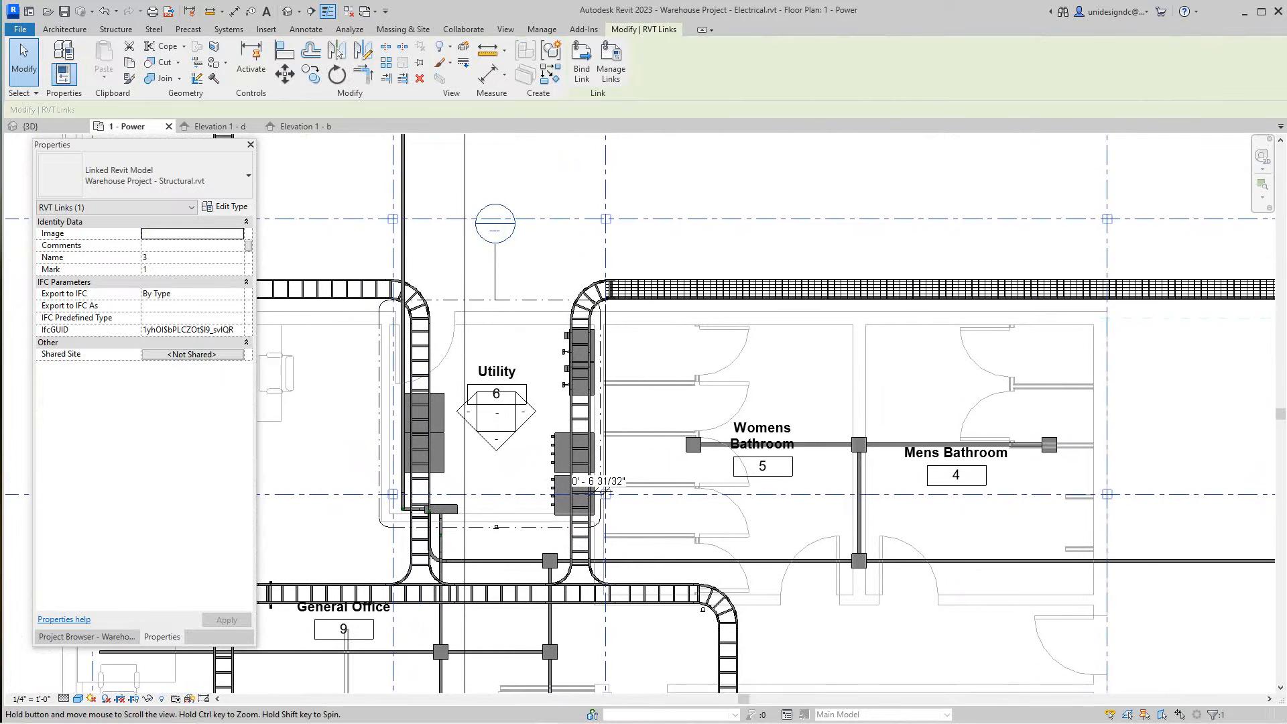
key(Escape)
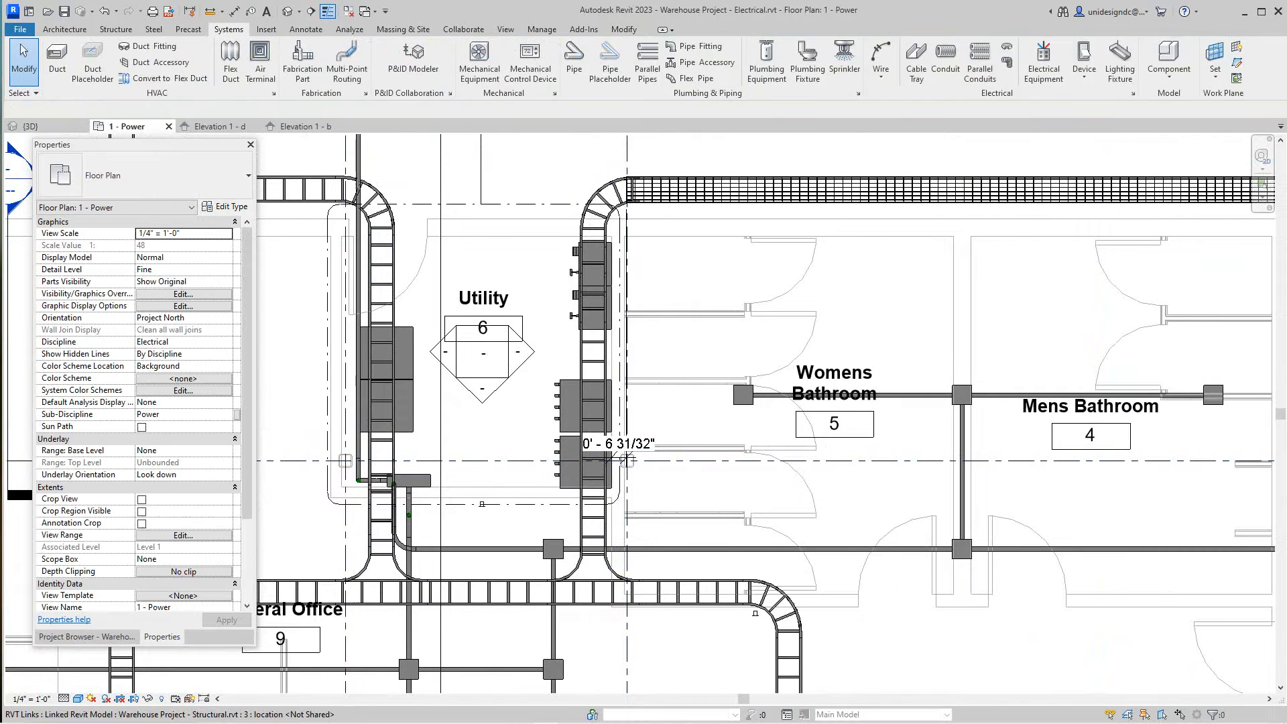
scroll(389, 348, down, 1)
middle_drag(389, 336, 484, 312)
scroll(484, 312, up, 1)
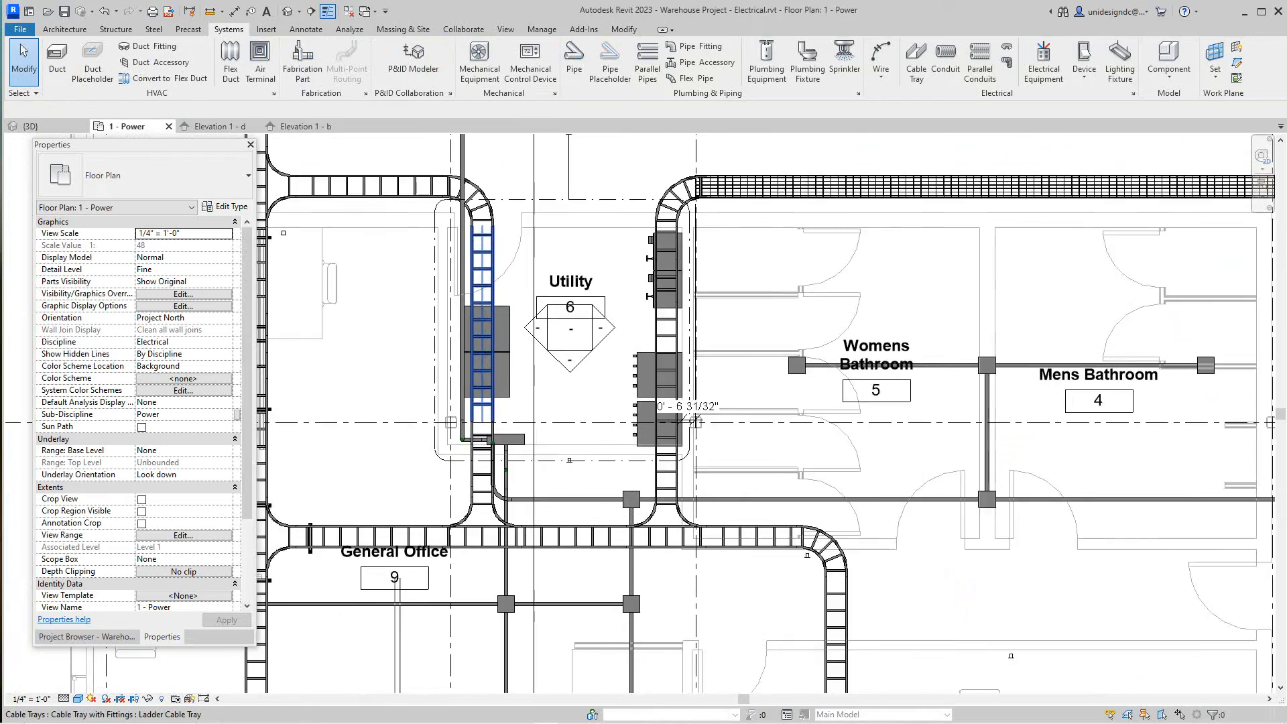
Review the 1 - Power floor plan's properties and the project's list of views, checking the overall tray layout.
scroll(484, 311, down, 1)
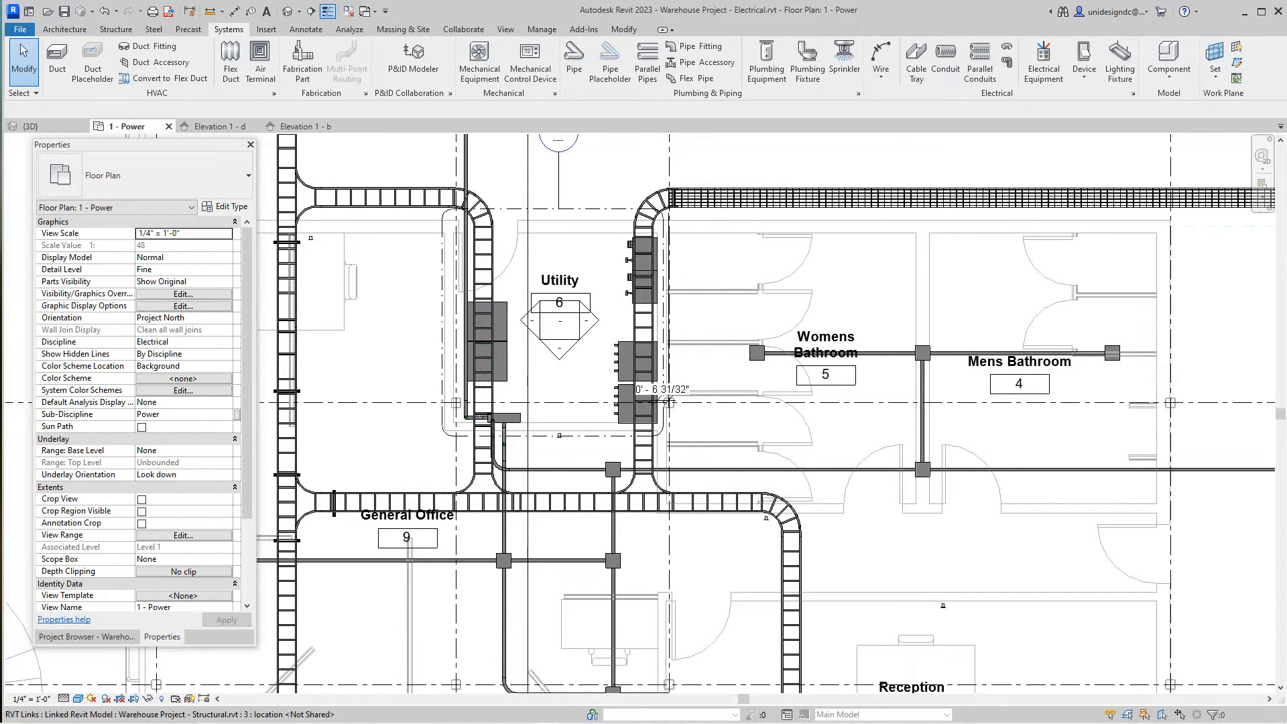
scroll(144, 469, down, 3)
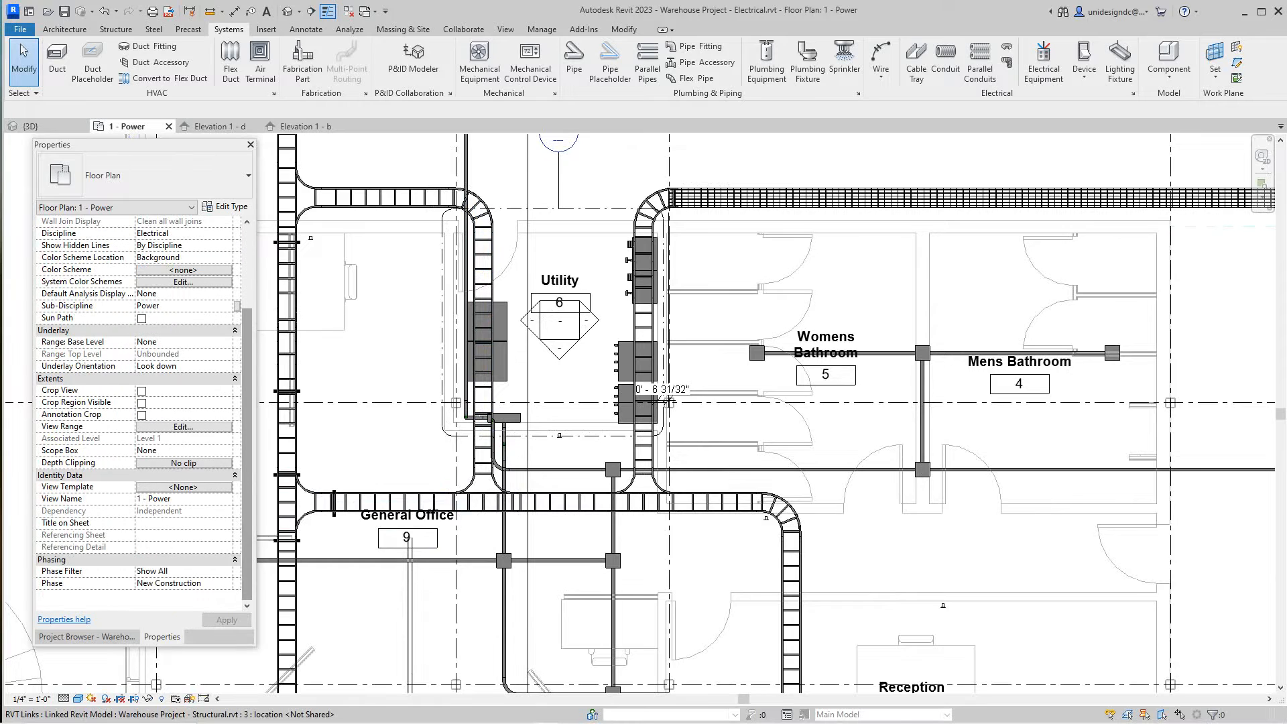
scroll(144, 469, up, 3)
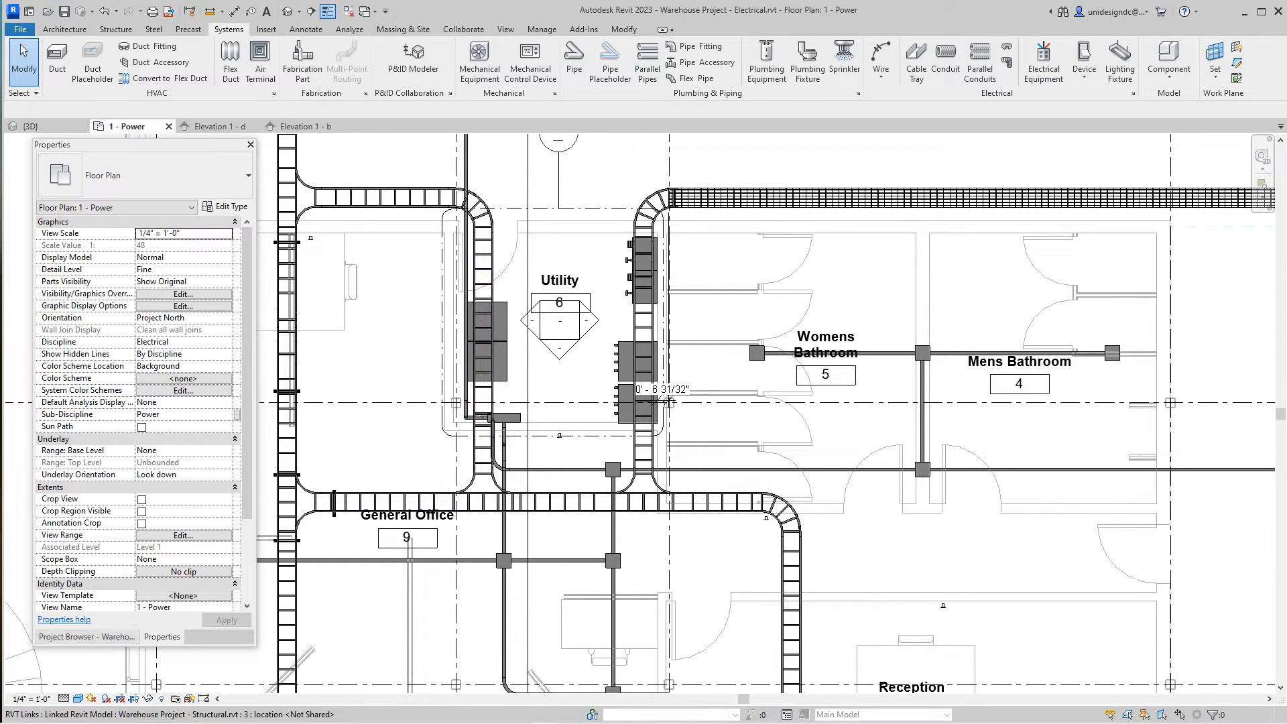
click(86, 636)
click(161, 636)
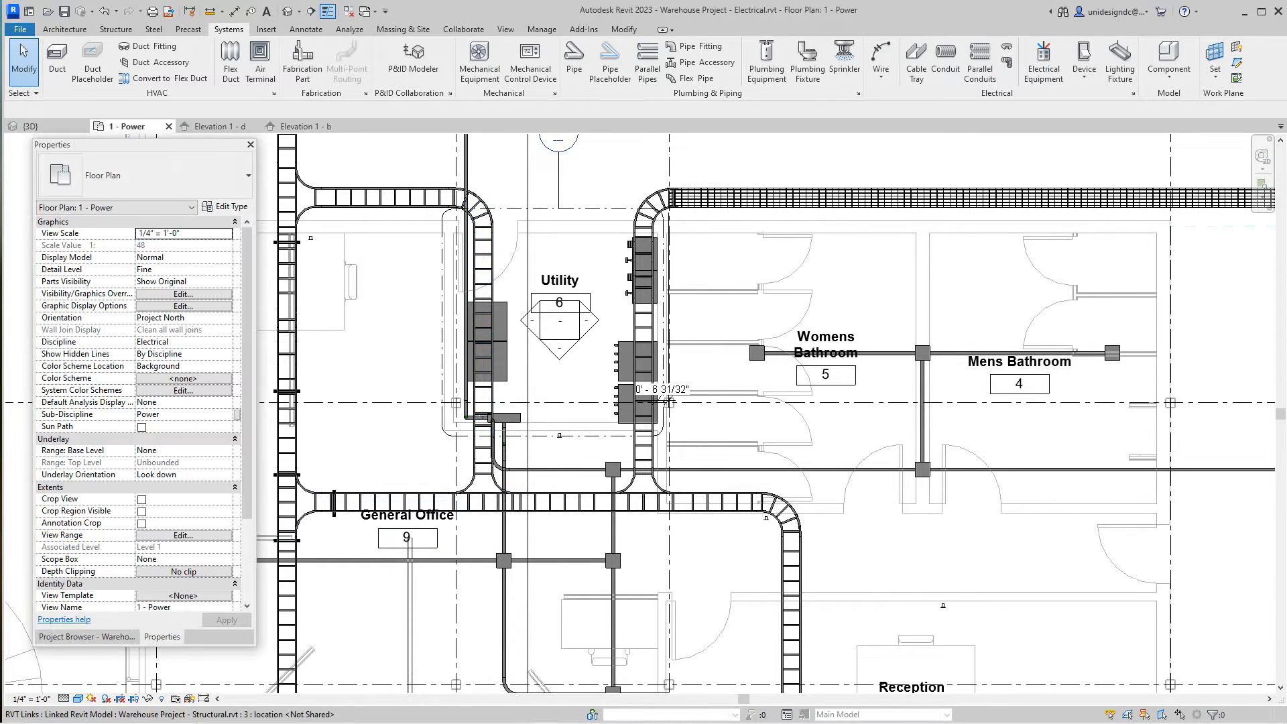
scroll(493, 358, down, 2)
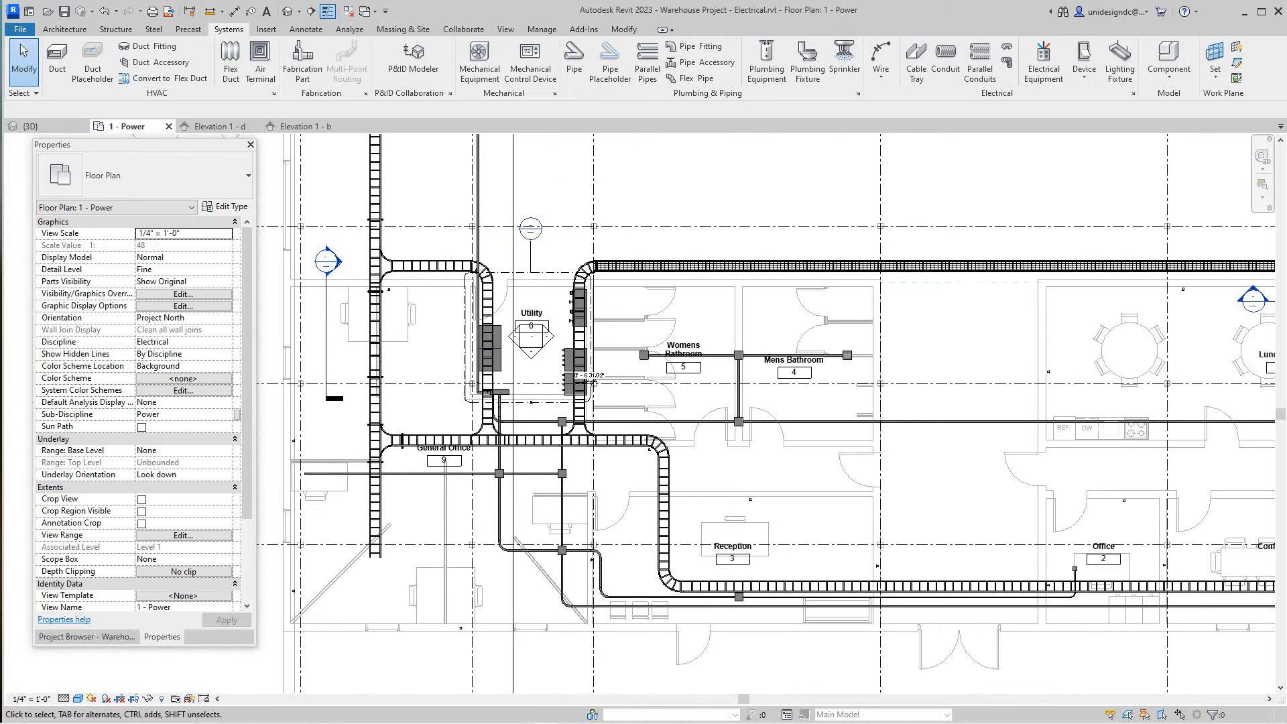
click(86, 636)
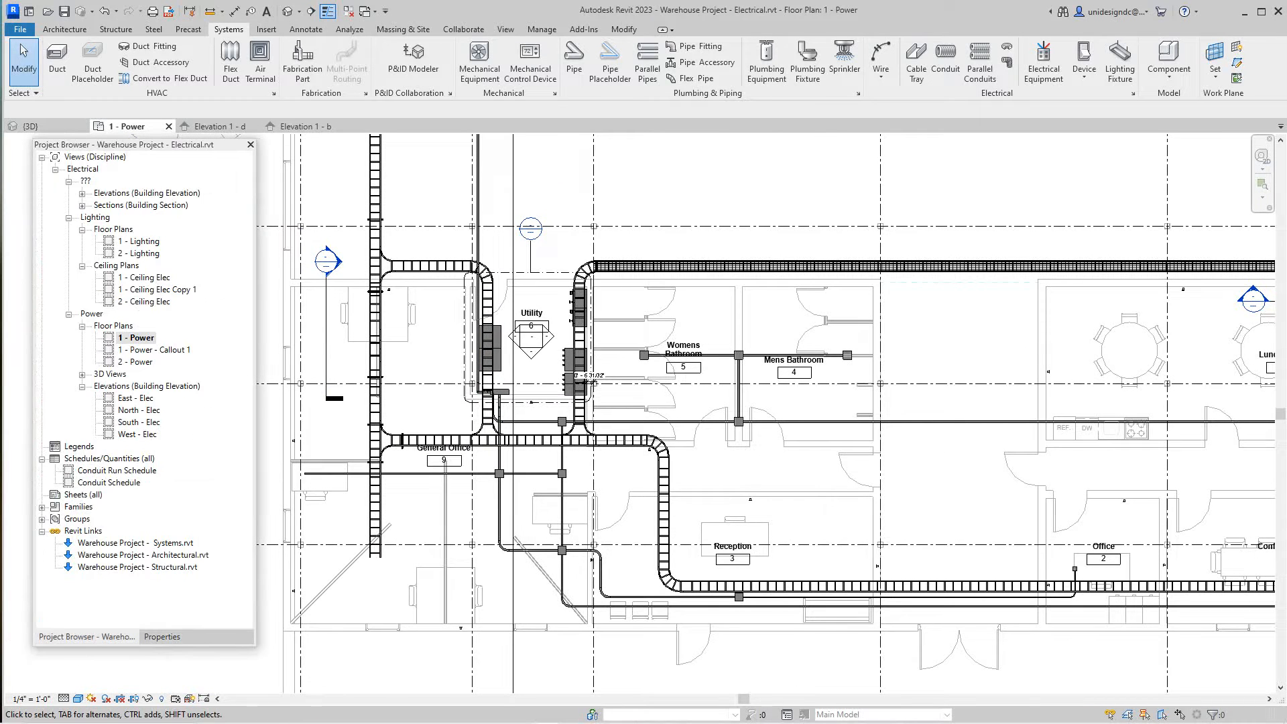
scroll(614, 438, down, 2)
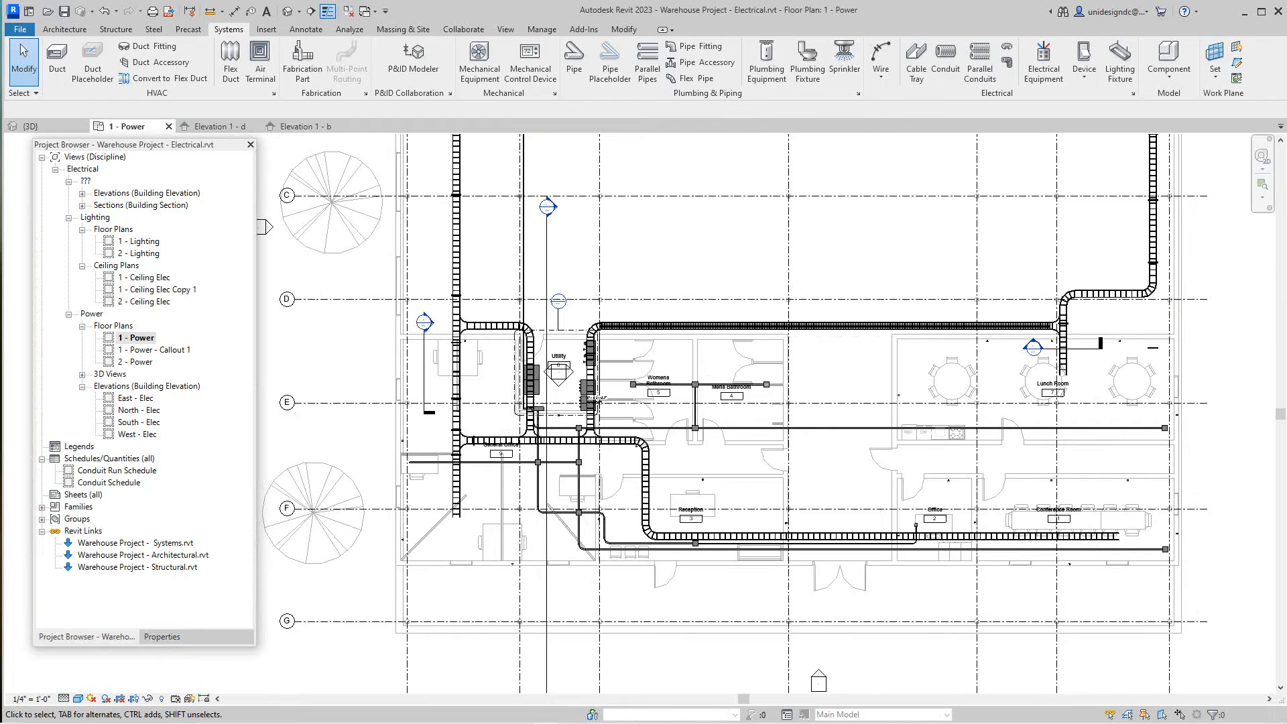
scroll(561, 418, up, 2)
Check Elevation 1 - d for the lowered tray, and return to Elevation 1 - b.
click(220, 126)
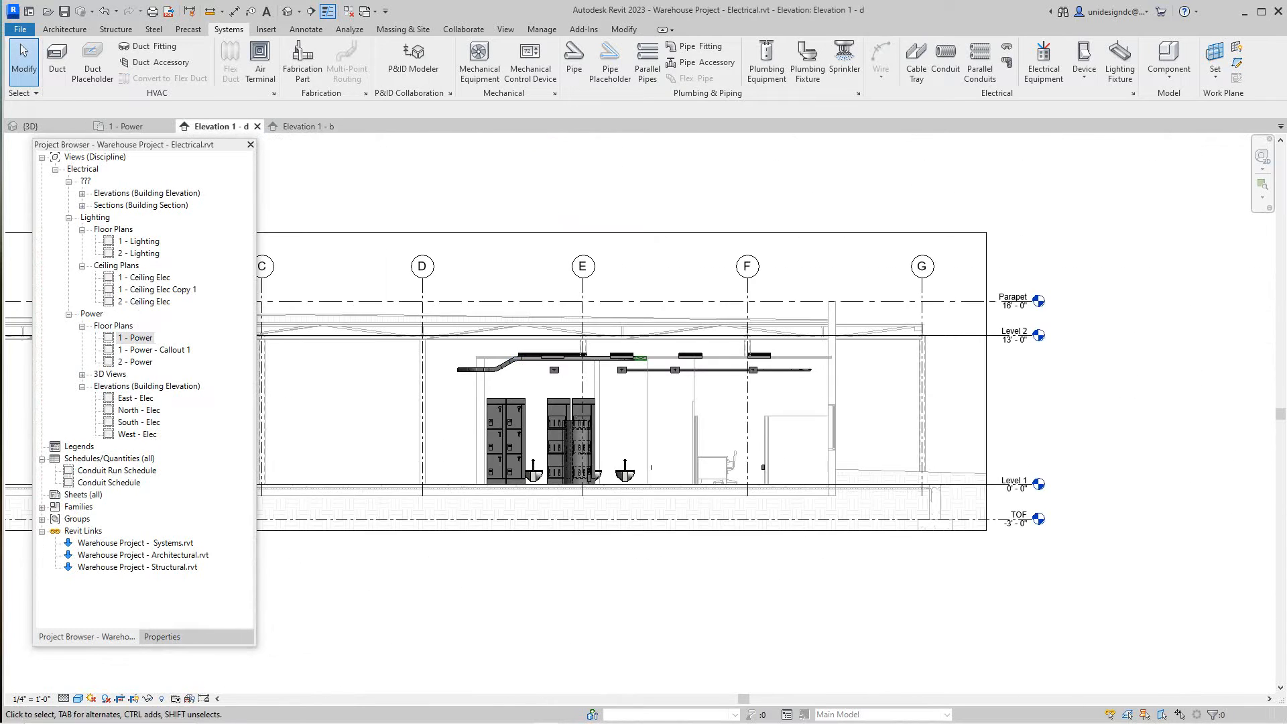
scroll(599, 514, up, 2)
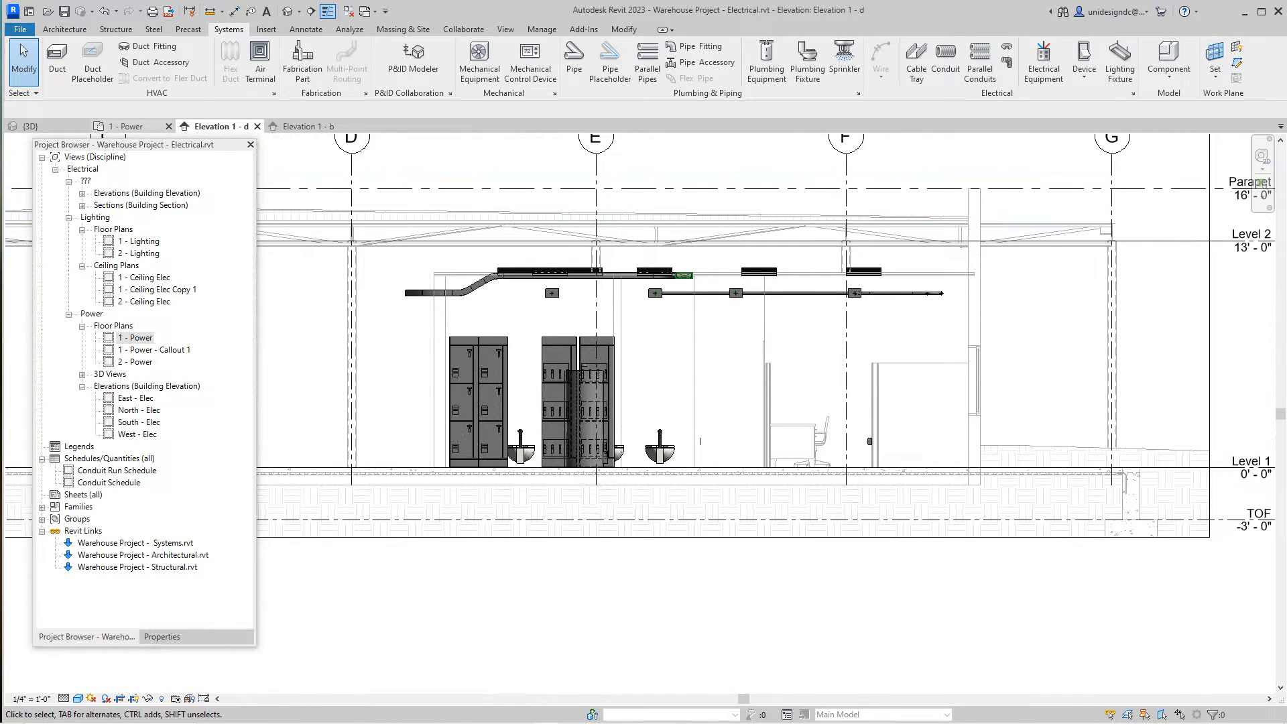
click(305, 126)
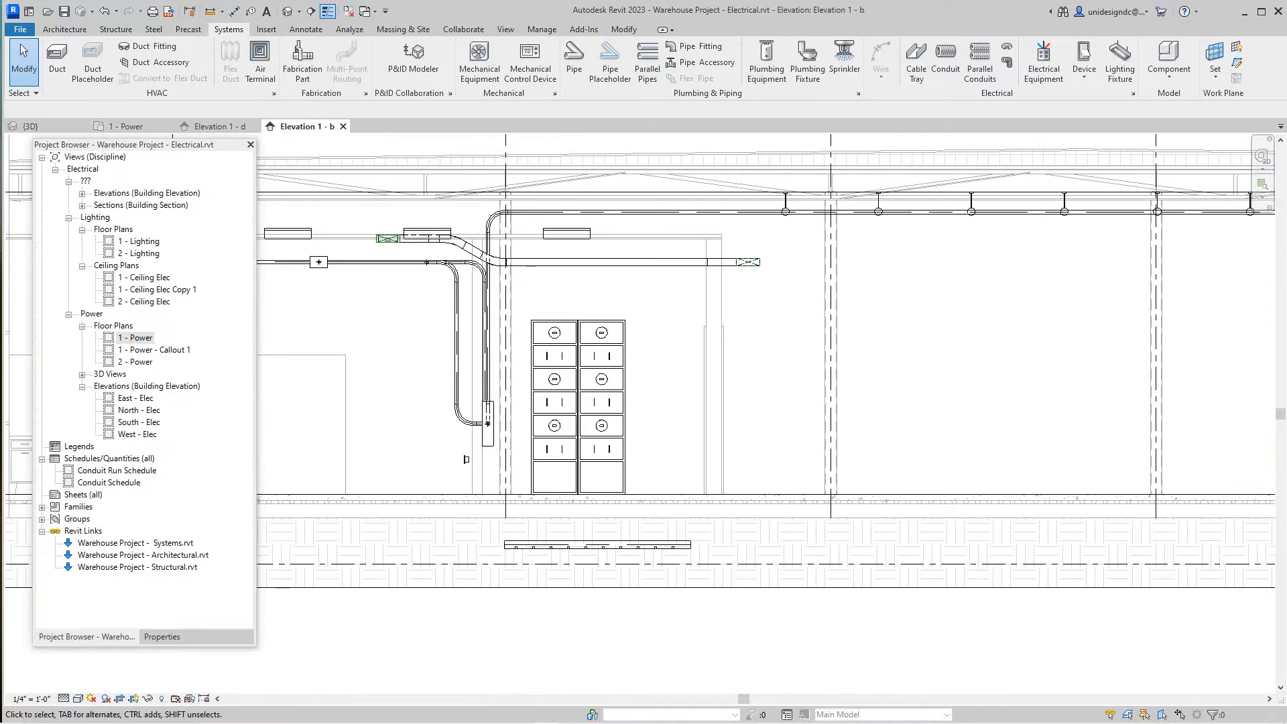
Extend the cable tray beneath the Level 1 floor horizontally from its end between grids E and D to just past grid C.
scroll(413, 427, up, 2)
click(599, 557)
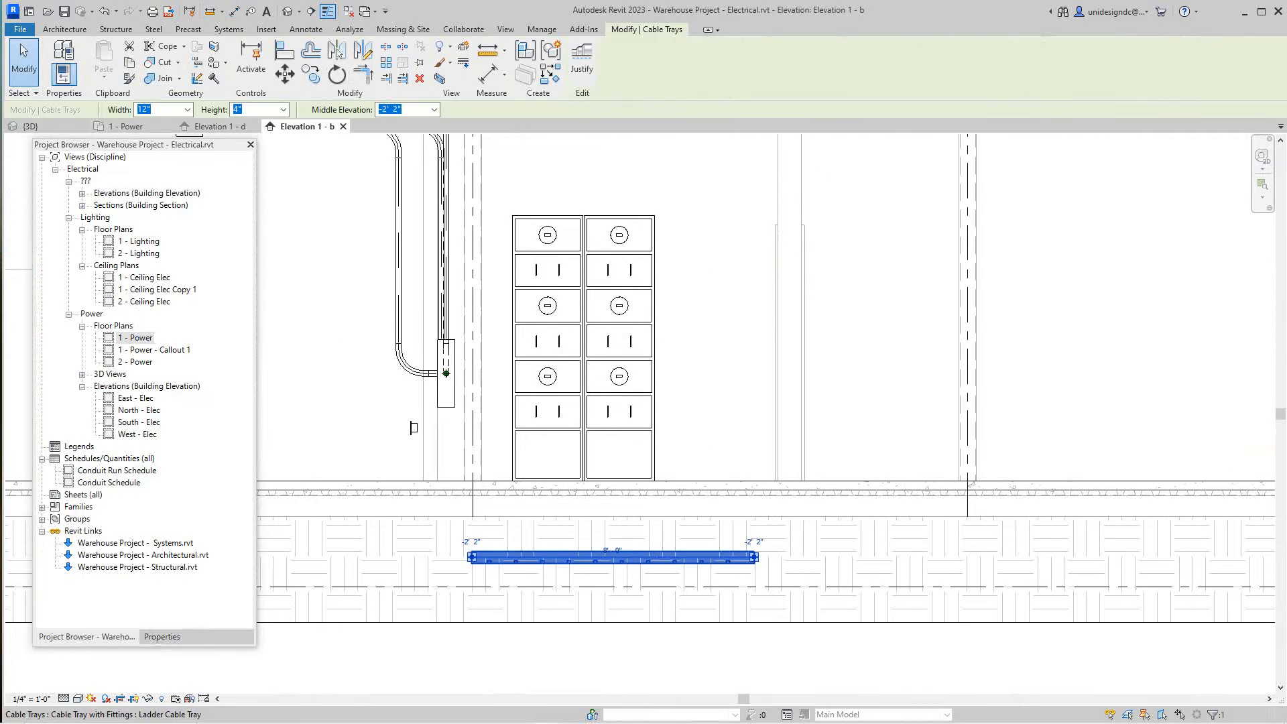
scroll(600, 557, down, 2)
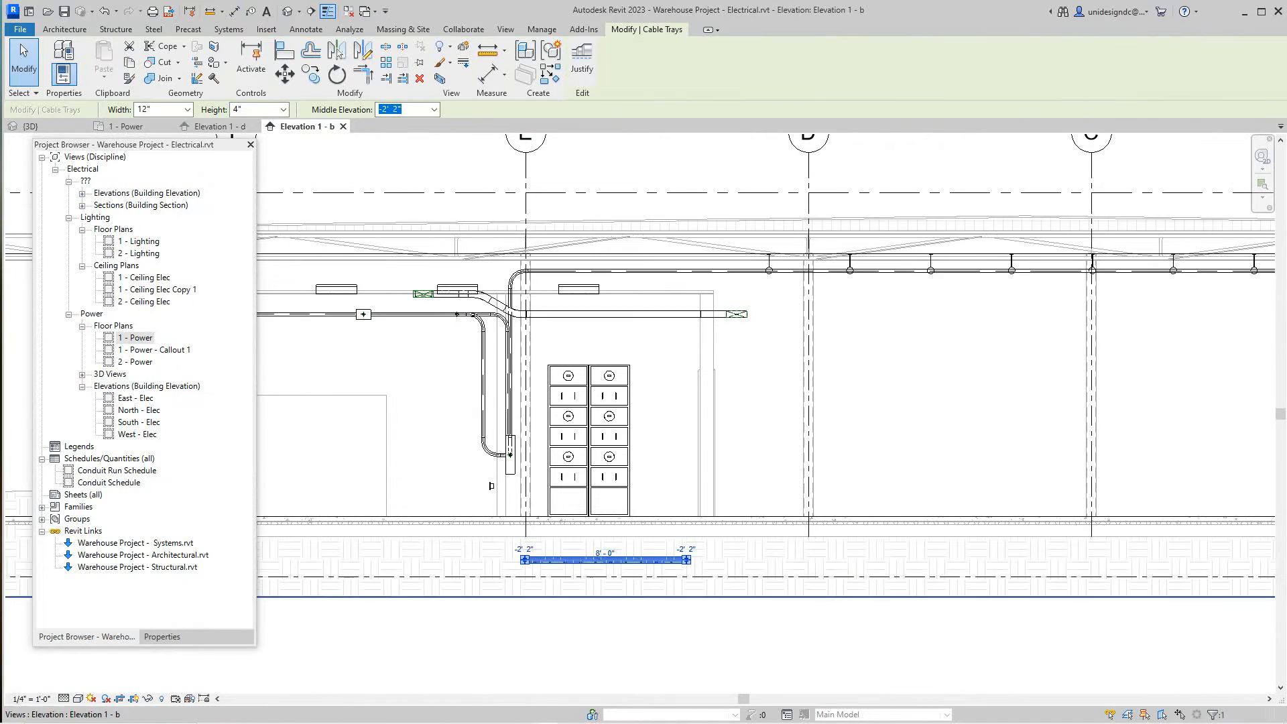
scroll(779, 587, up, 2)
scroll(638, 537, up, 4)
middle_drag(638, 537, 673, 522)
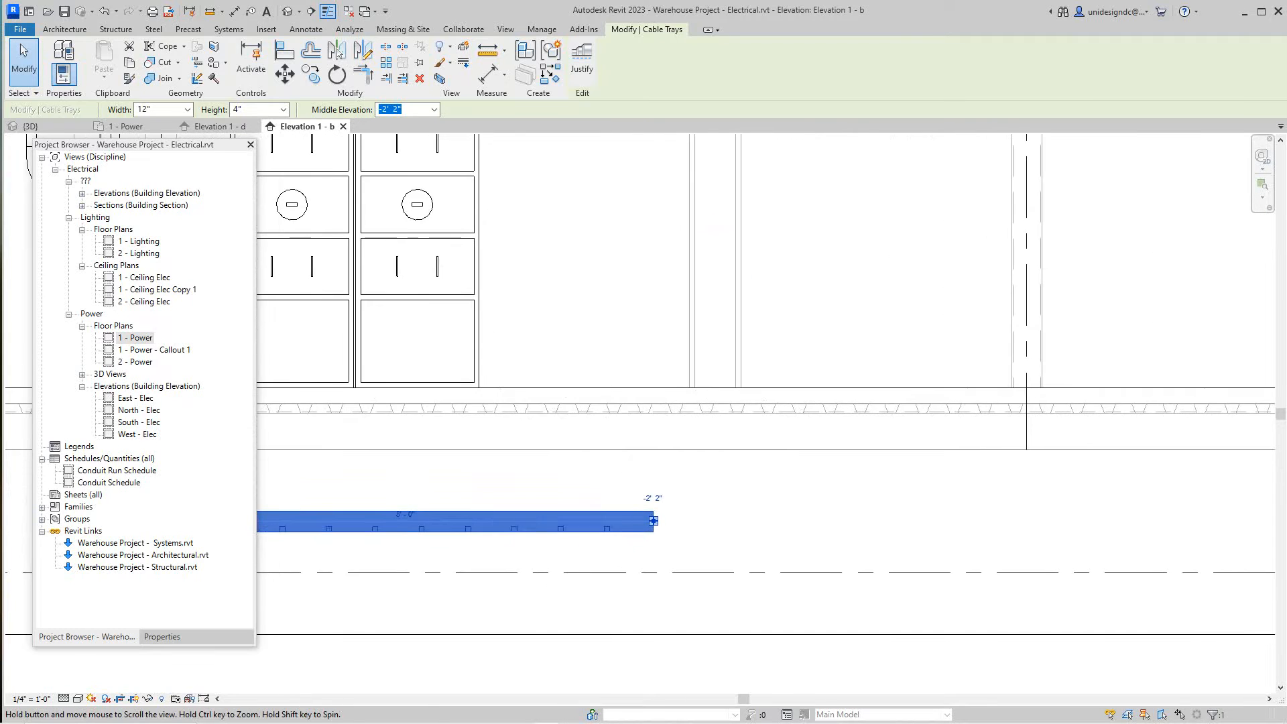
scroll(673, 522, down, 3)
right_click(662, 522)
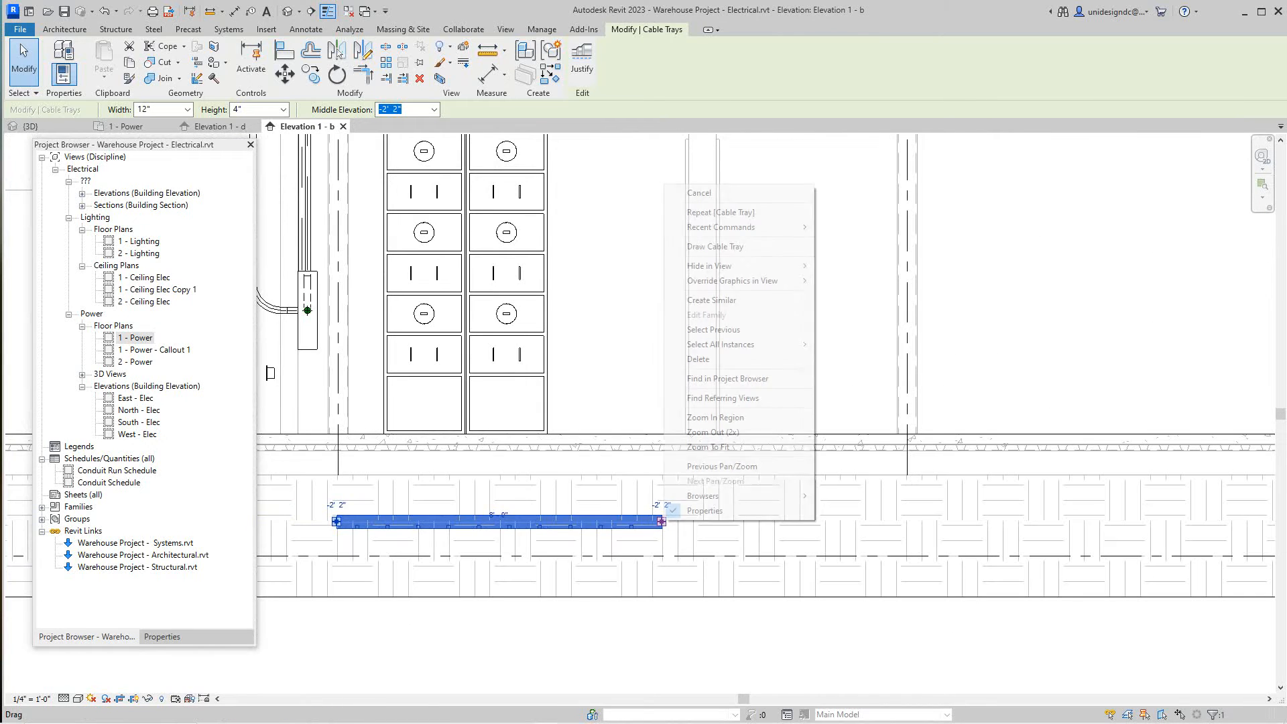
click(714, 246)
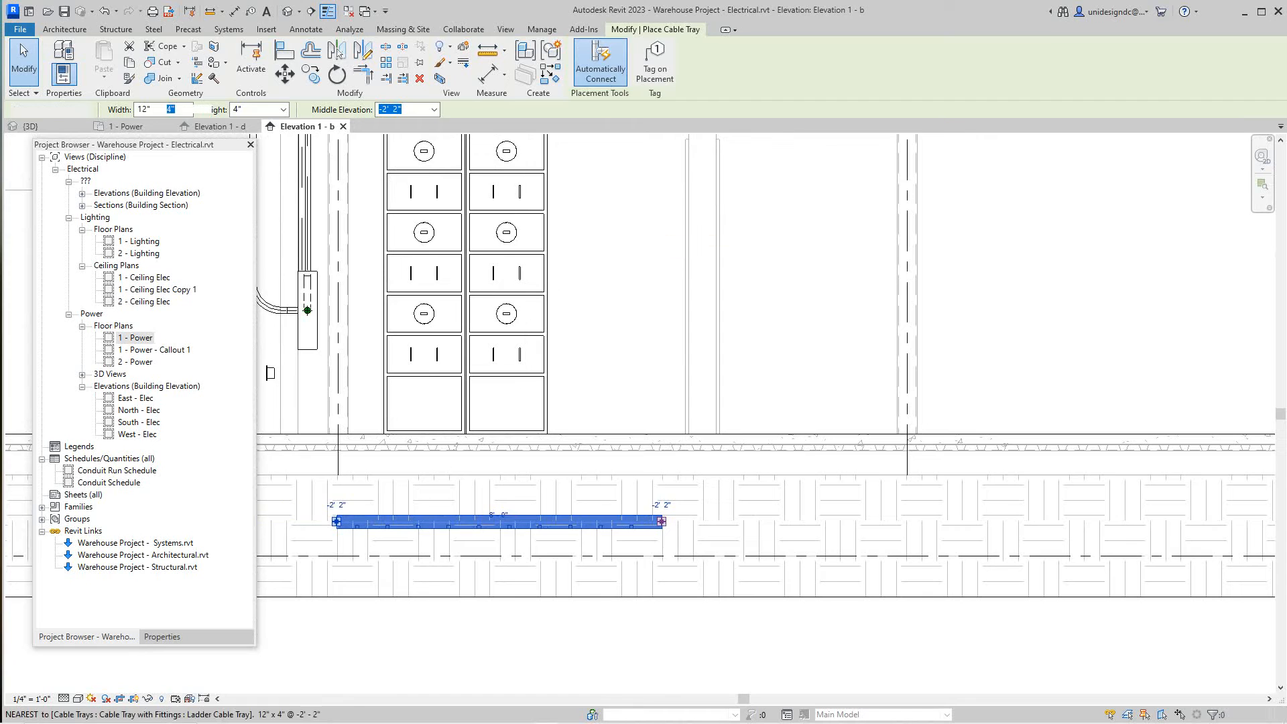
scroll(764, 522, down, 3)
middle_drag(764, 522, 568, 501)
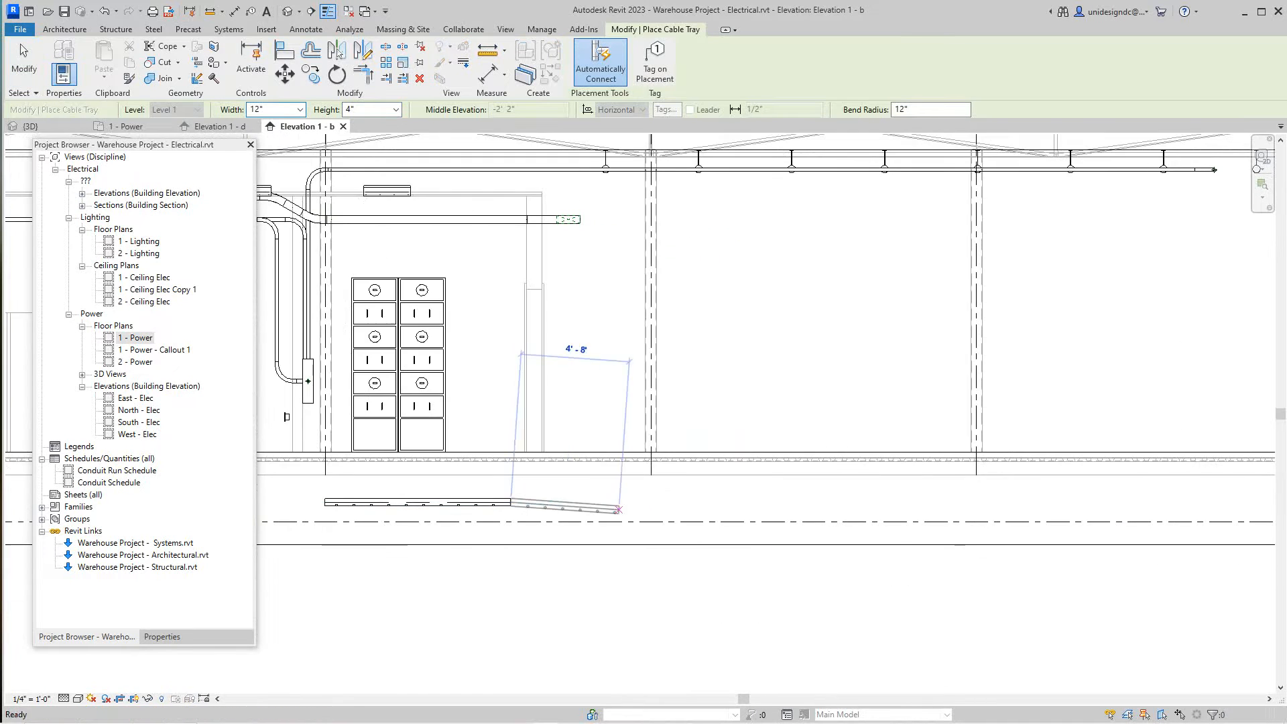
click(1097, 502)
right_click(1103, 502)
click(1138, 509)
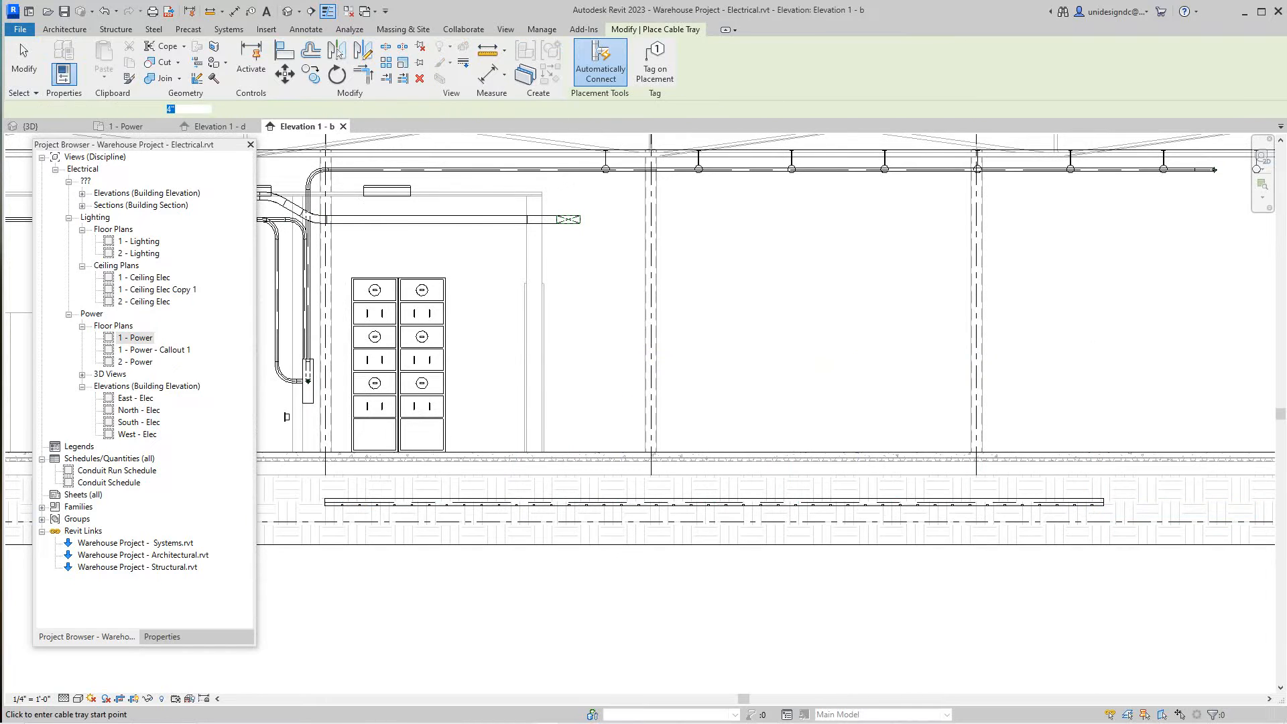
scroll(404, 394, down, 2)
middle_drag(404, 394, 690, 472)
scroll(690, 471, up, 1)
scroll(624, 569, down, 1)
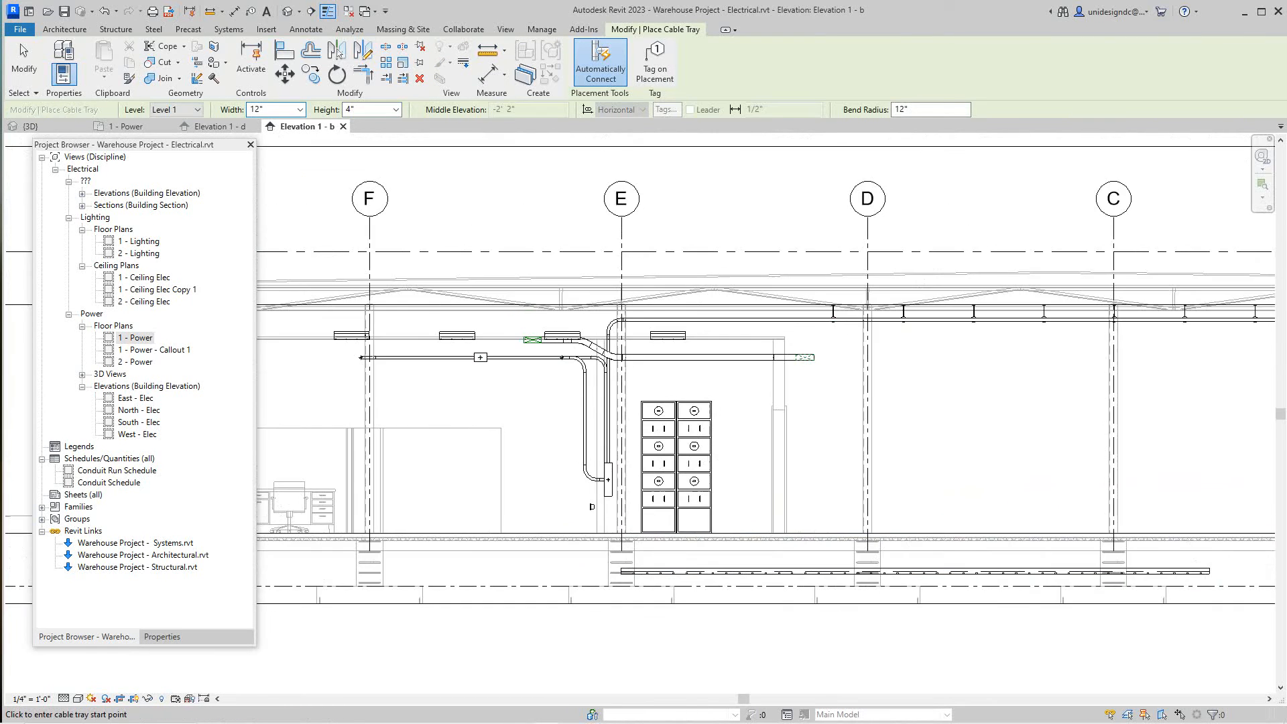
scroll(623, 569, up, 2)
scroll(629, 567, up, 1)
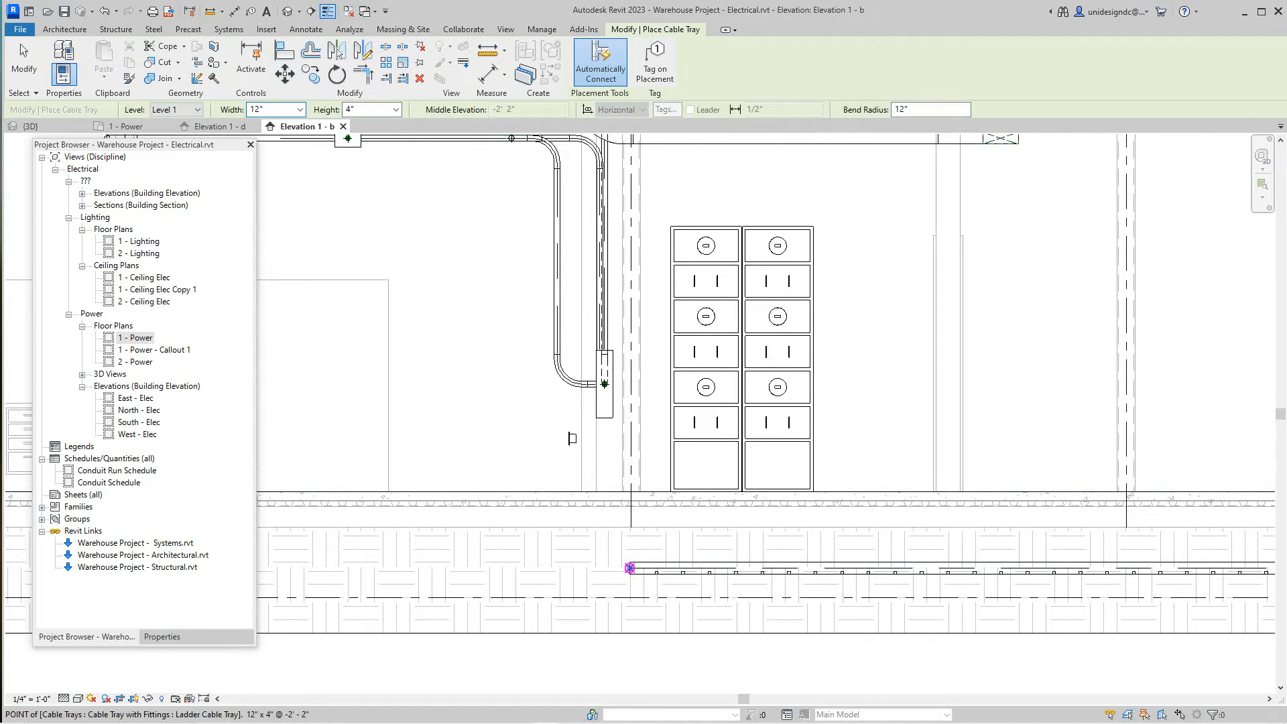
click(629, 568)
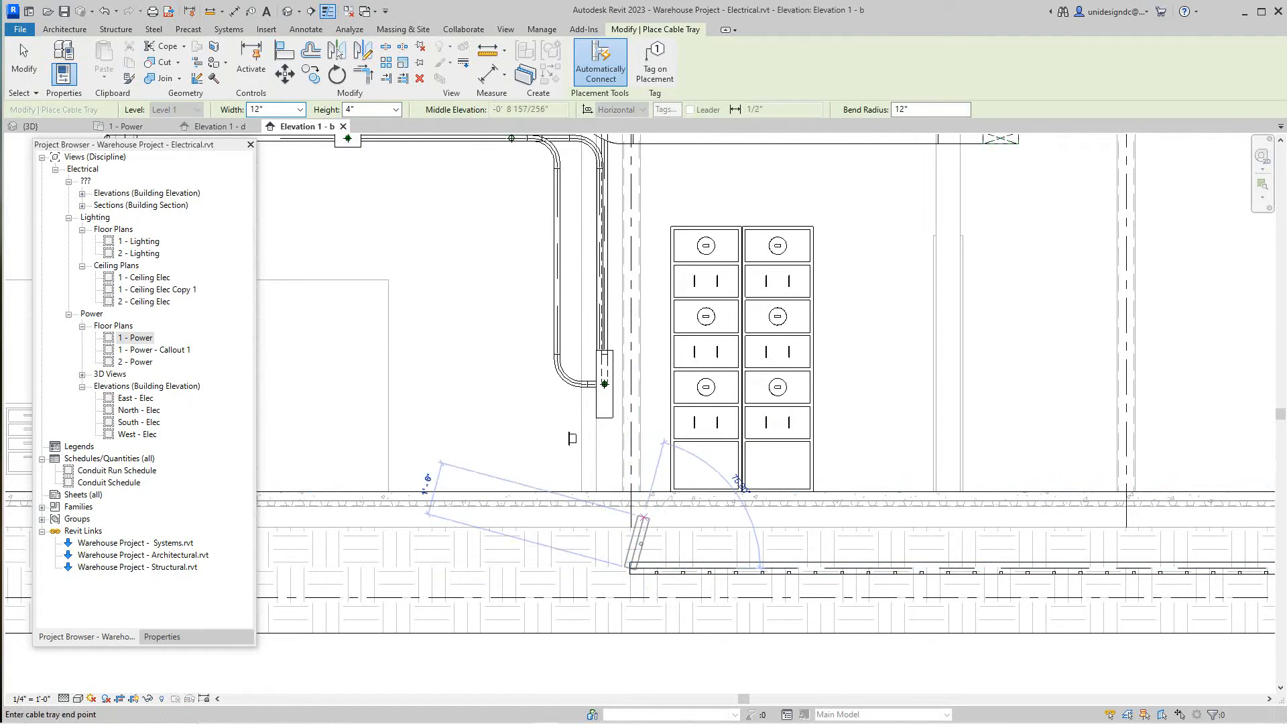
right_click(622, 522)
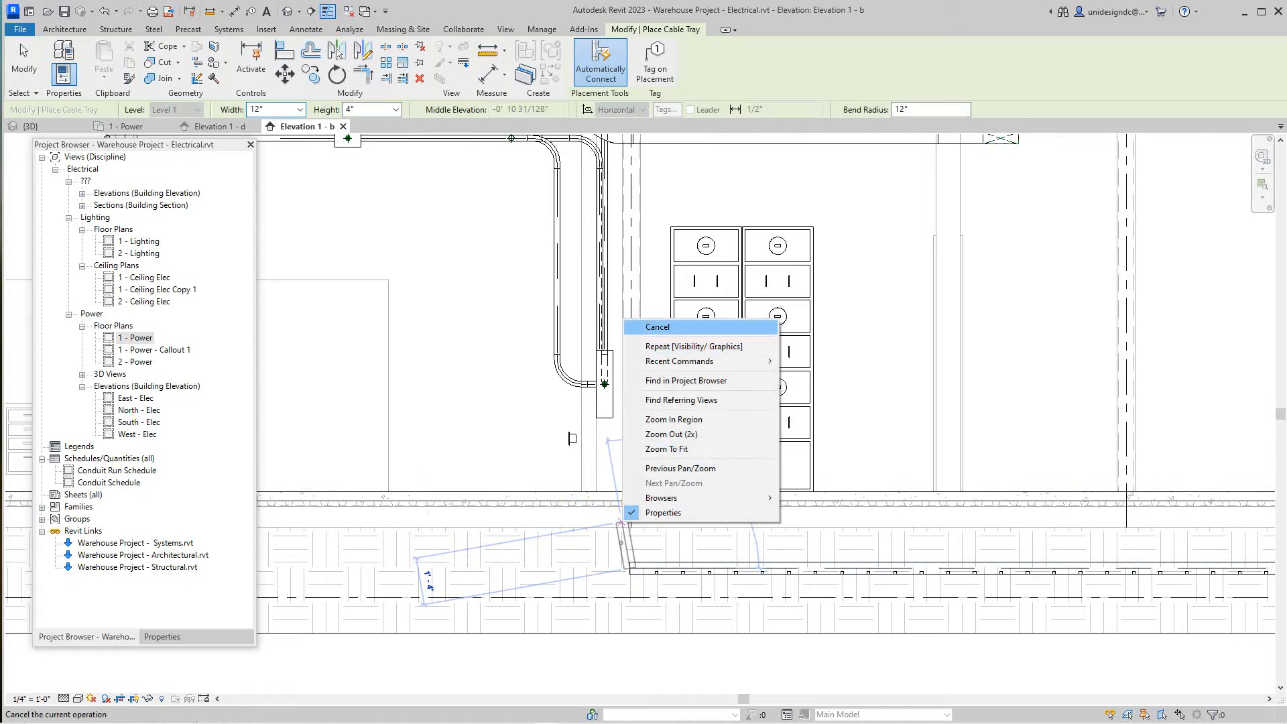
click(657, 326)
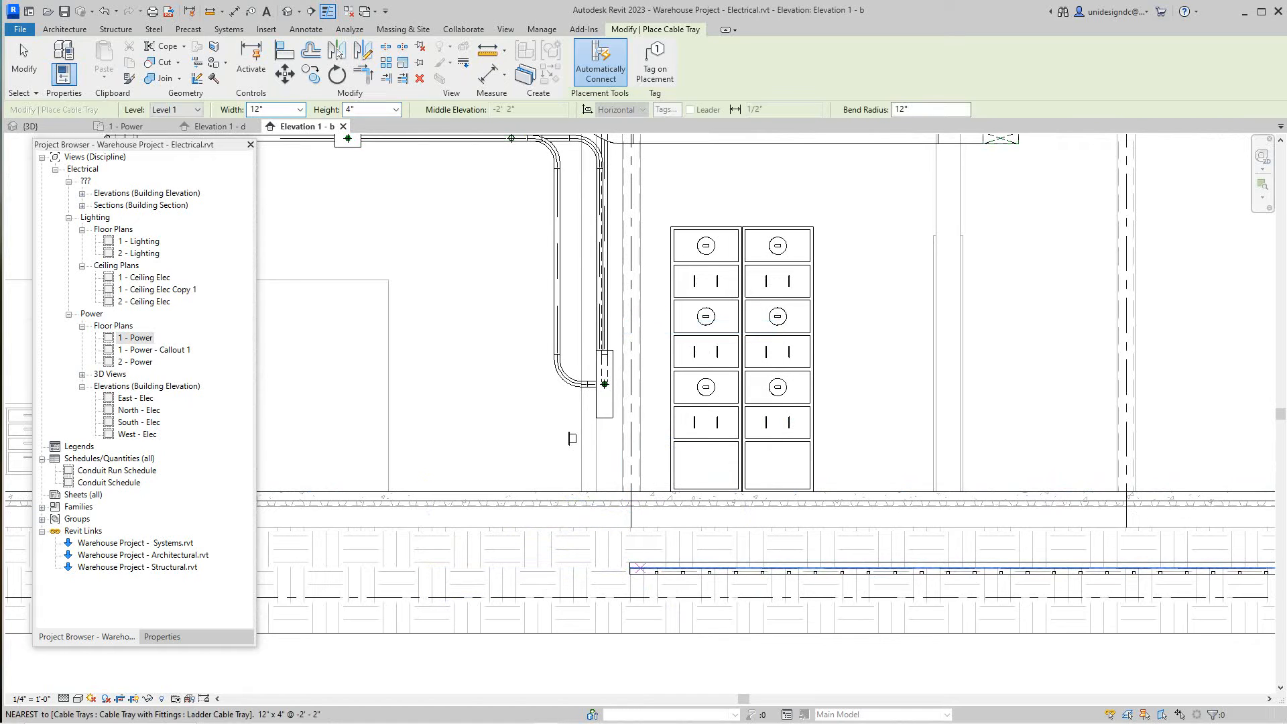
right_click(641, 331)
click(677, 340)
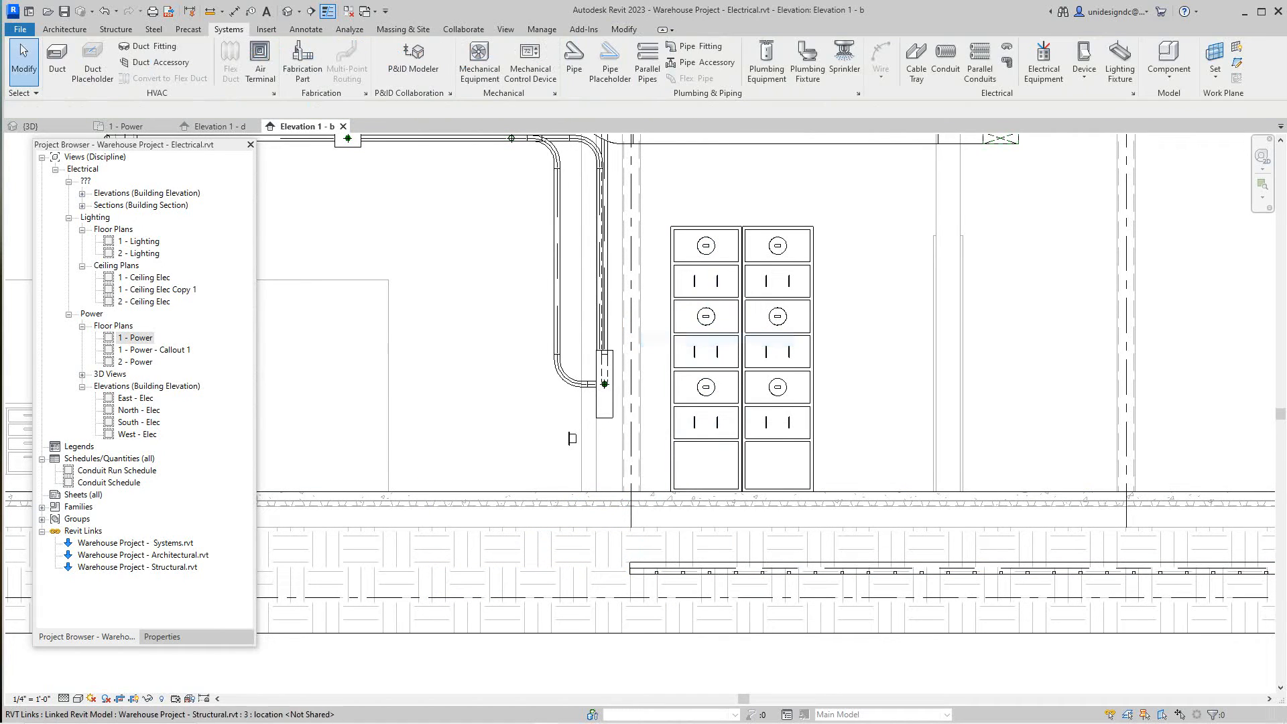
Shorten the underfloor cable tray by moving its end at grid E to beneath the switchboard nearest that grid.
click(631, 569)
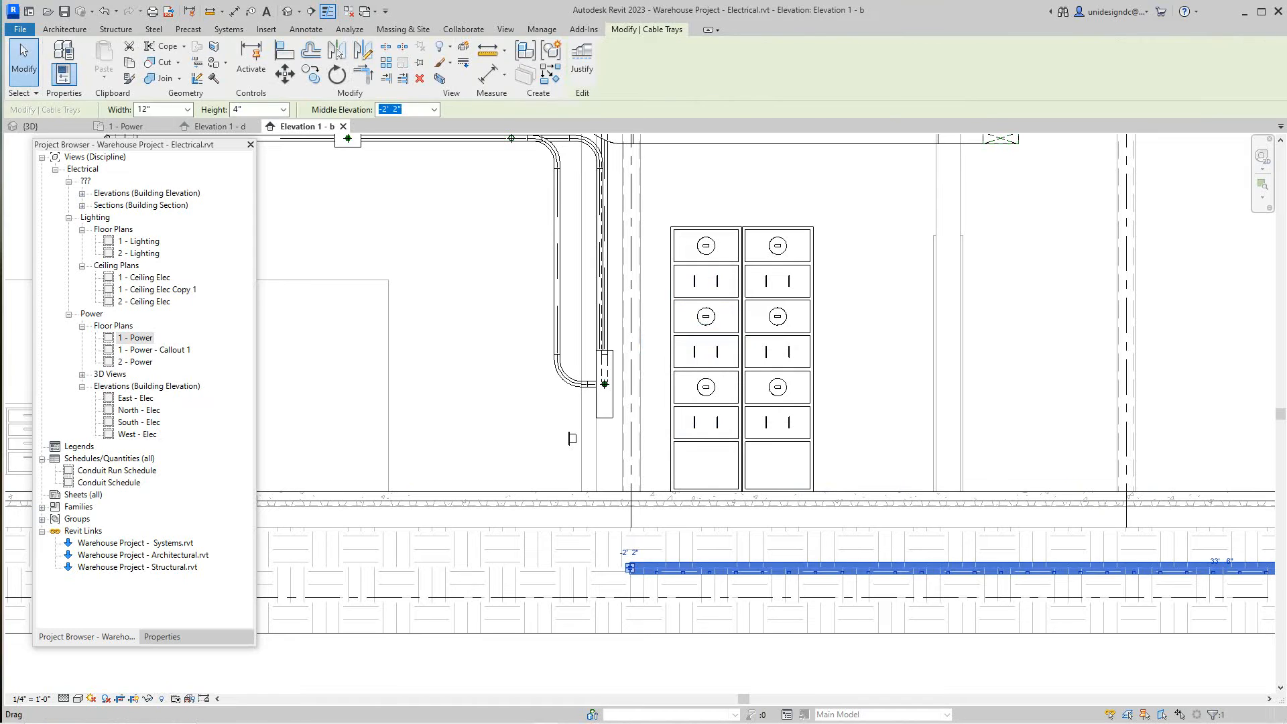
drag(630, 567, 733, 568)
scroll(733, 568, up, 2)
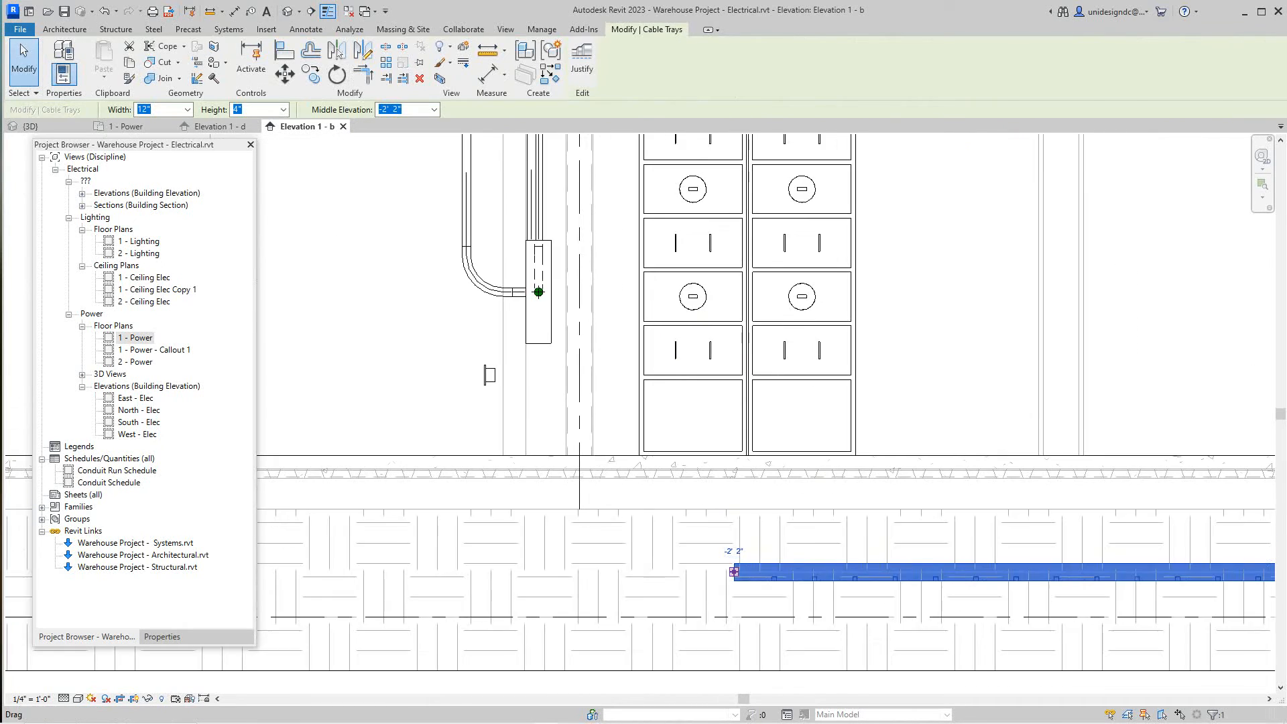
Draw a vertical cable tray riser about 2'-6" tall from the underfloor tray's end up into the base of the switchboard.
right_click(733, 571)
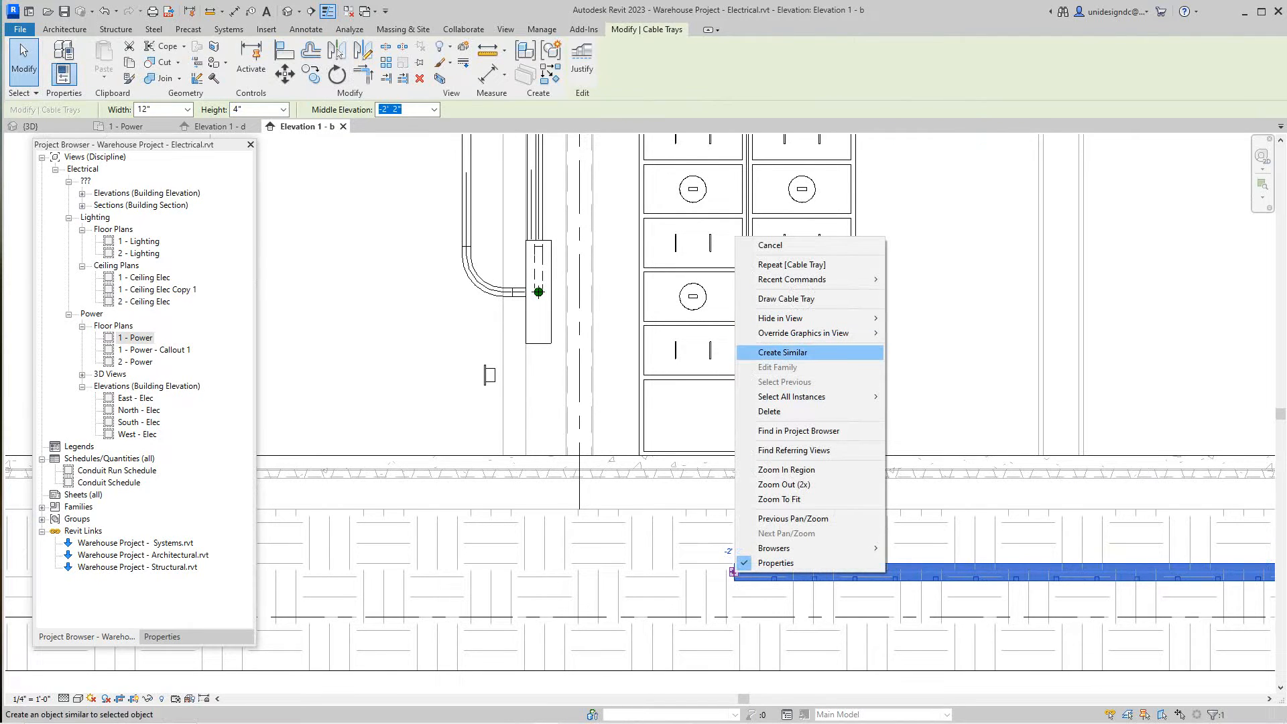
click(786, 299)
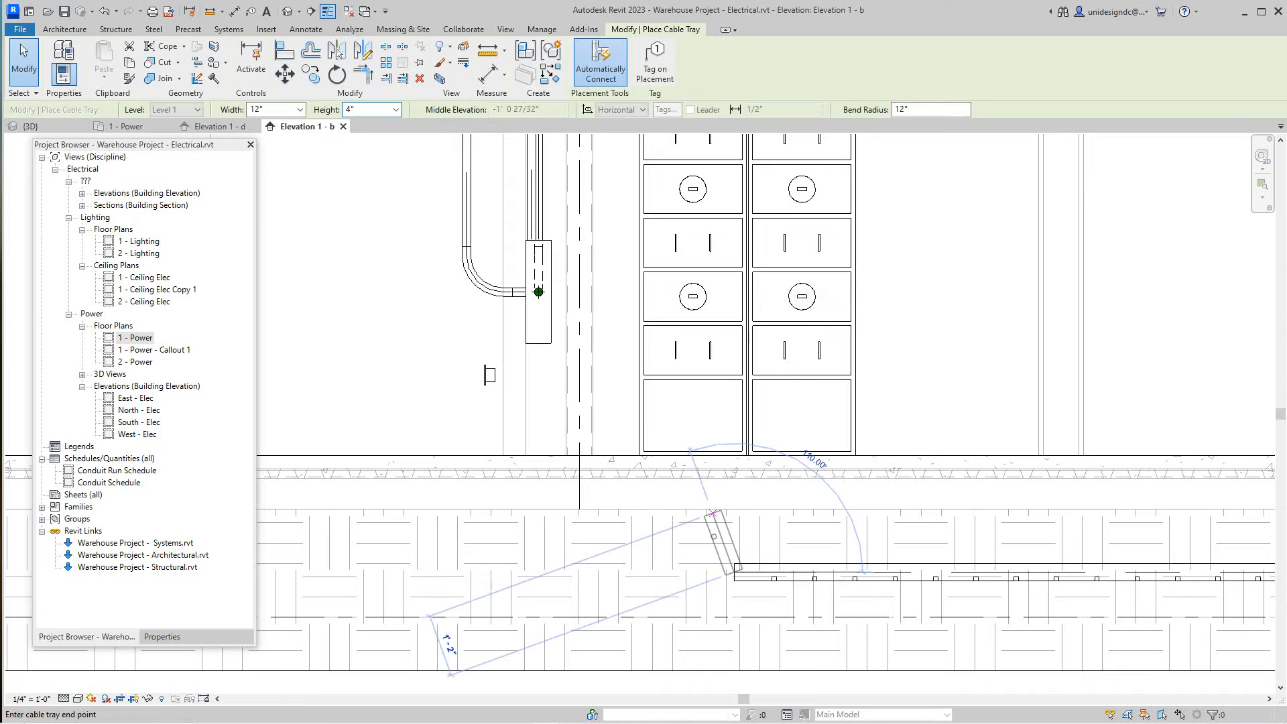
scroll(732, 450, up, 2)
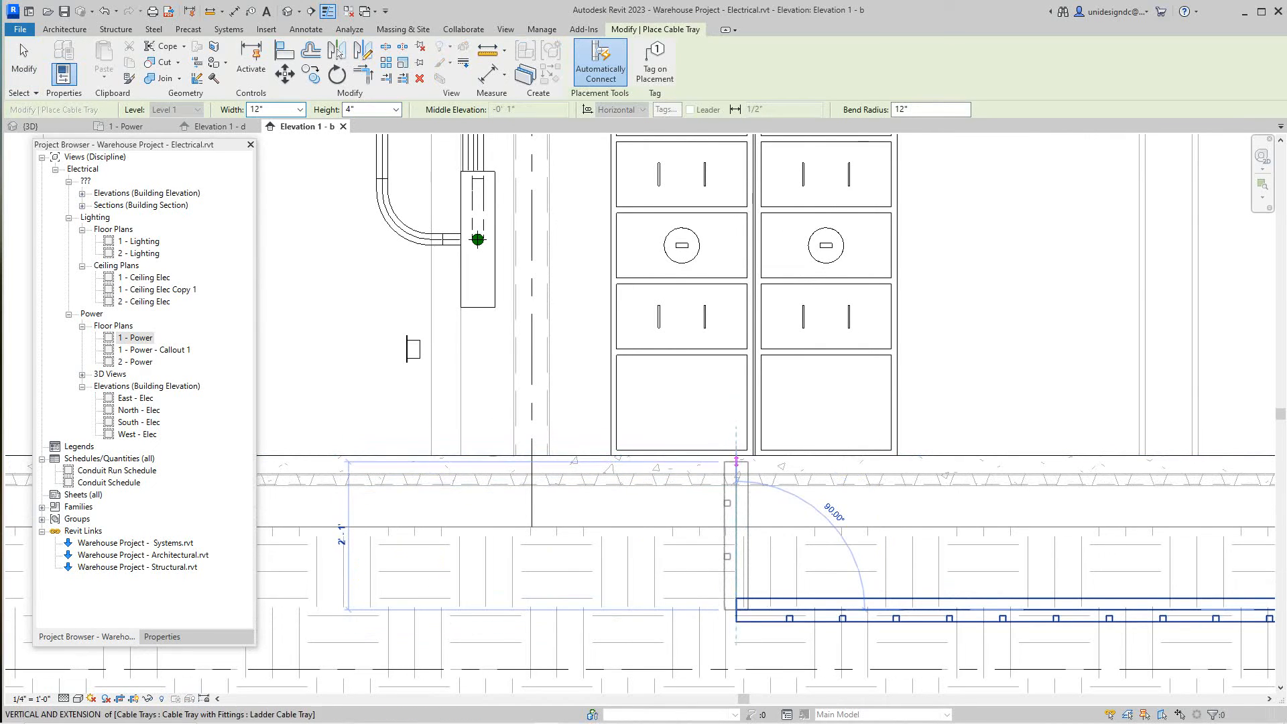
right_click(724, 498)
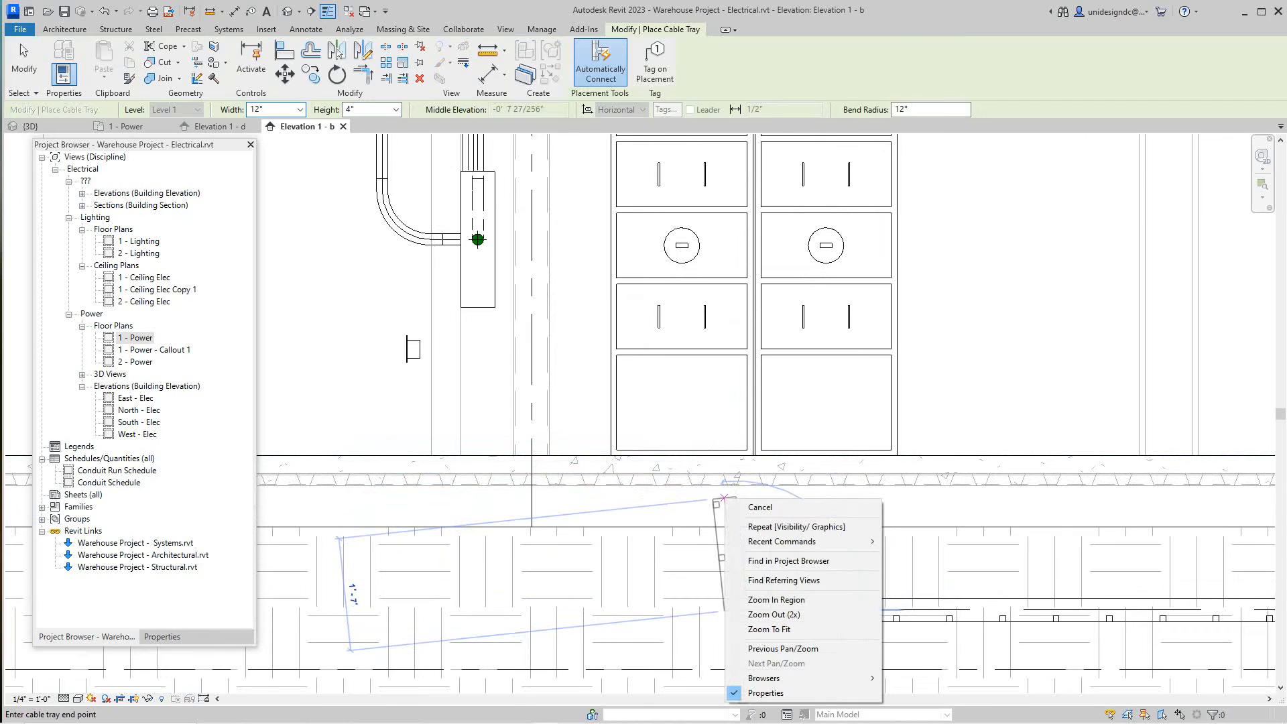
click(760, 506)
scroll(760, 507, down, 1)
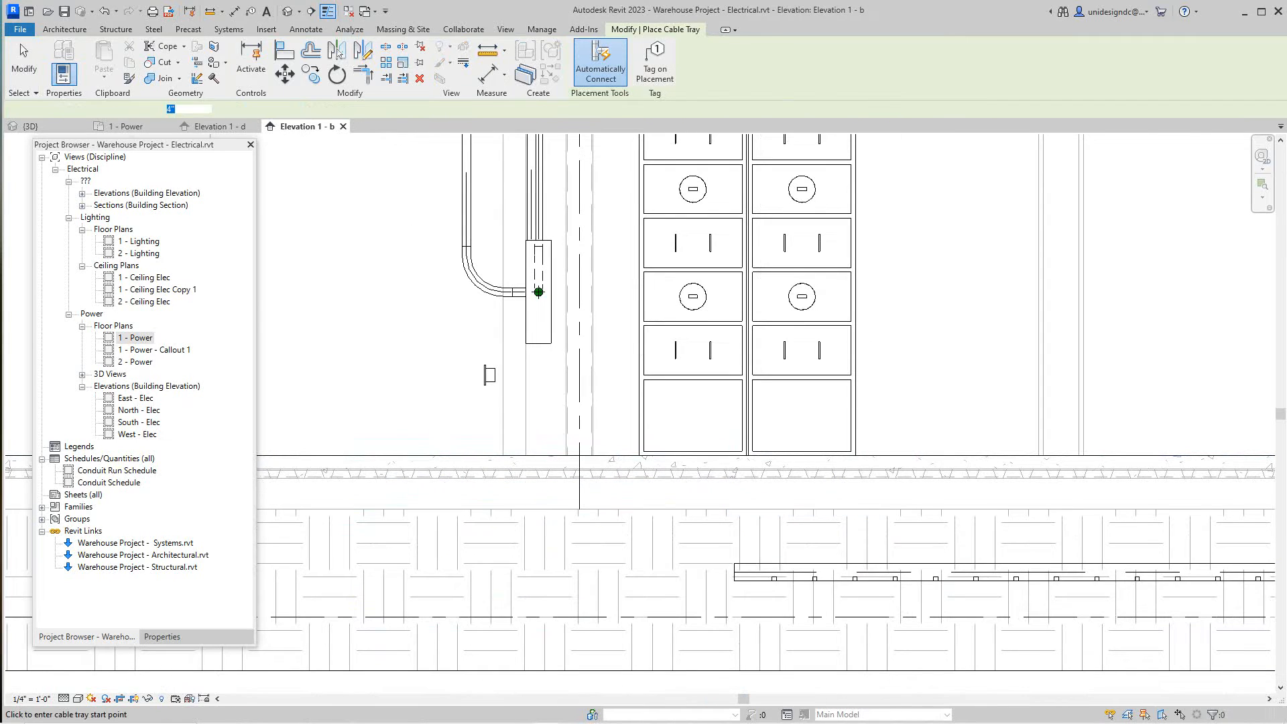
click(733, 571)
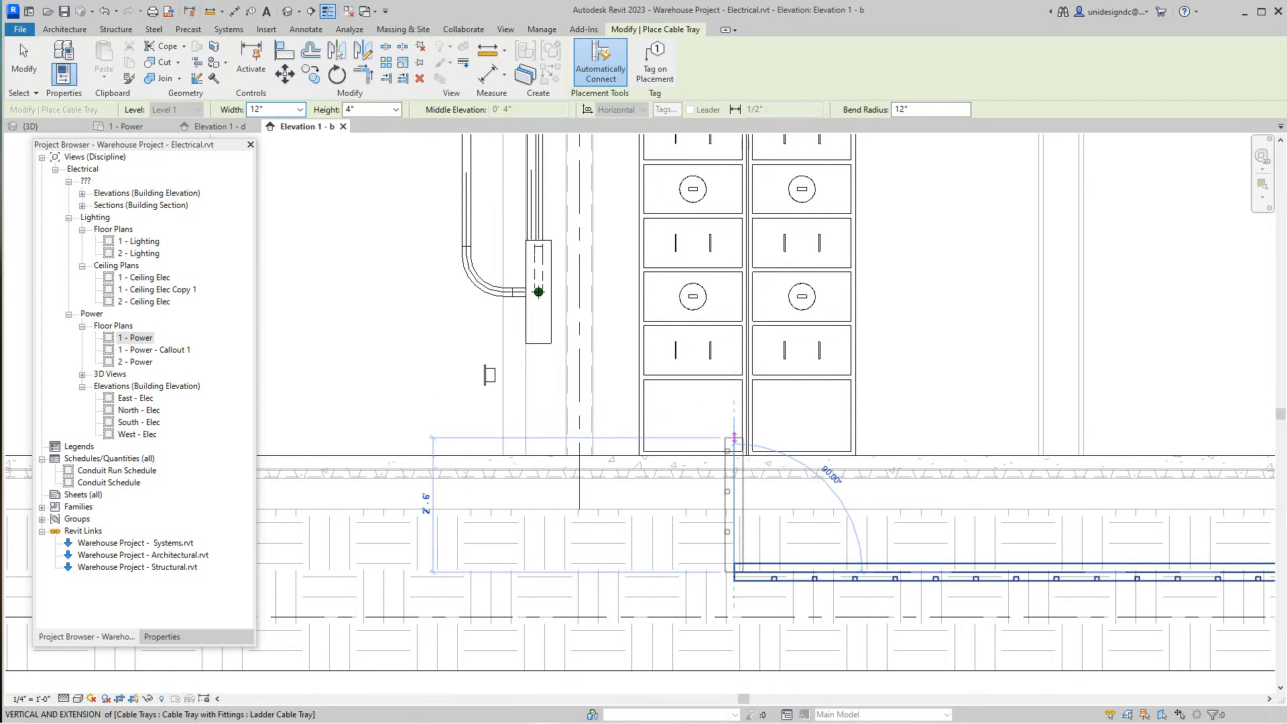
right_click(738, 436)
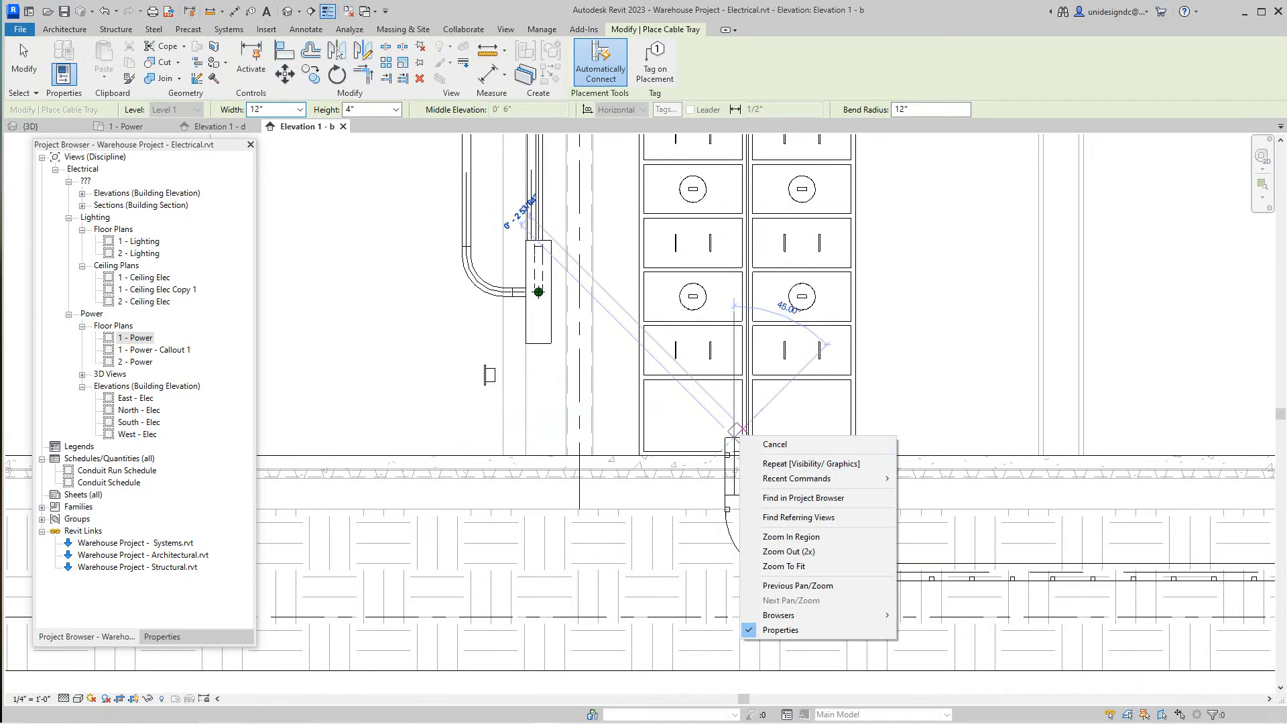
click(771, 444)
scroll(411, 268, down, 3)
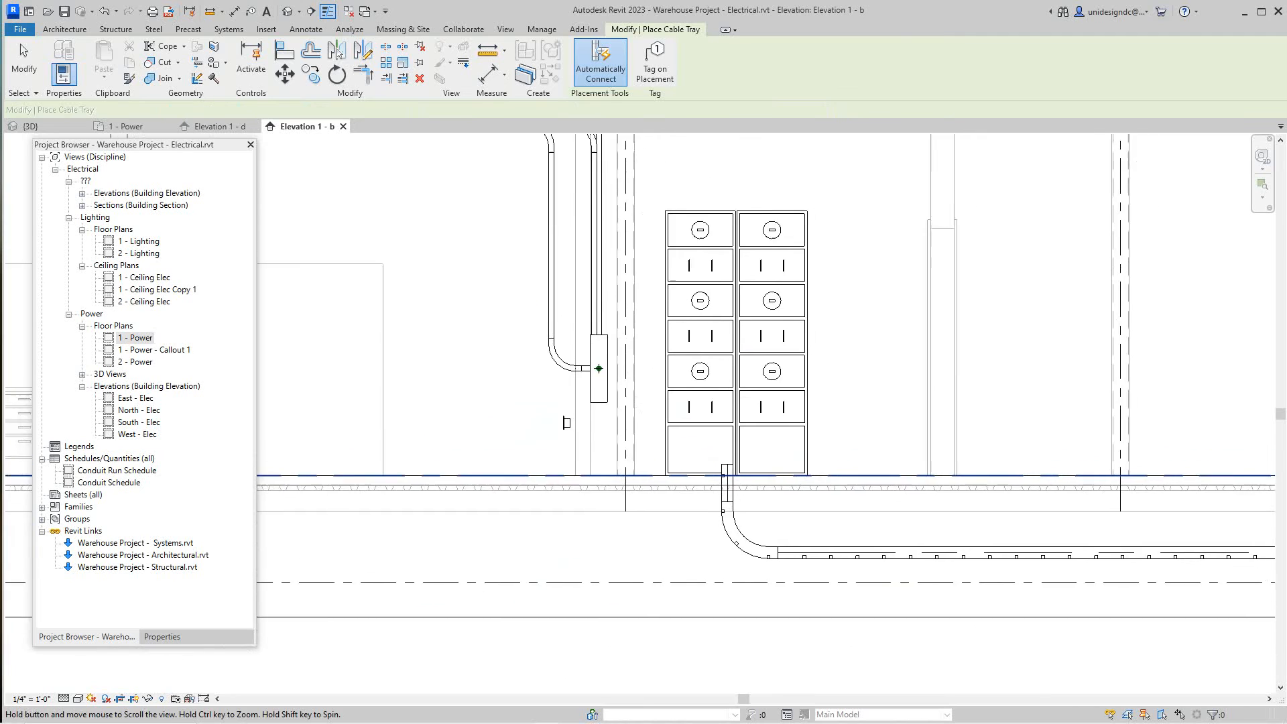
scroll(740, 499, down, 2)
middle_drag(737, 501, 441, 401)
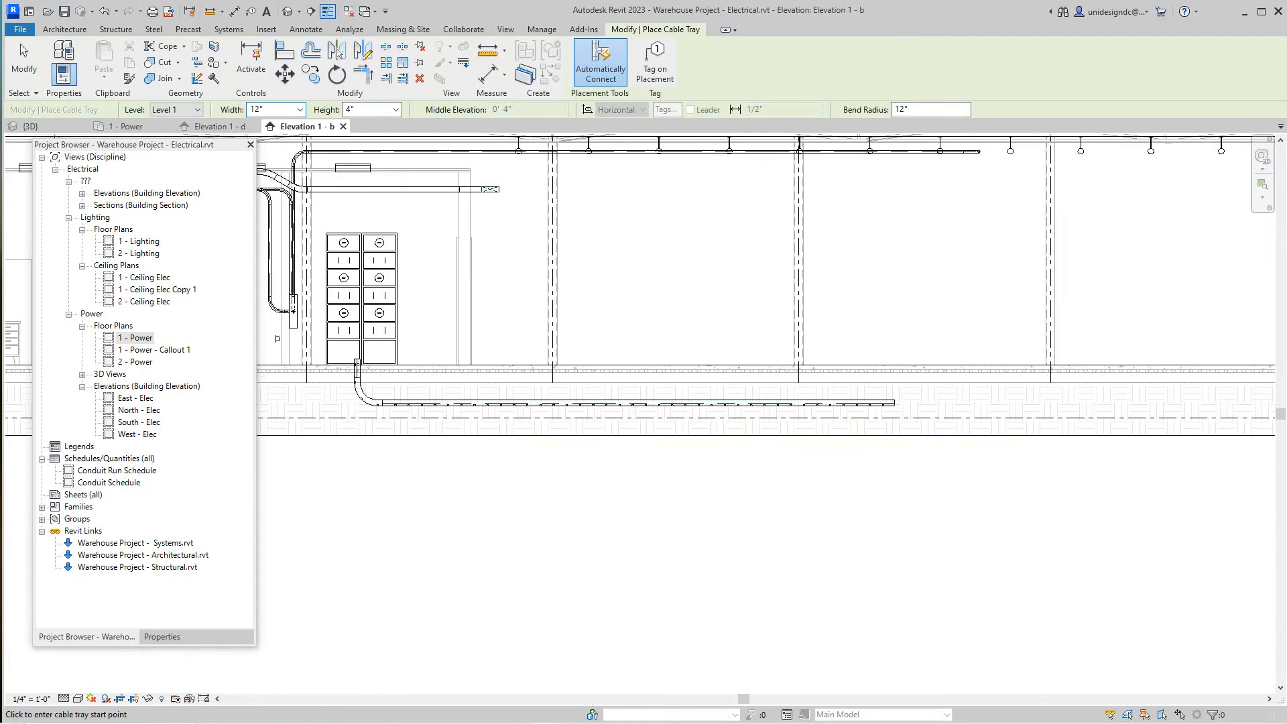
scroll(697, 470, up, 2)
middle_drag(697, 469, 687, 472)
middle_drag(496, 361, 660, 422)
scroll(659, 422, up, 1)
key(Escape)
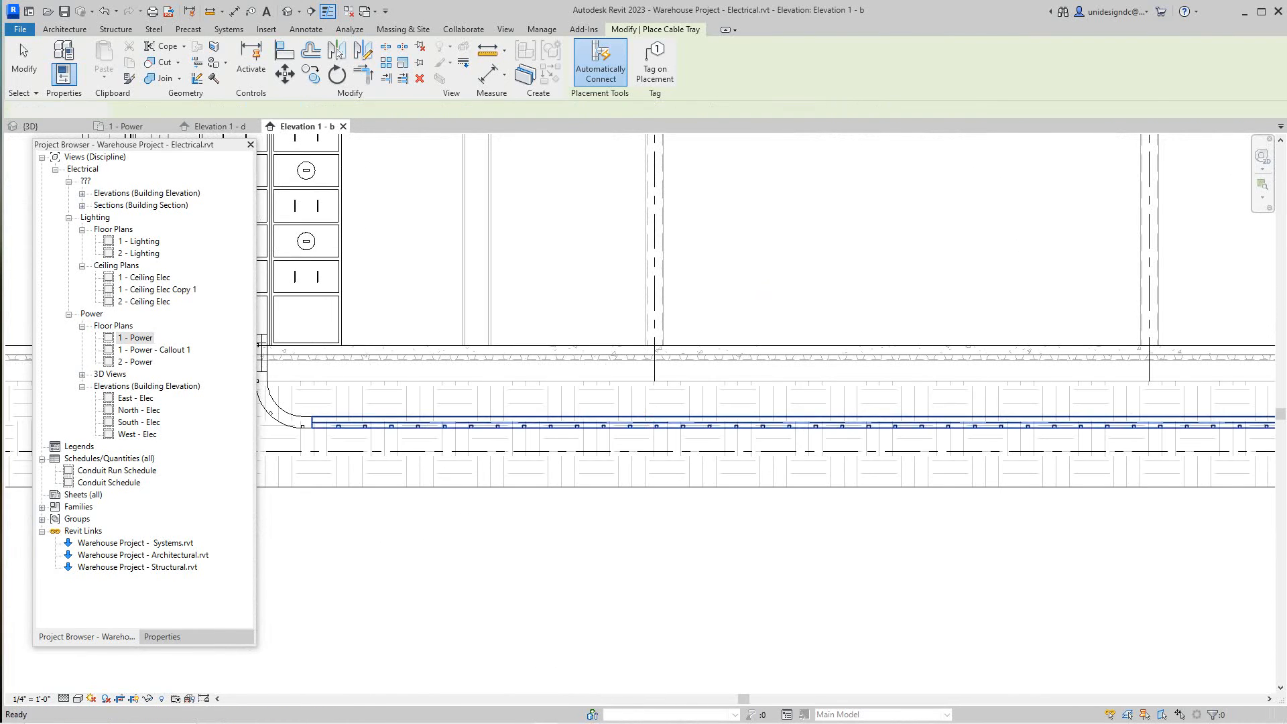
Copy the underfloor tray run together with its bend and riser about 1'-6" straight down.
click(661, 423)
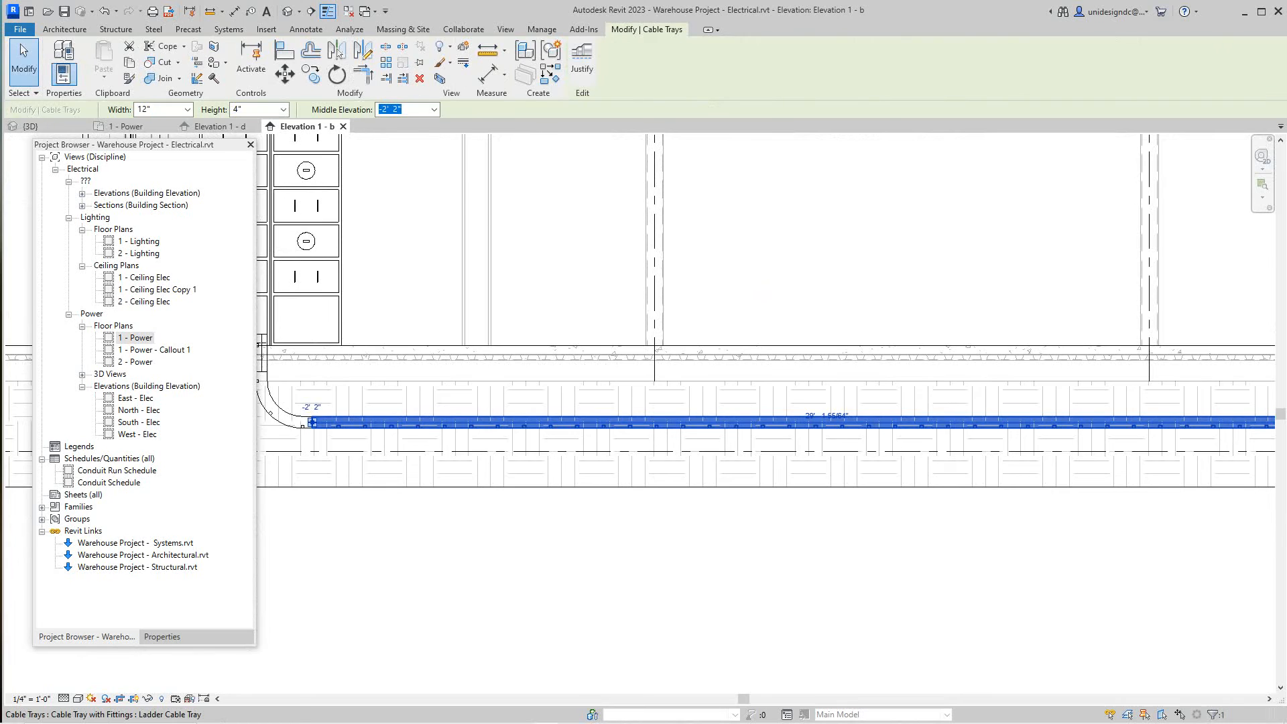
click(661, 423)
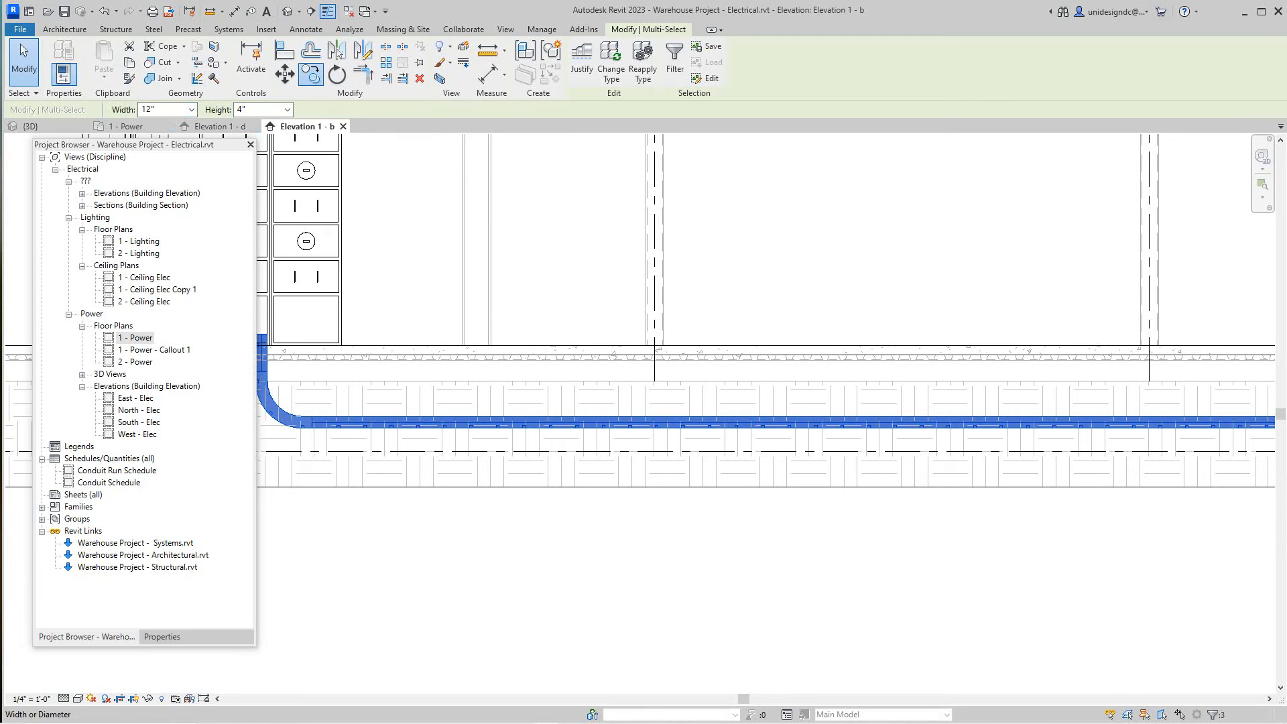
key(c)
key(o)
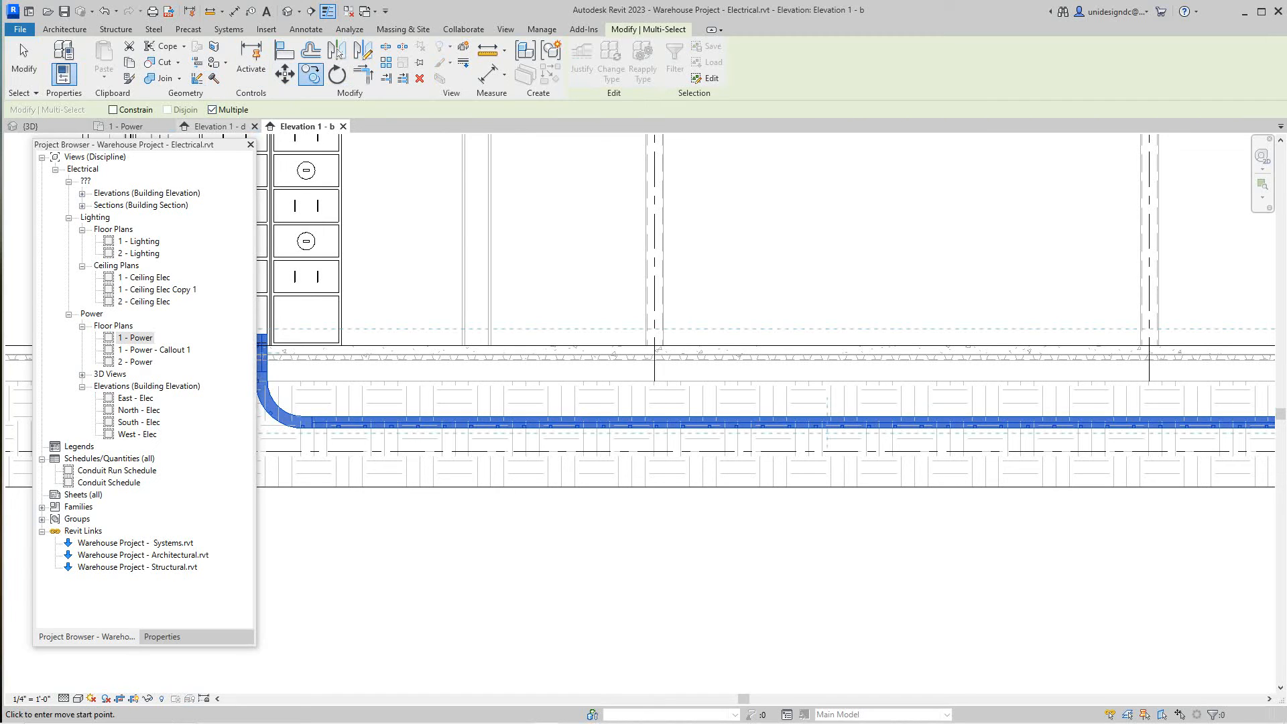
click(600, 446)
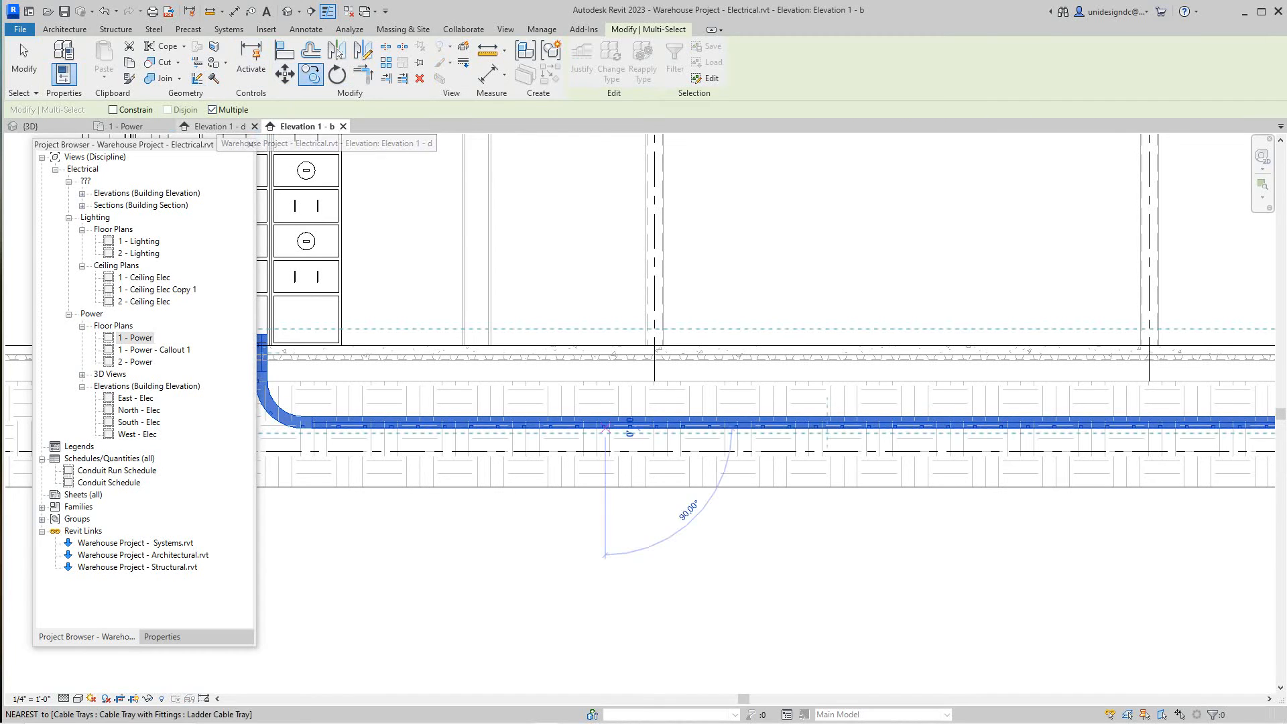
click(605, 488)
right_click(605, 480)
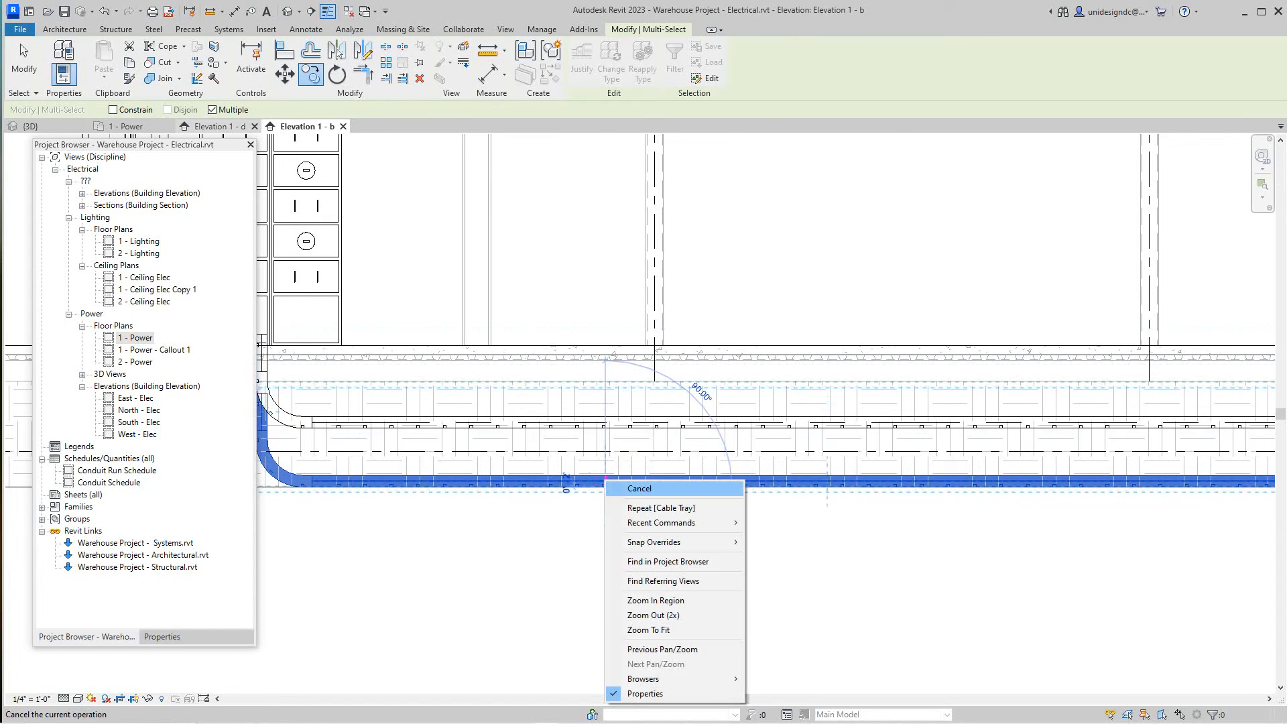
click(638, 488)
scroll(639, 489, down, 3)
middle_drag(640, 488, 731, 478)
scroll(731, 478, down, 1)
key(Escape)
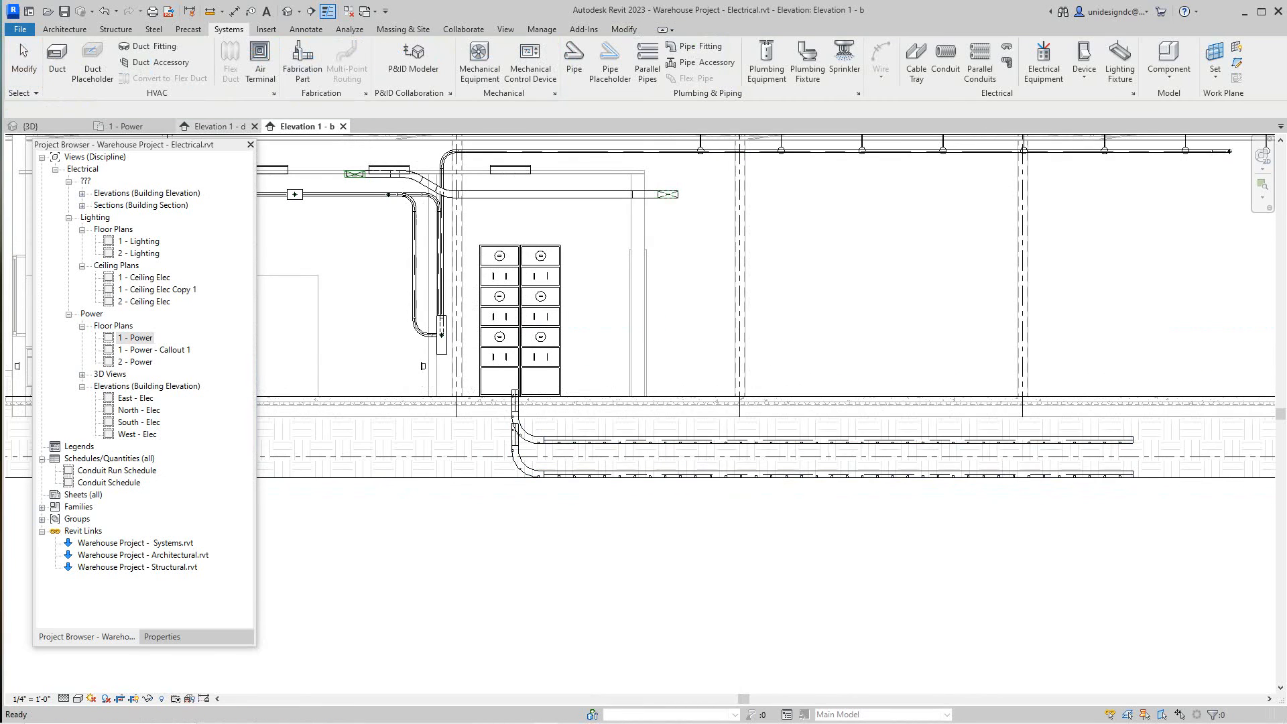
Shift the lower tray's bend and riser towards grid E, clear of the upper tray's riser.
scroll(546, 439, up, 2)
drag(516, 476, 485, 476)
scroll(484, 432, up, 2)
Extend the lower tray's riser vertically into the switchboard base, level with the top of the neighbouring riser.
click(472, 425)
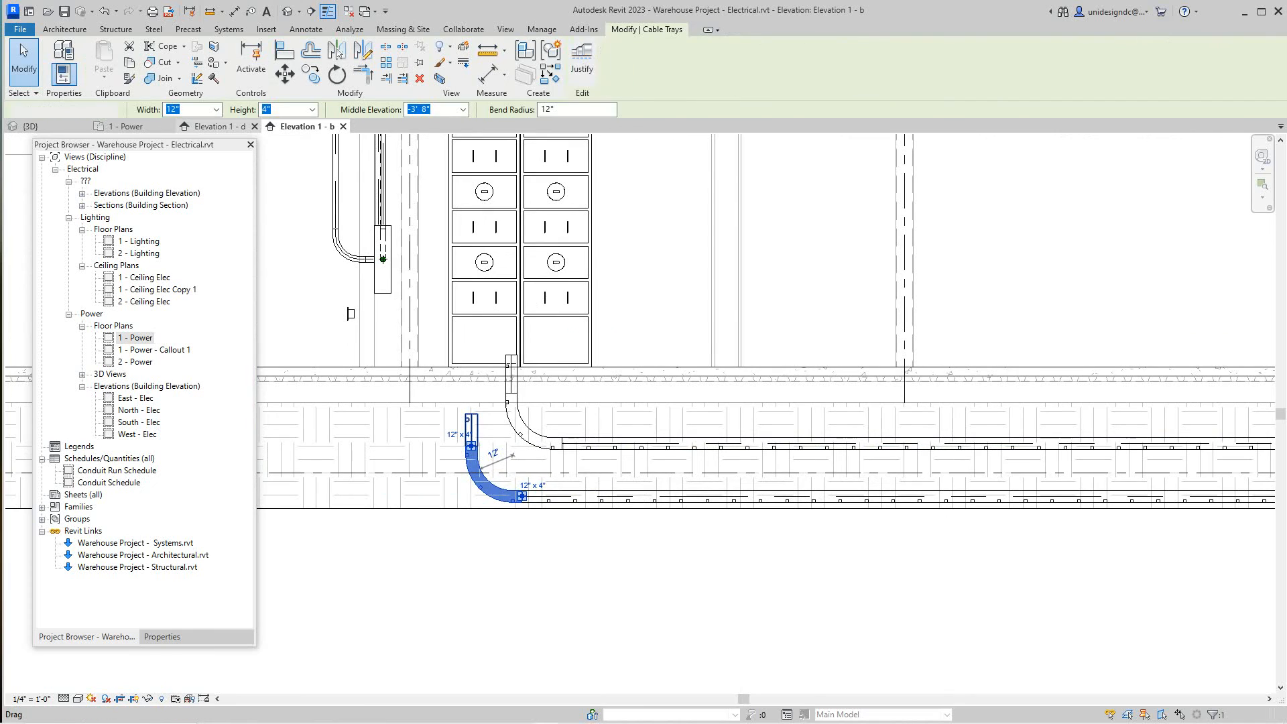
right_click(472, 414)
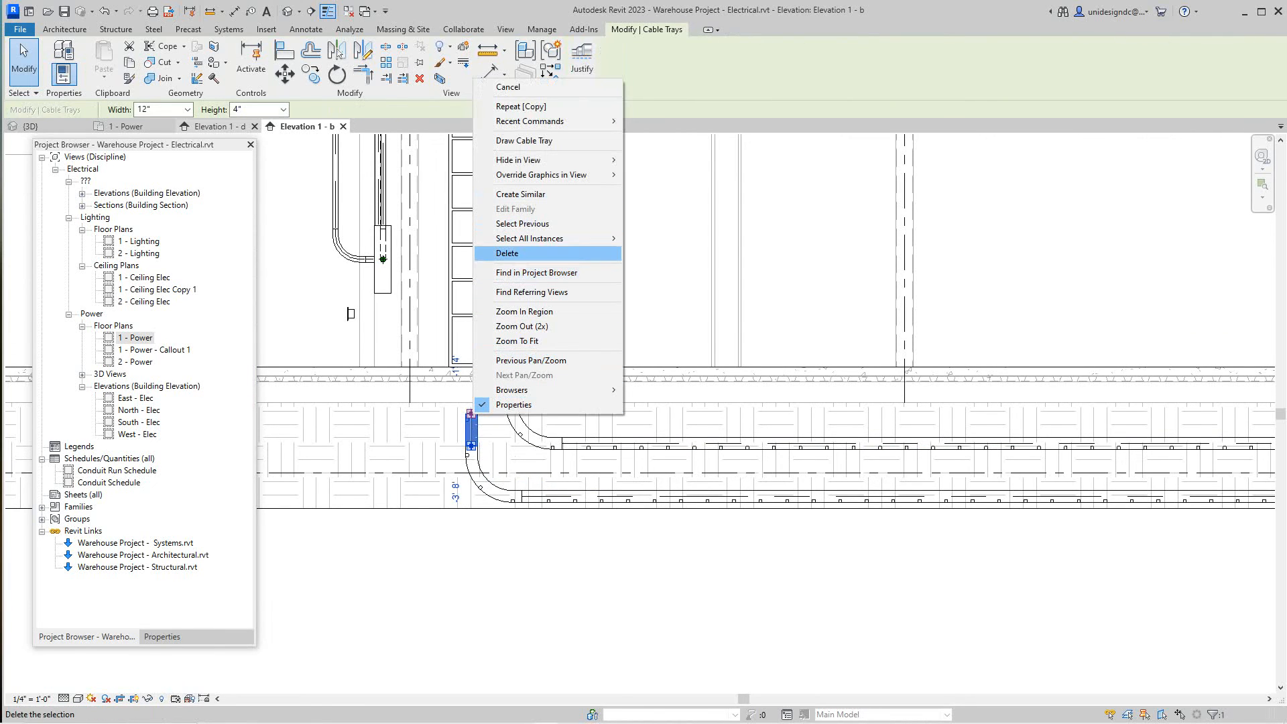
click(524, 140)
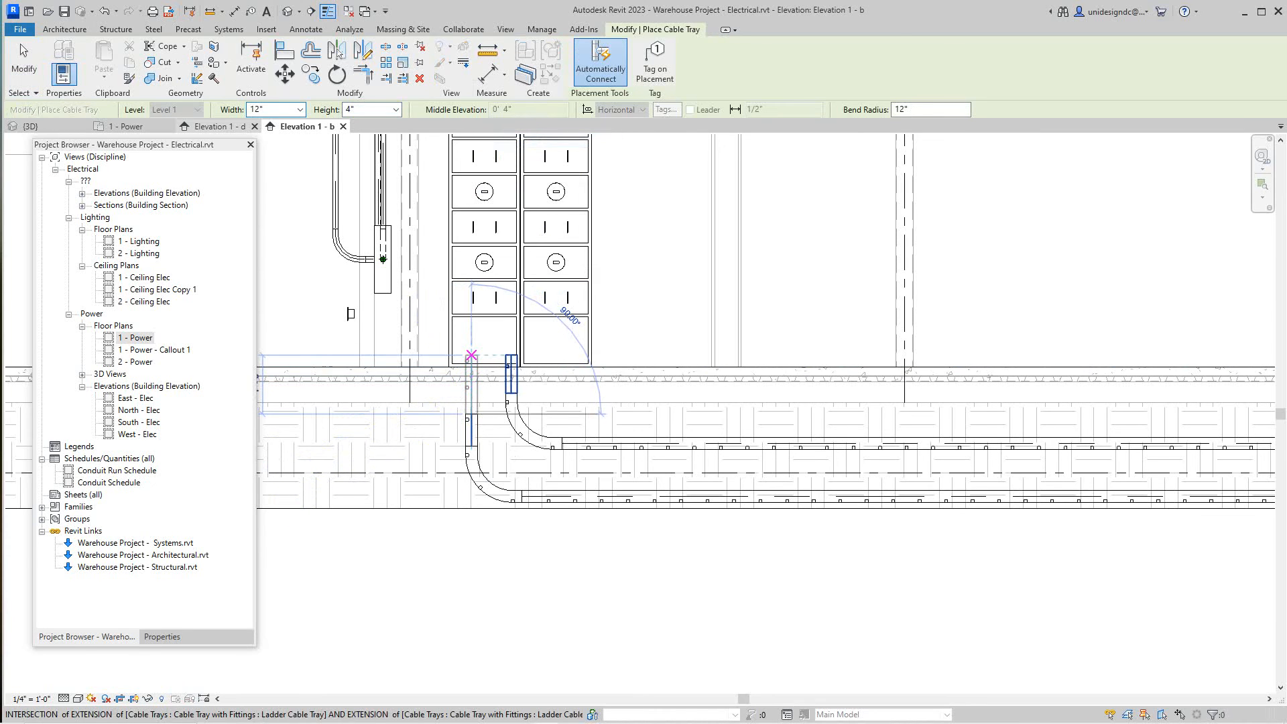
click(471, 355)
key(Escape)
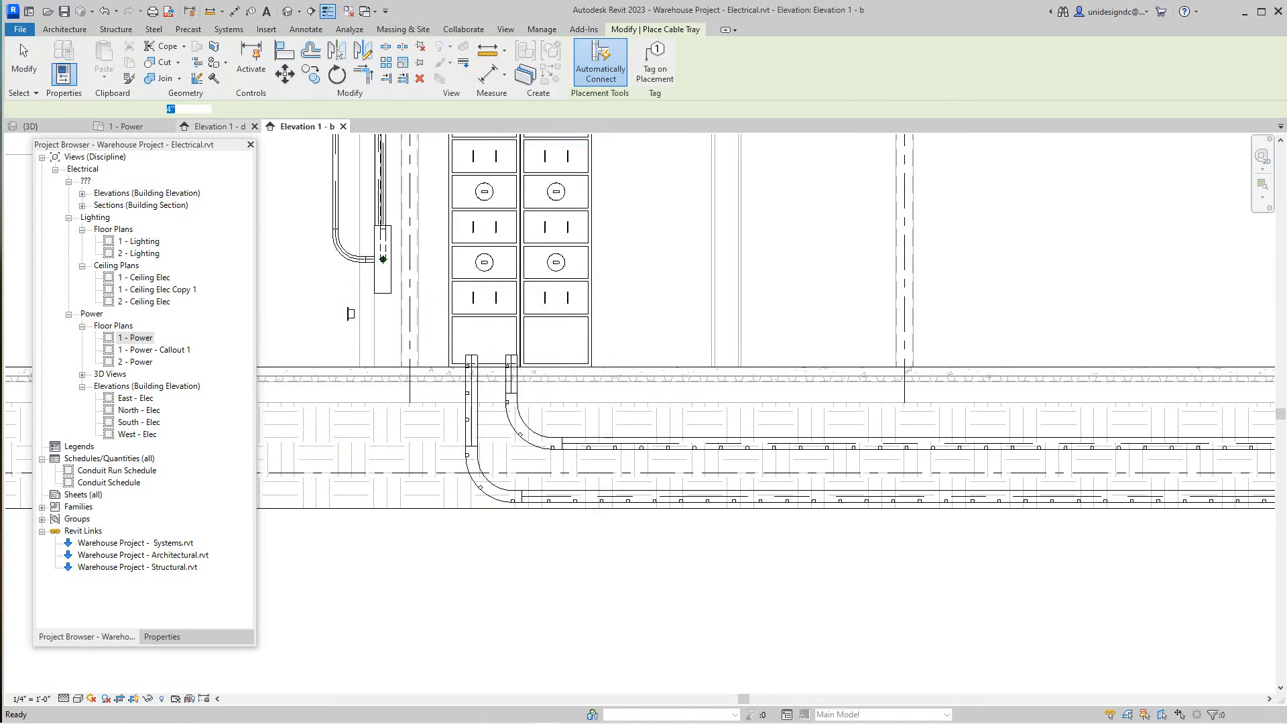
scroll(490, 483, down, 1)
scroll(495, 556, down, 2)
middle_drag(517, 573, 495, 573)
click(495, 574)
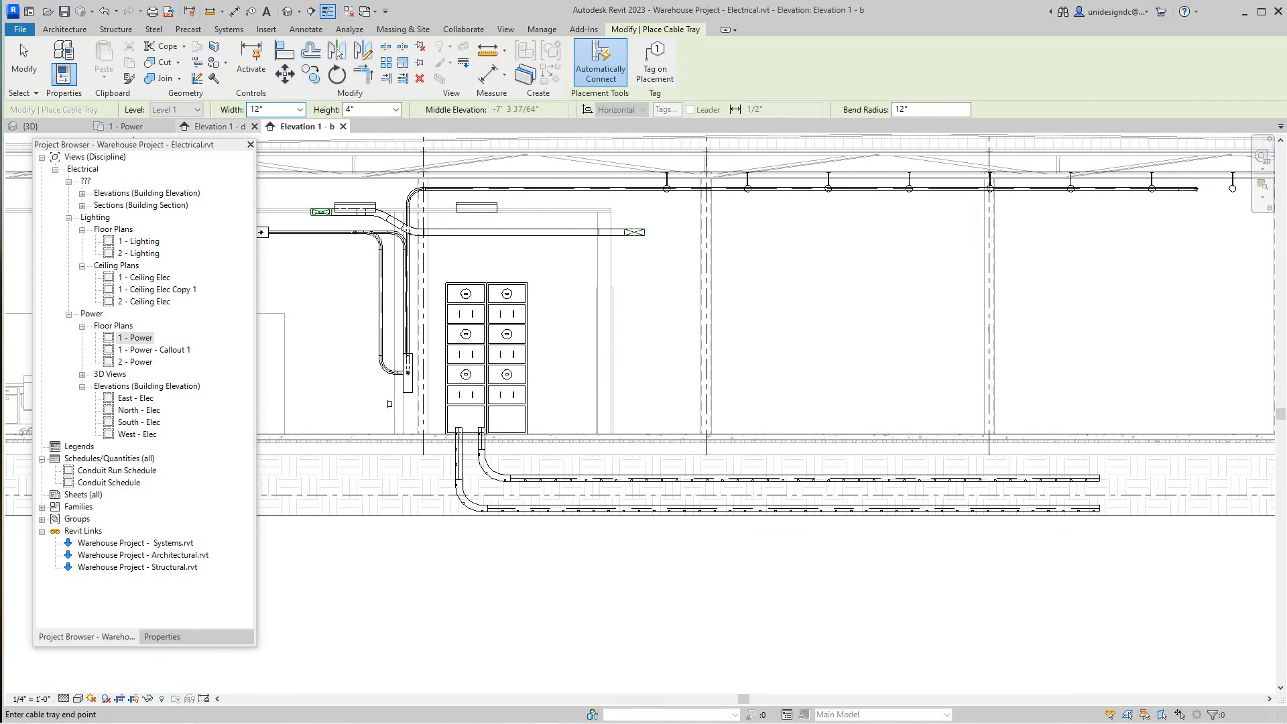
scroll(495, 574, down, 1)
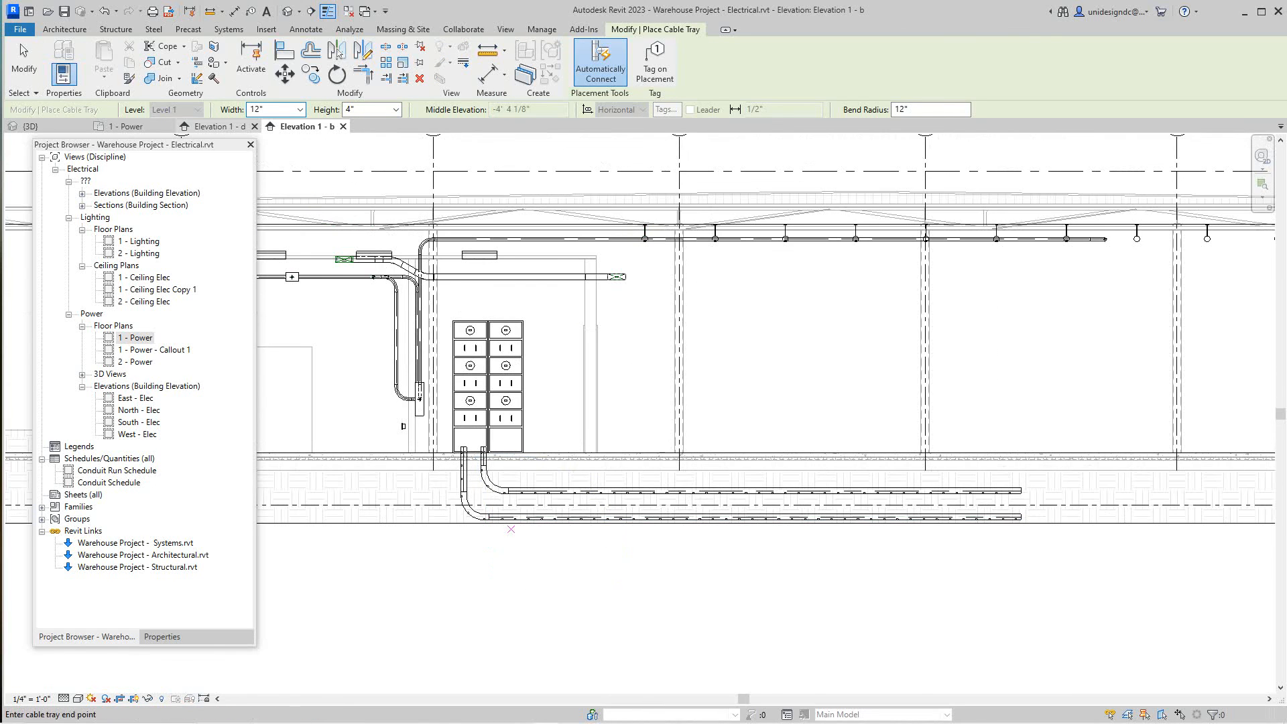
scroll(507, 531, down, 1)
middle_drag(508, 531, 638, 645)
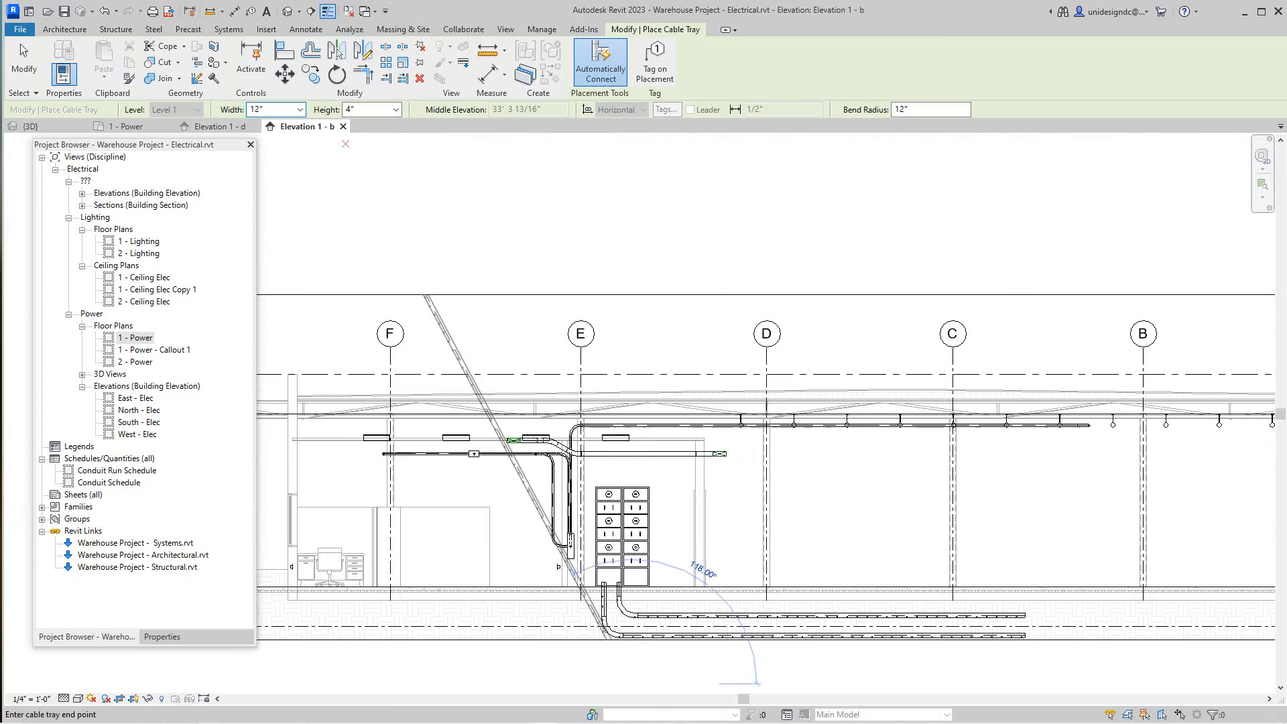
click(104, 11)
key(Escape)
Set the elevation's visual style to Consistent Colors and check both tray runs rising into the switchboards.
scroll(512, 369, up, 2)
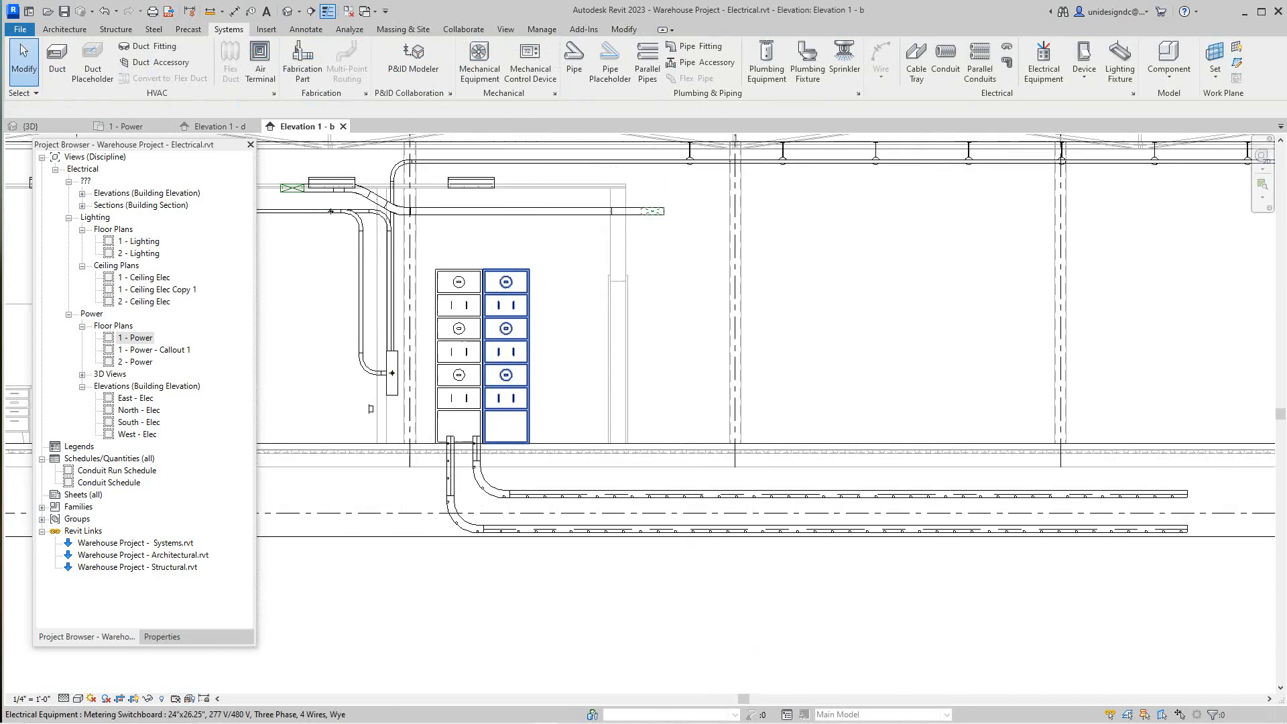
click(78, 699)
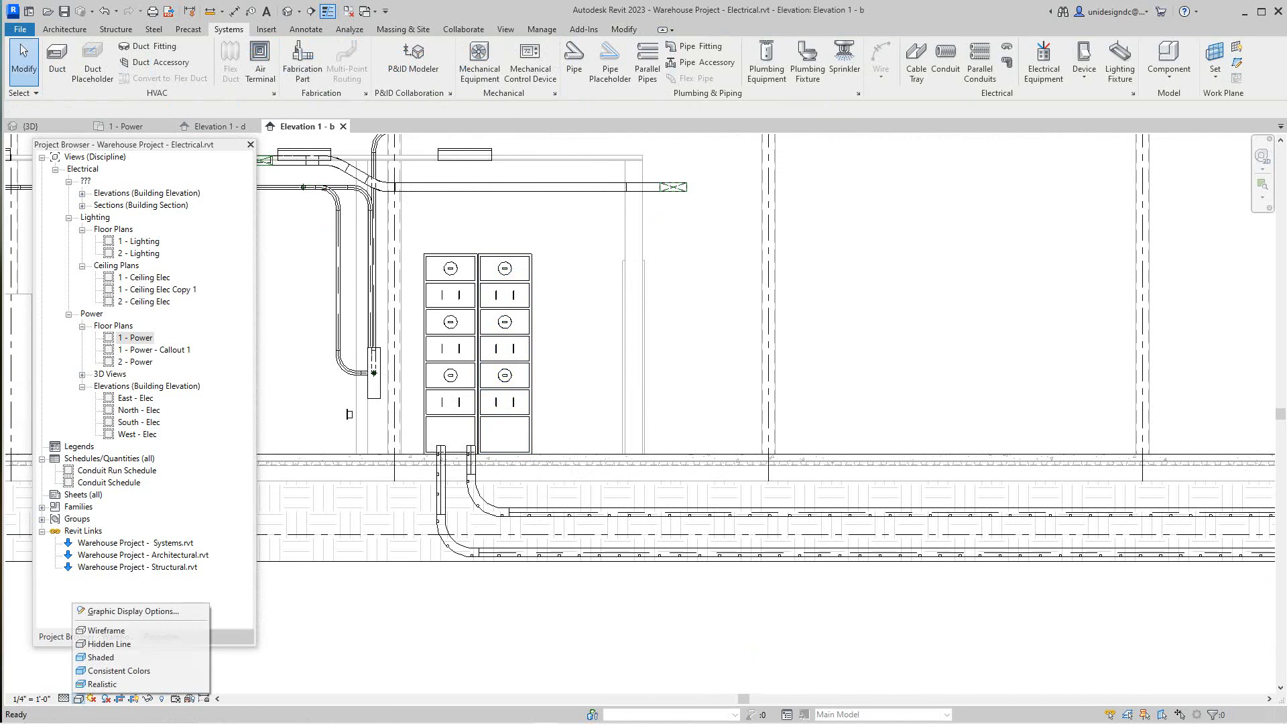
click(119, 671)
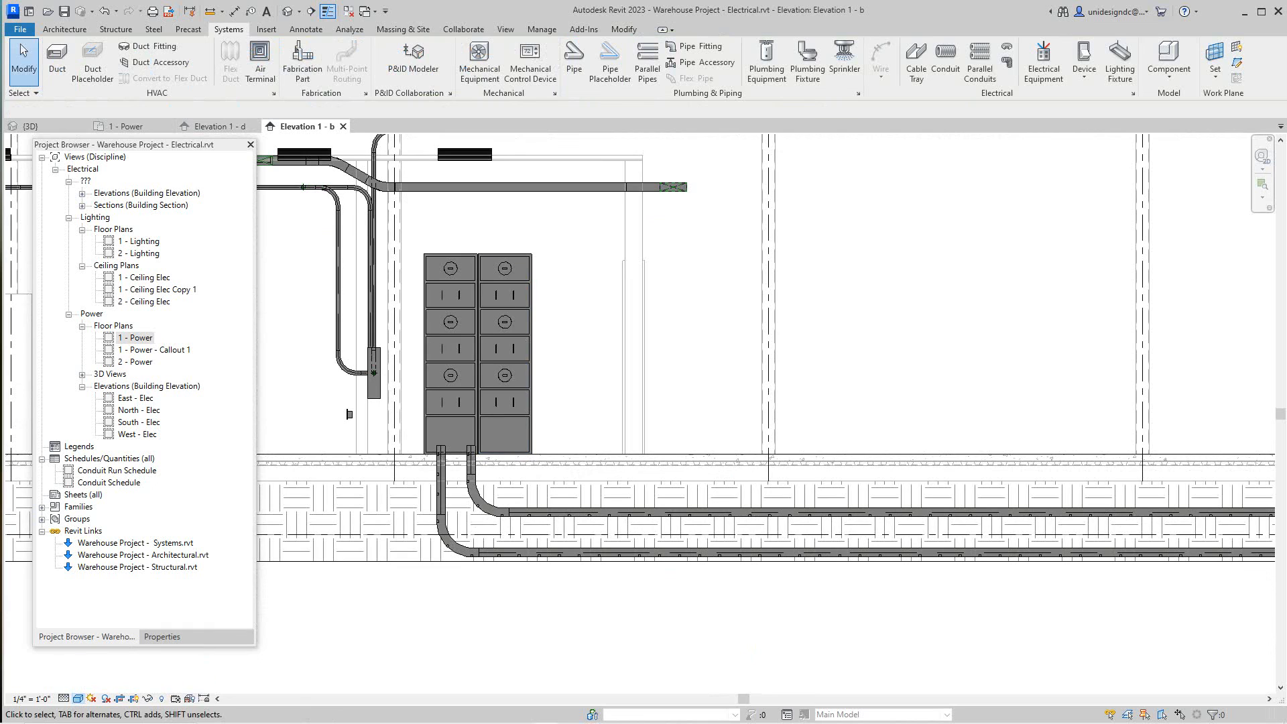
scroll(630, 449, down, 2)
middle_drag(630, 449, 652, 467)
middle_drag(440, 440, 480, 451)
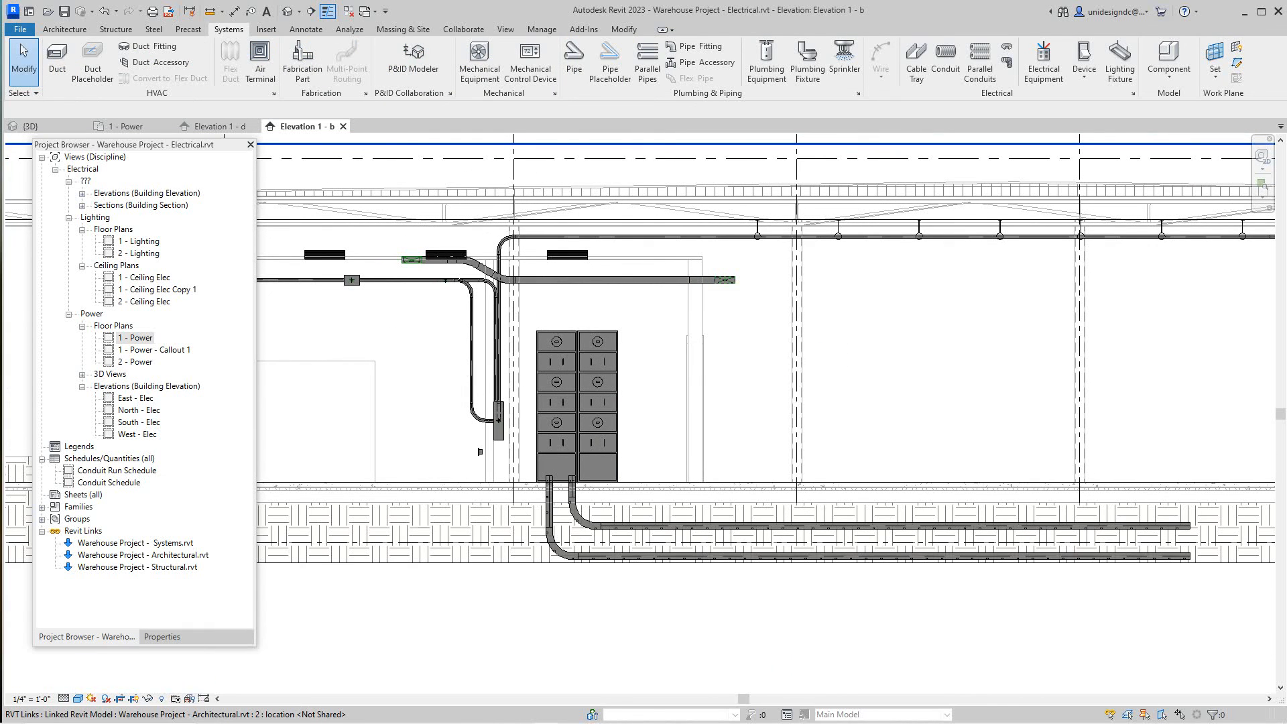
mouse_move(521, 721)
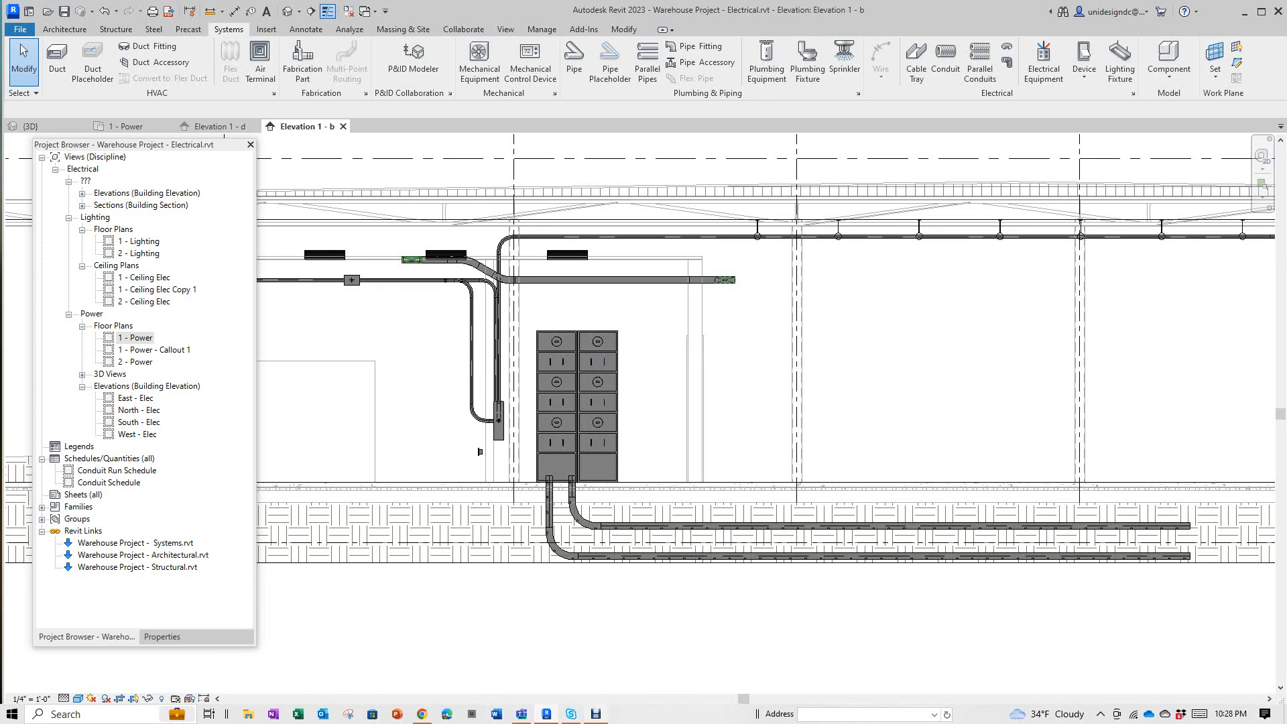
click(595, 714)
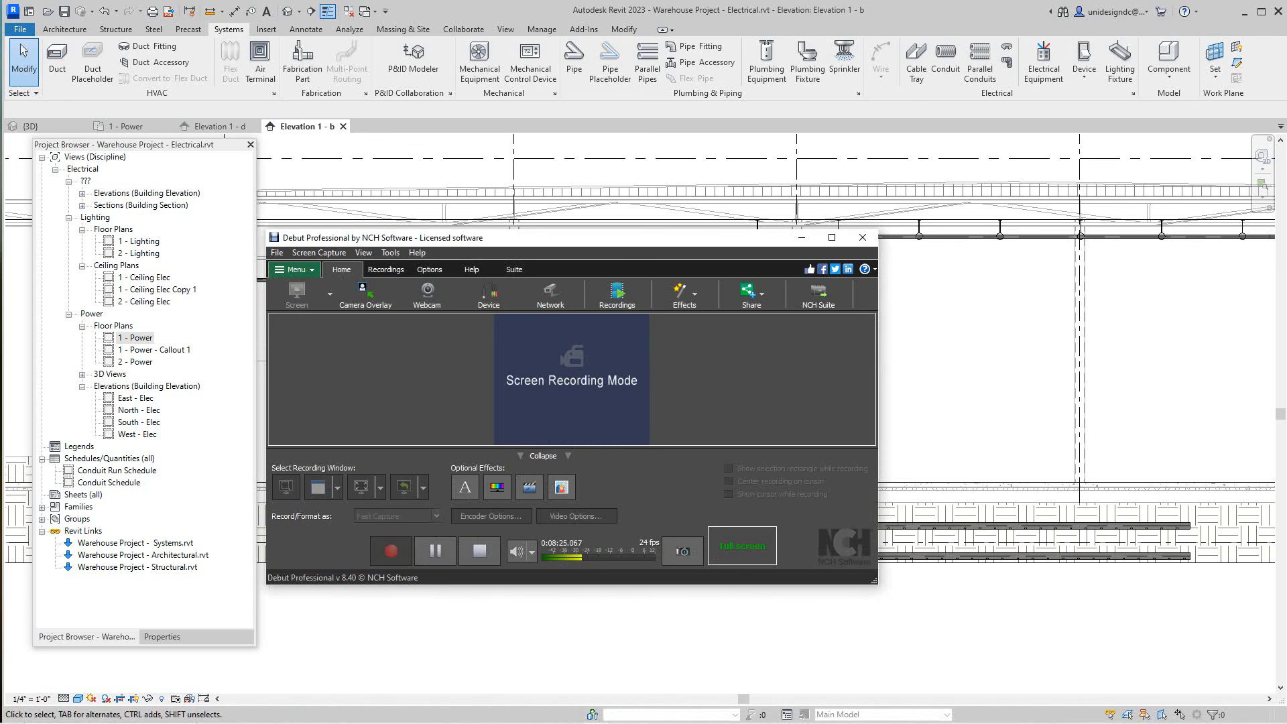